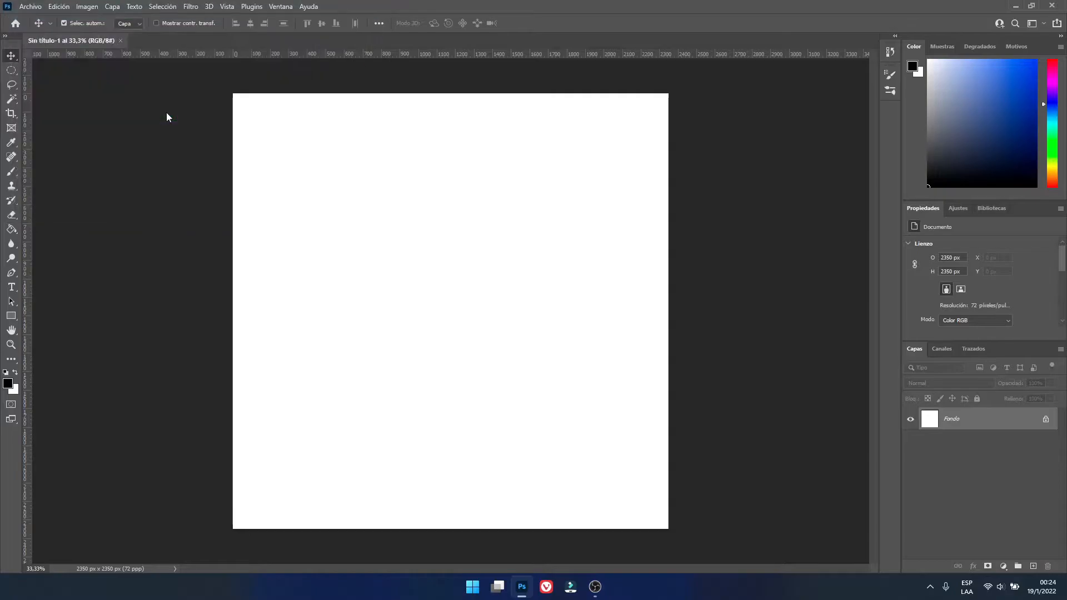
Open the player photo 1.jpg and the stadium photo bombonera 6.jpg from the Photoshop image folder
left_click(445, 196)
left_click(32, 9)
left_click(37, 28)
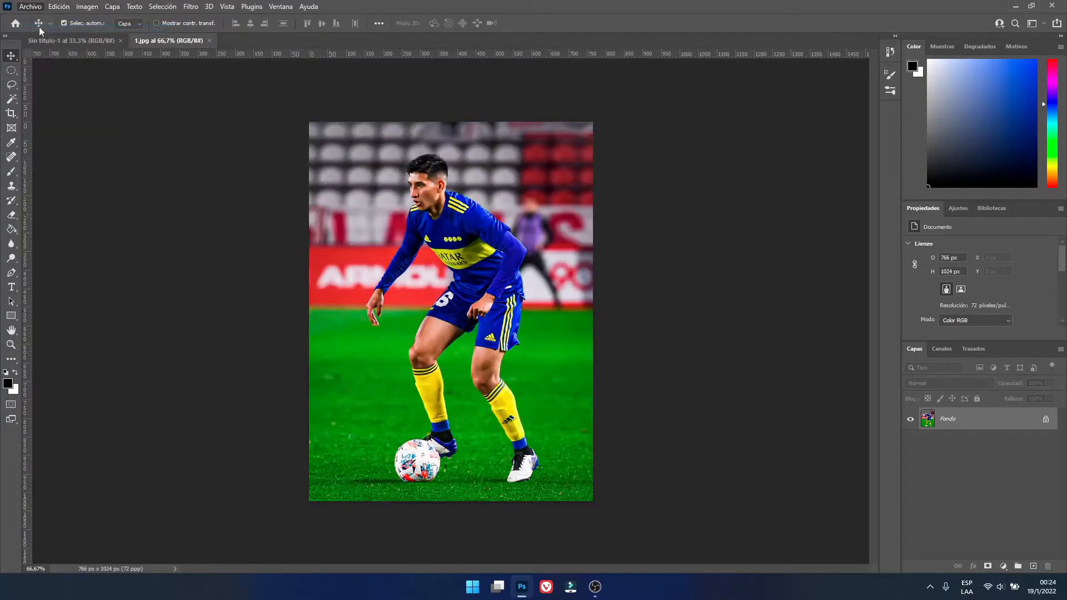
left_click(56, 168)
left_click(122, 32)
double_click(164, 108)
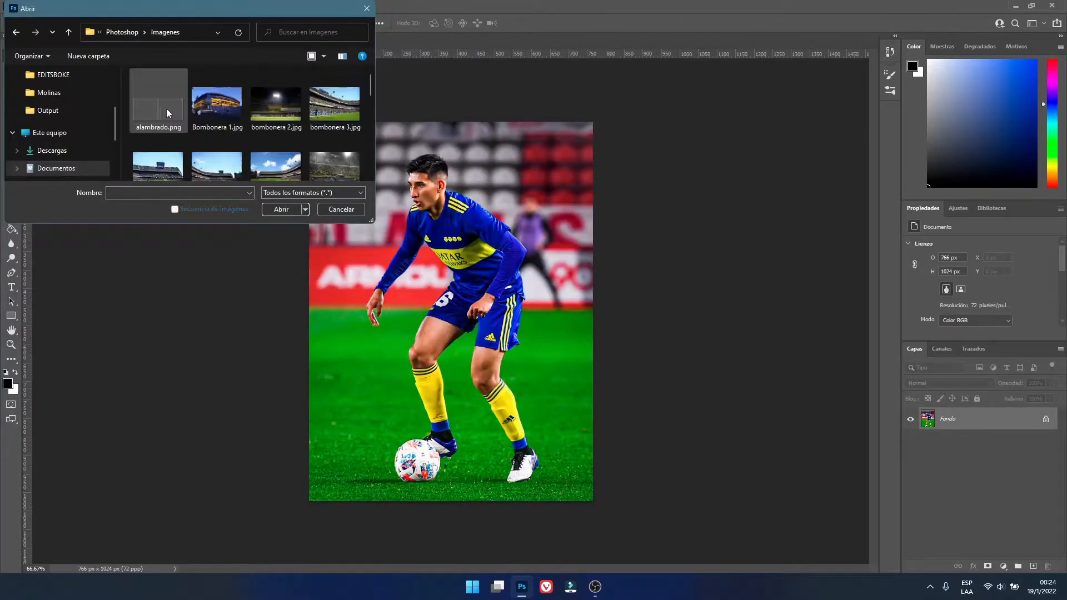
scroll(293, 111, "down", 1)
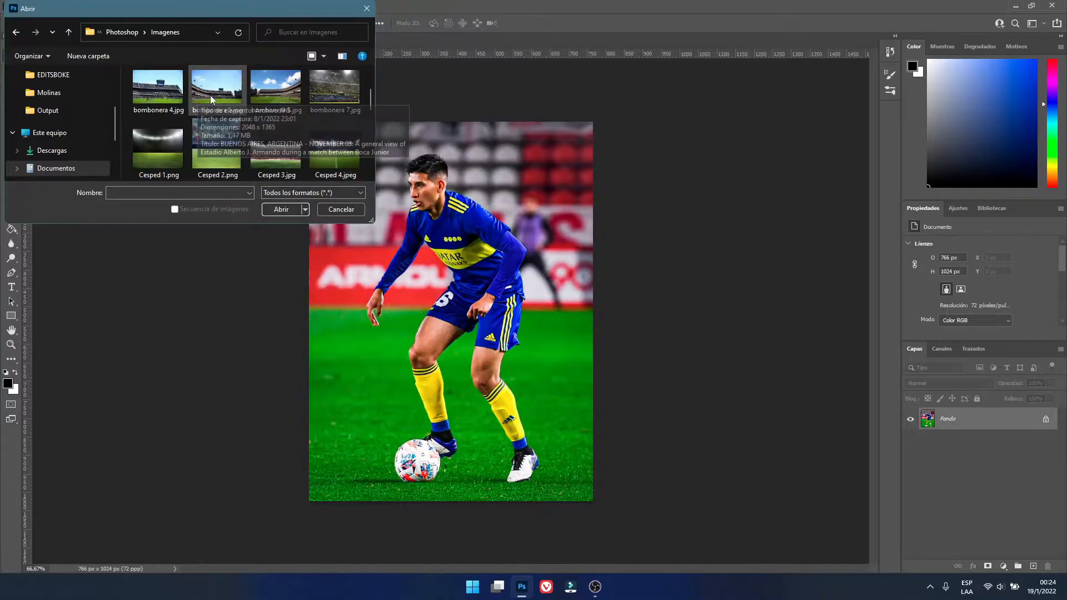
double_click(274, 93)
left_click(432, 198)
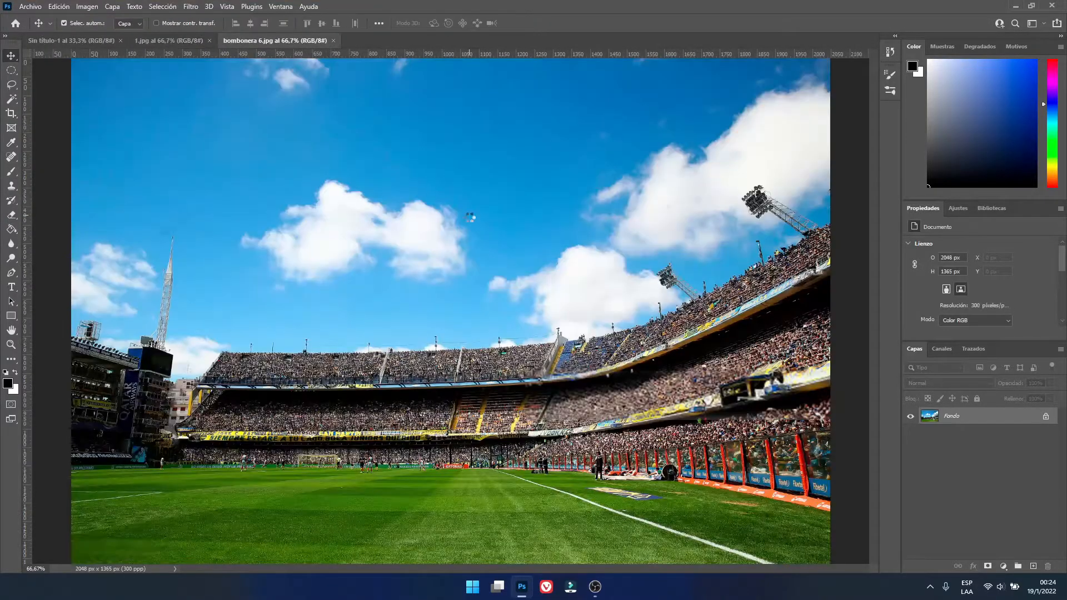
Unlock the stadium photo's background layer and place a copy of it in the Sin título-1 document
left_click(1046, 417)
left_click_drag(61, 44, 411, 309)
left_click_drag(341, 315, 359, 459)
Scale the stadium layer to about 217% and position it so the stands and a strip of pitch cover the lower canvas
key("ctrl+t")
left_click_drag(612, 321, 951, 34)
left_click_drag(648, 169, 580, 208)
left_click_drag(524, 118, 549, 25)
left_click_drag(82, 321, 143, 323)
left_click_drag(421, 237, 480, 245)
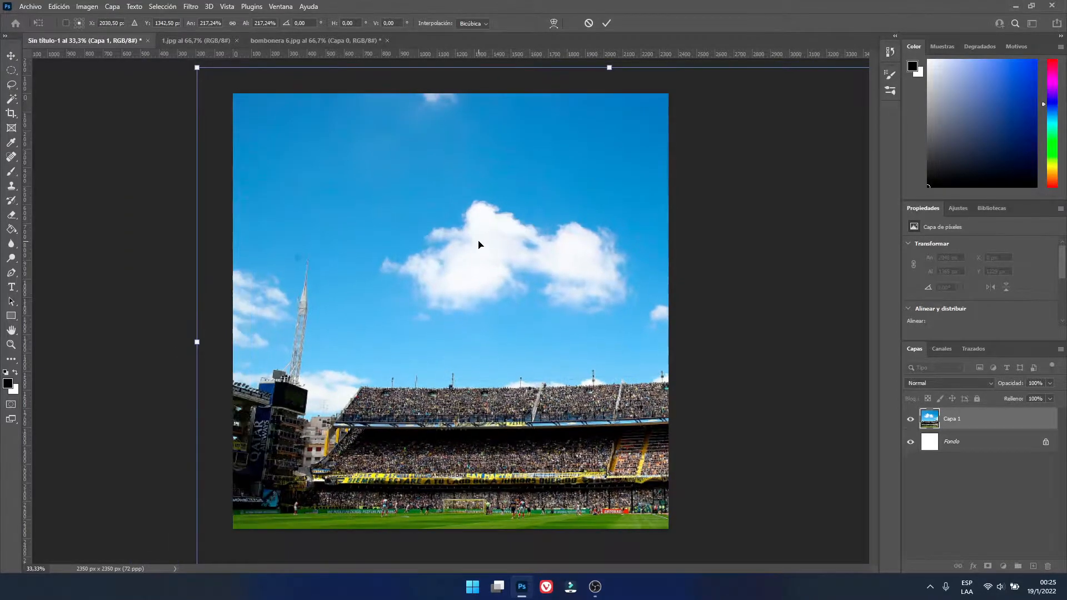
key("Return")
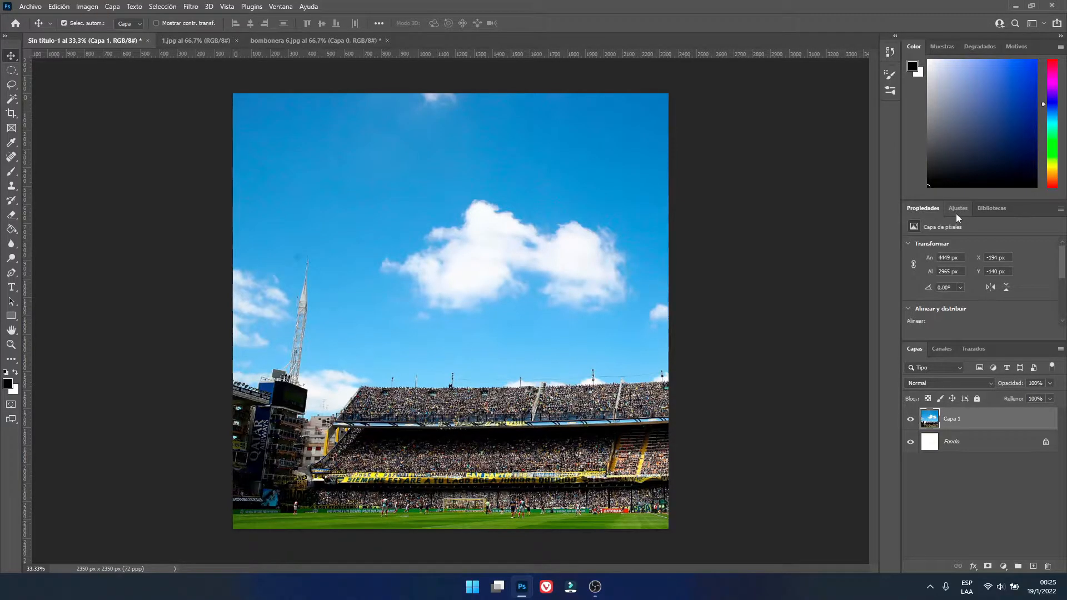
Add a Color Lookup adjustment layer with a Fuji ETERNA 3DLUT above the stadium layer and hide it
key("x")
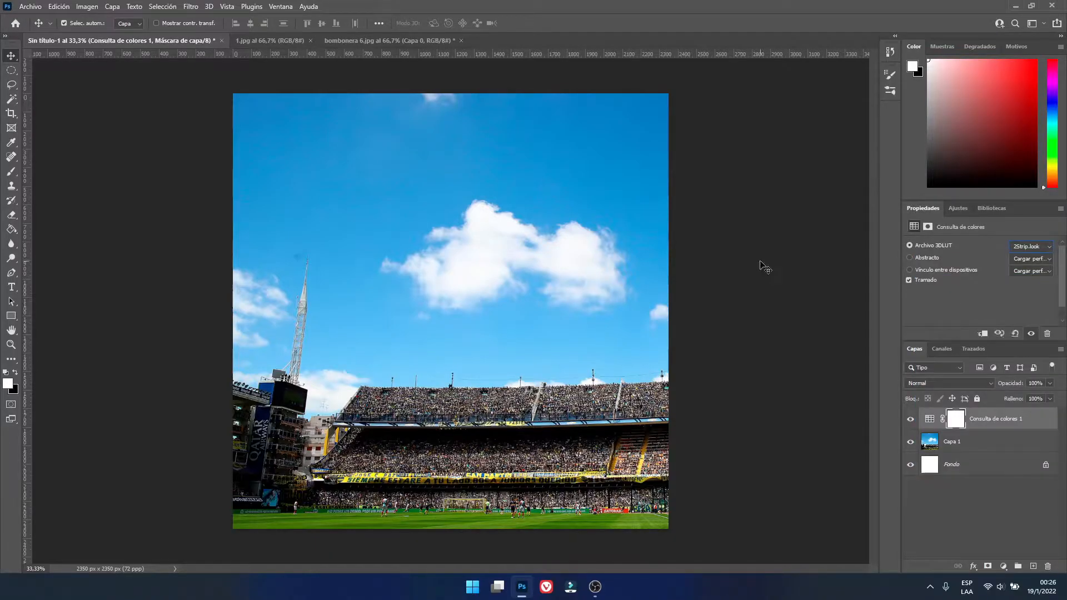
key("Down")
key("Down")
key("Down")
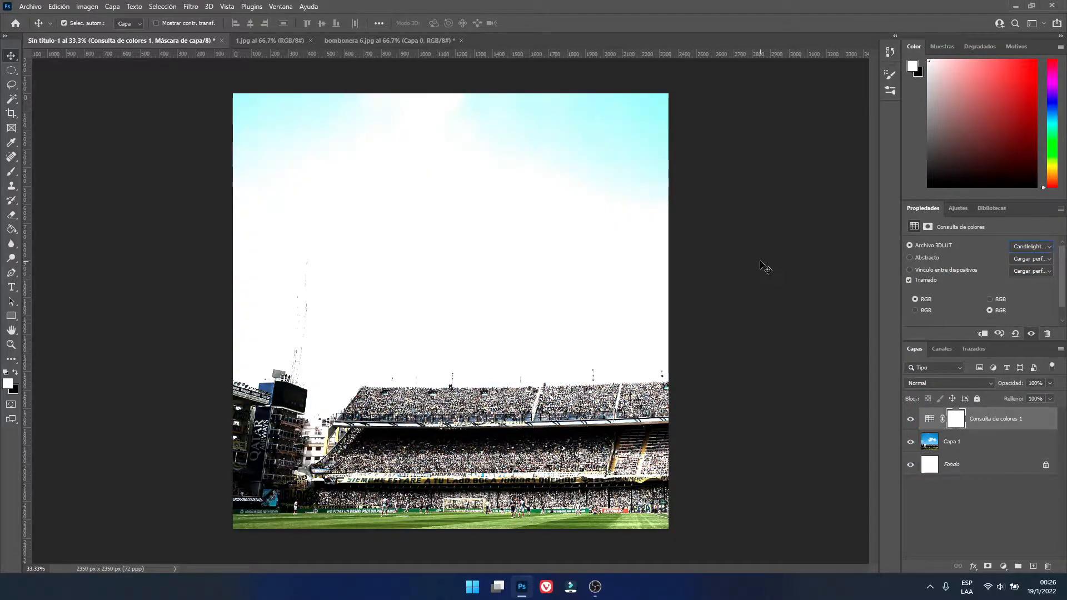
key("Down")
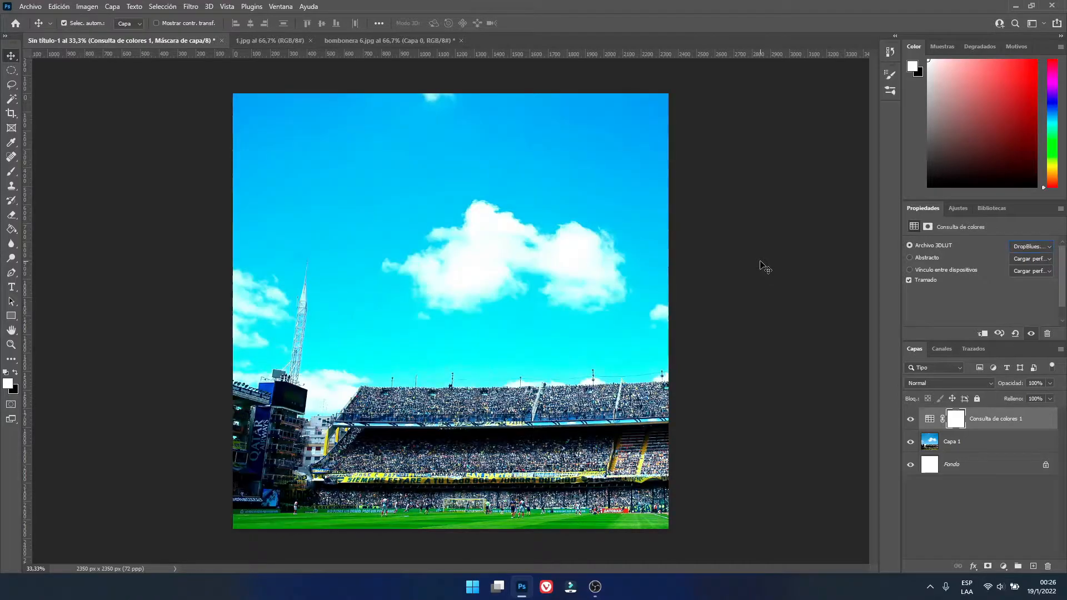
key("Down")
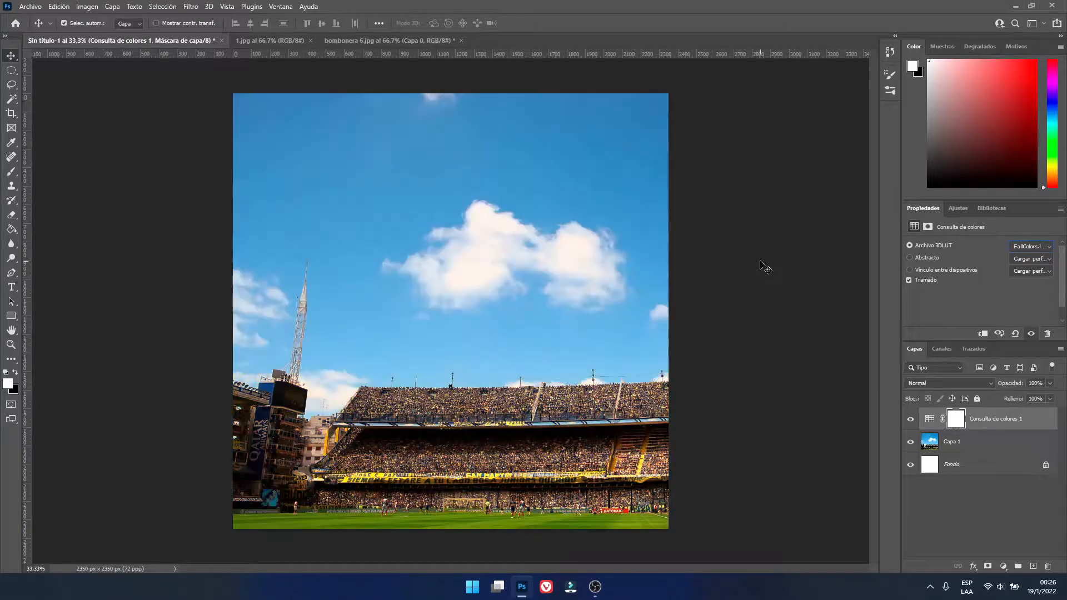
key("Down")
key("Down")
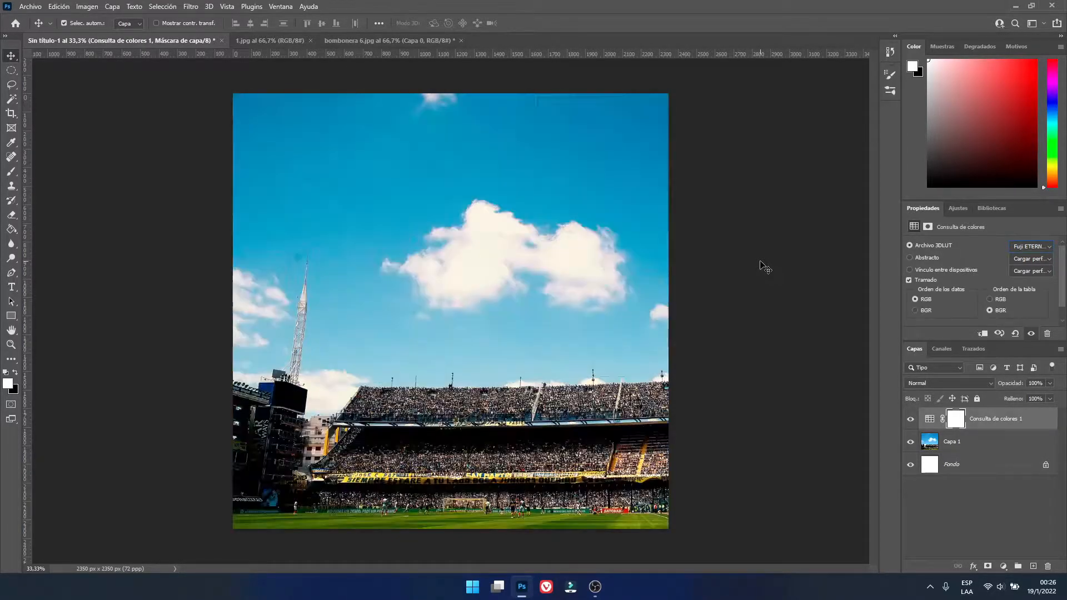
key("Down")
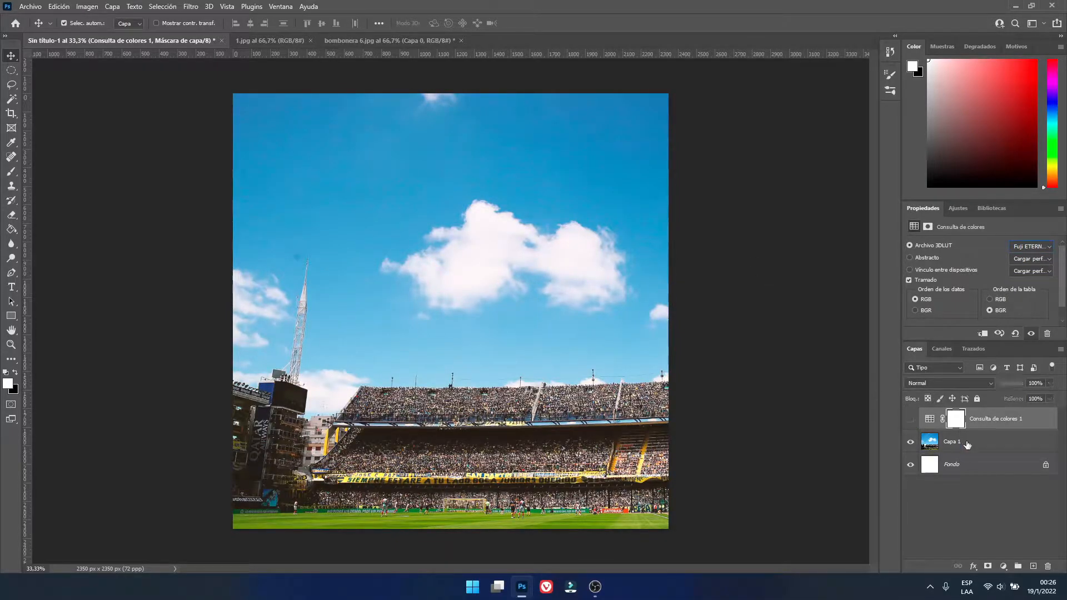
Create a new layer above the stadium layer and choose grass brush 3 at 2500 px for the Brush tool
left_click(967, 445)
left_click(1033, 567)
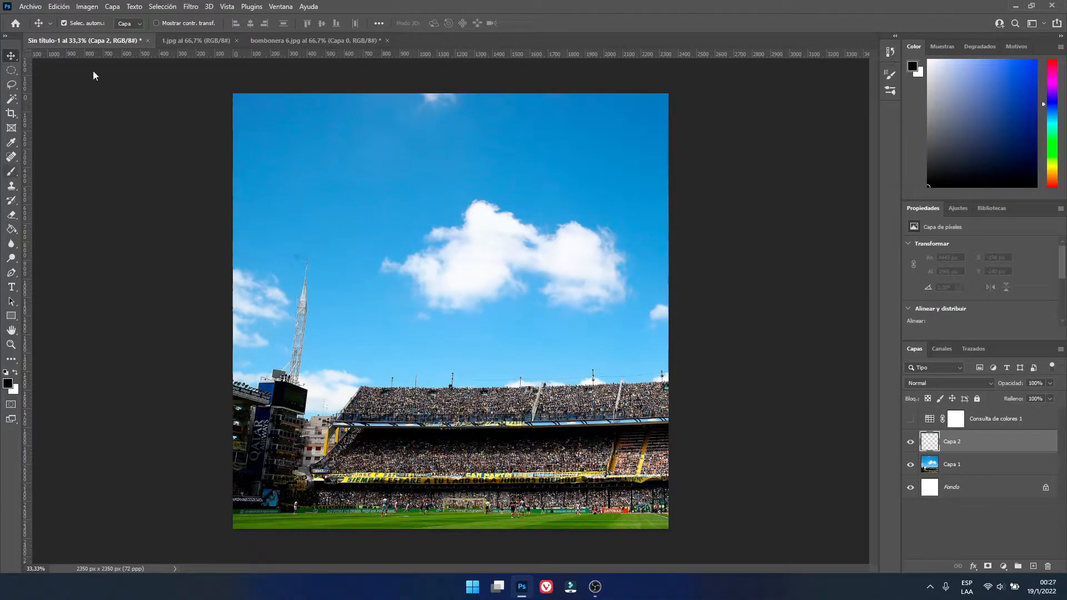
left_click(12, 172)
left_click(81, 23)
scroll(64, 167, "down", 3)
scroll(50, 198, "down", 10)
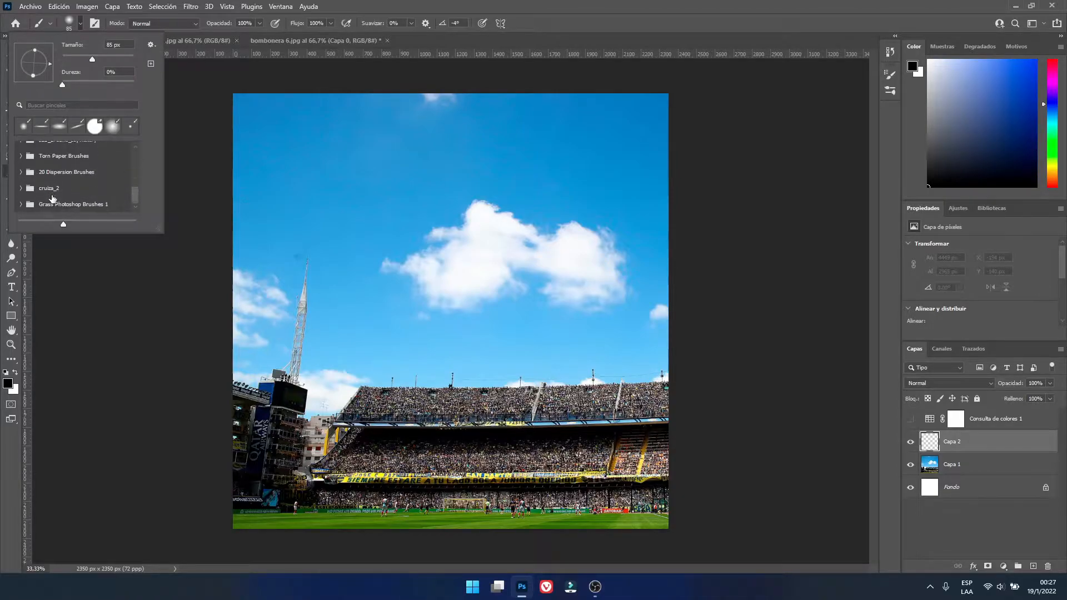
left_click(89, 178)
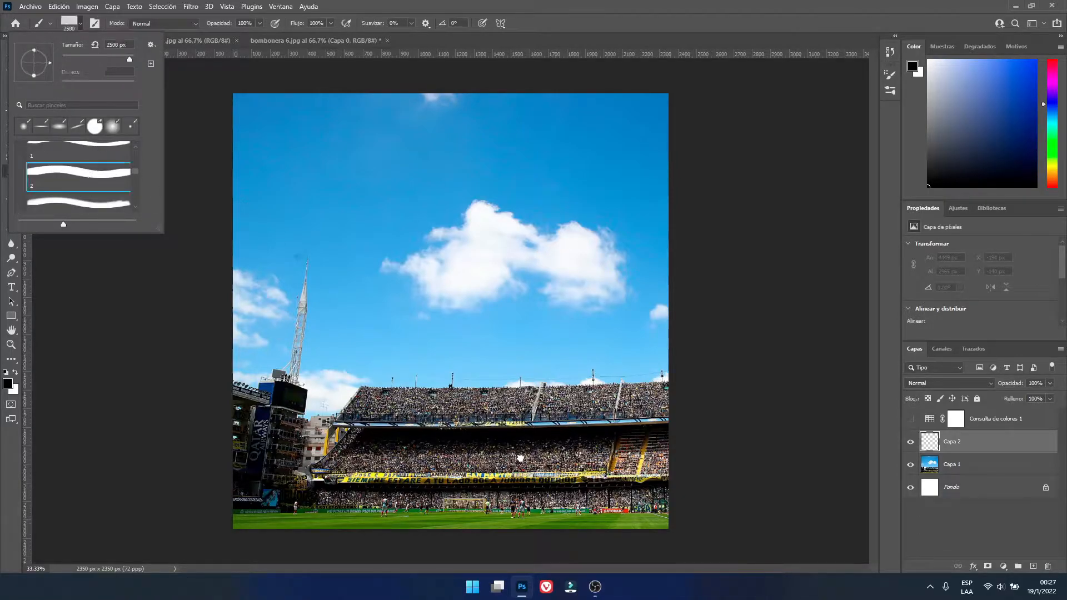
left_click(88, 210)
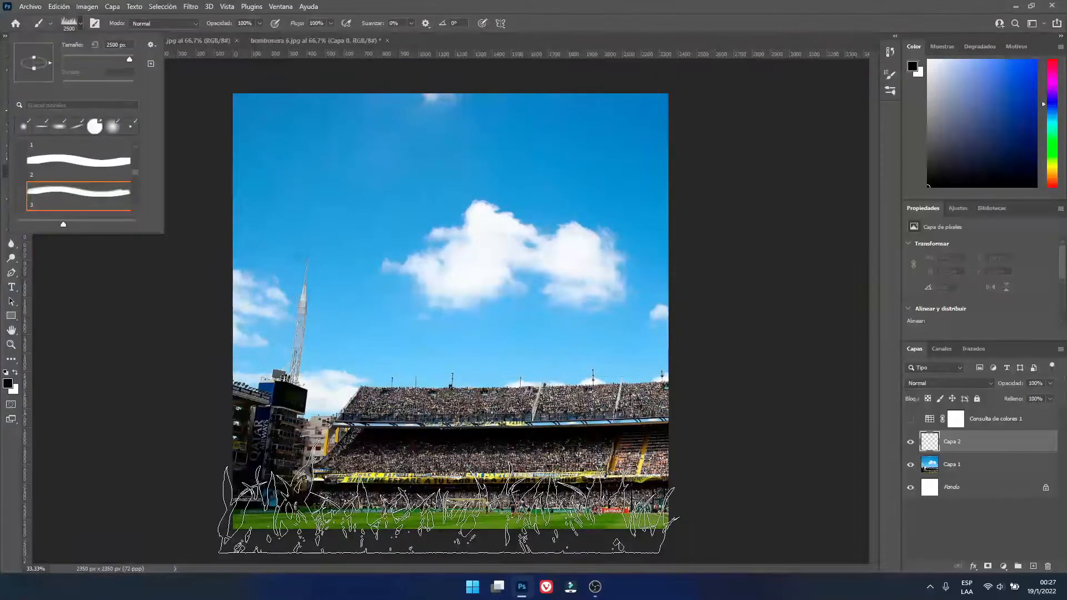
Set the foreground colour to a dark green
left_click(1052, 160)
left_click(1053, 161)
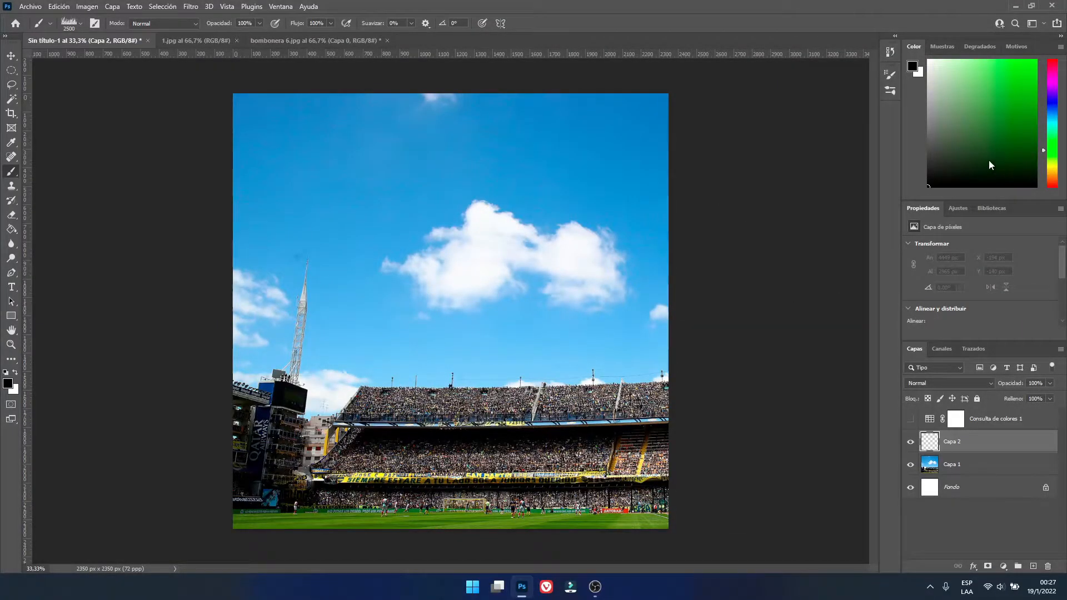
left_click(989, 160)
left_click(1053, 151)
left_click(69, 24)
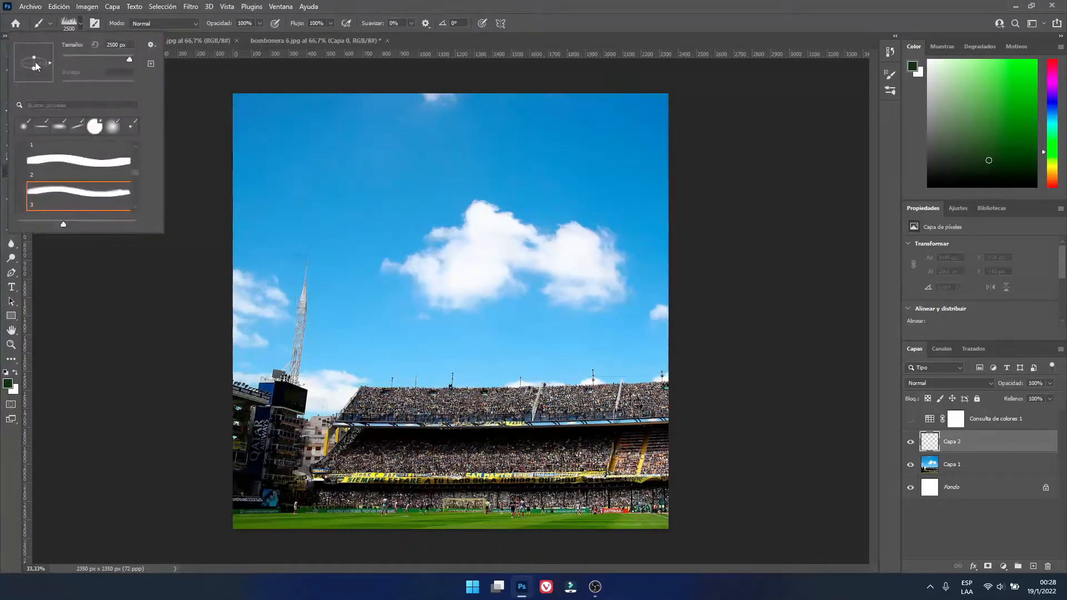
left_click(458, 511)
left_click(454, 510)
left_click(453, 509)
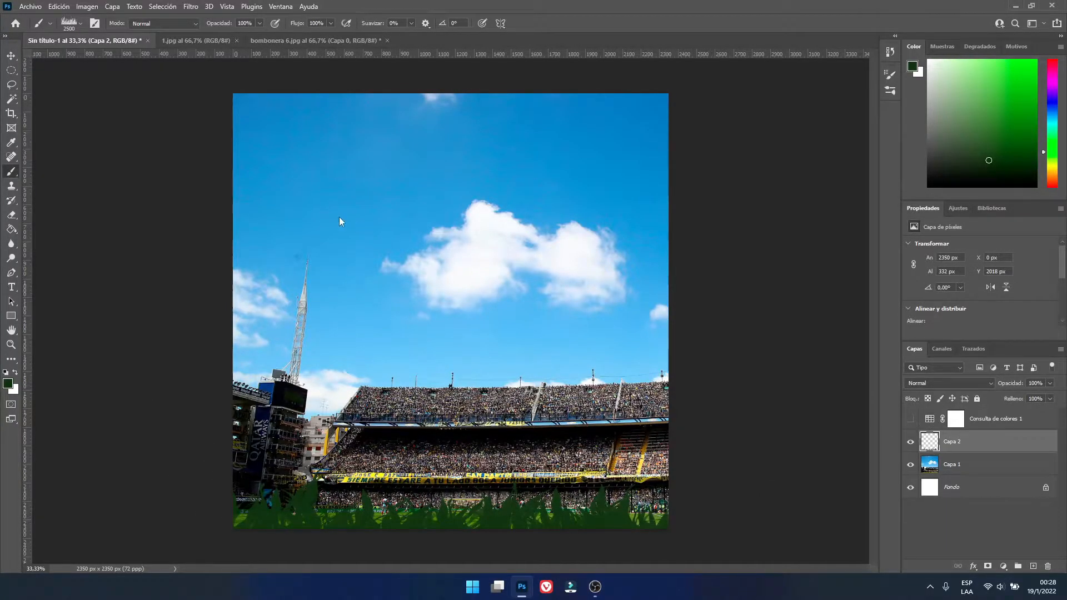
key("ctrl+z")
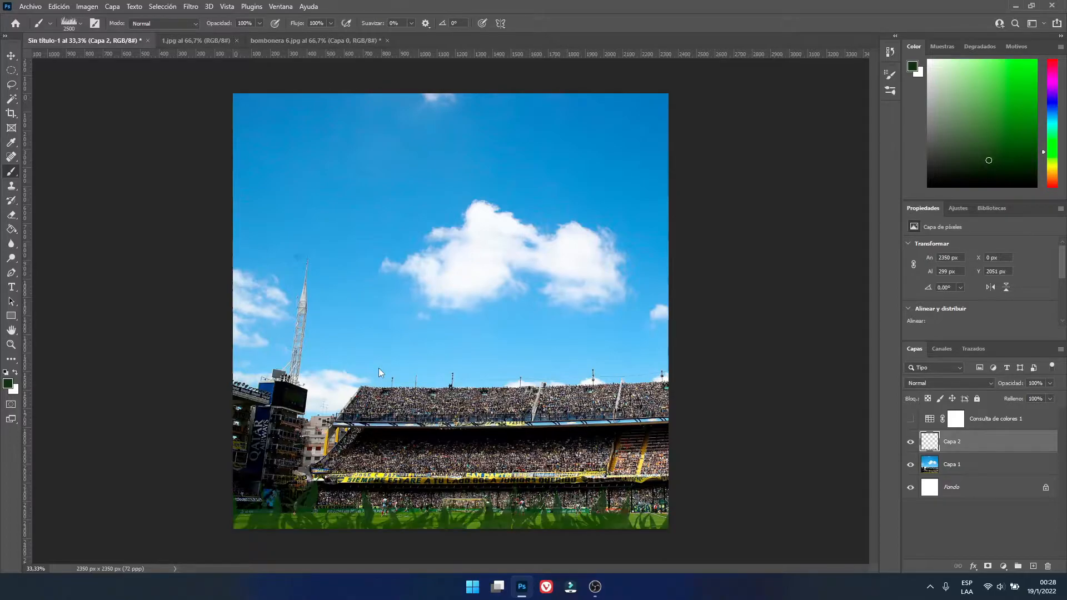
key("ctrl+z")
Switch to grass brush 6 at 2500 px and try it out along the pitch, undoing the test stamp
left_click(81, 23)
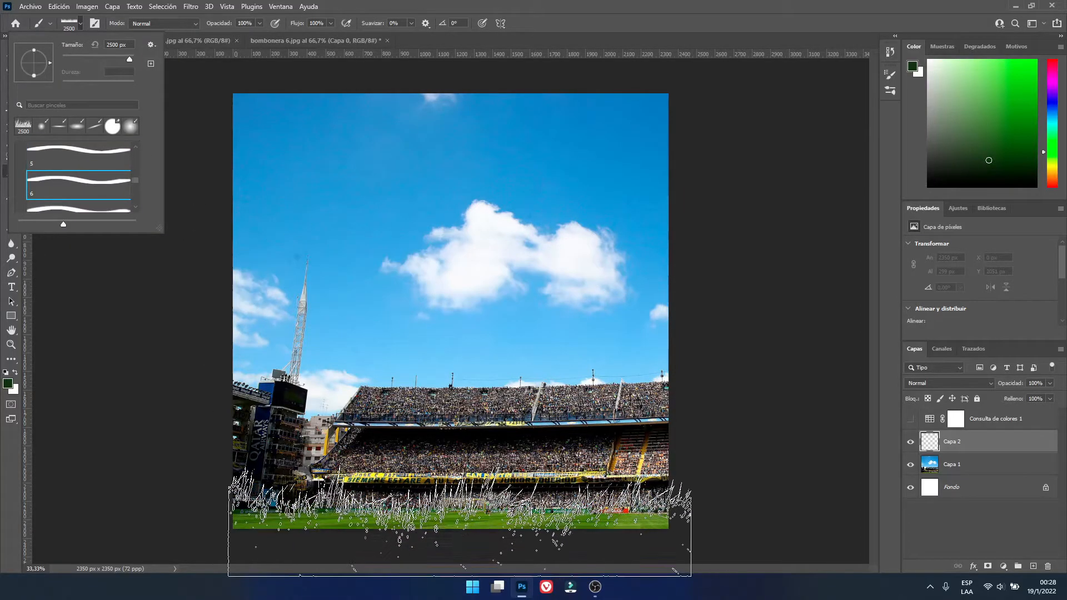
left_click(461, 514)
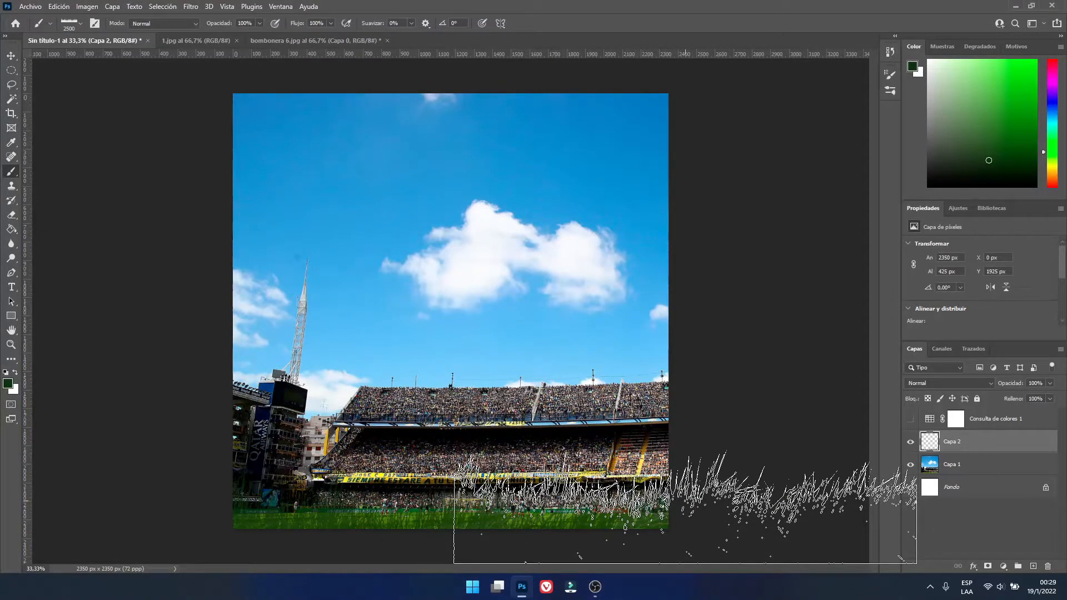
left_click(910, 419)
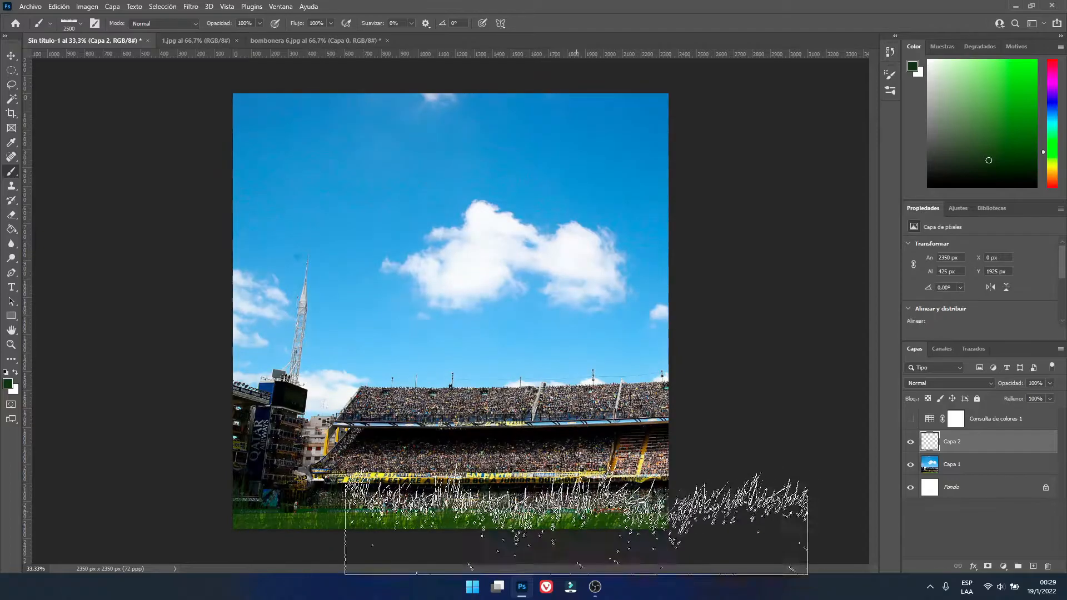
key("ctrl+z")
Darken the green foreground colour and stamp grass about 659 px tall across the lower part of the canvas
left_click(451, 515, "alt")
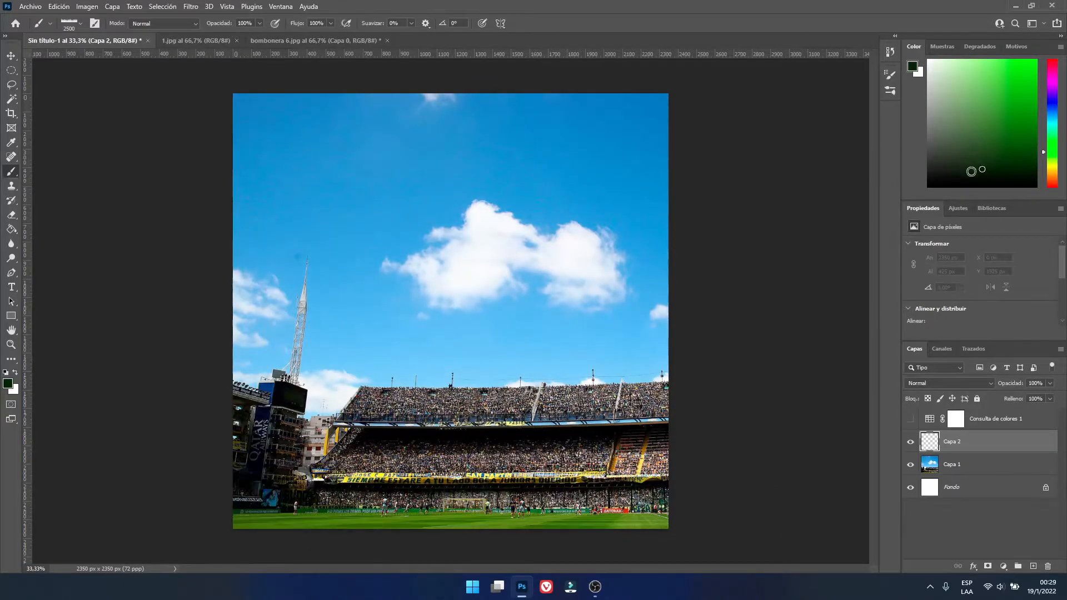
left_click(453, 517)
key("ctrl+z")
left_click(447, 500)
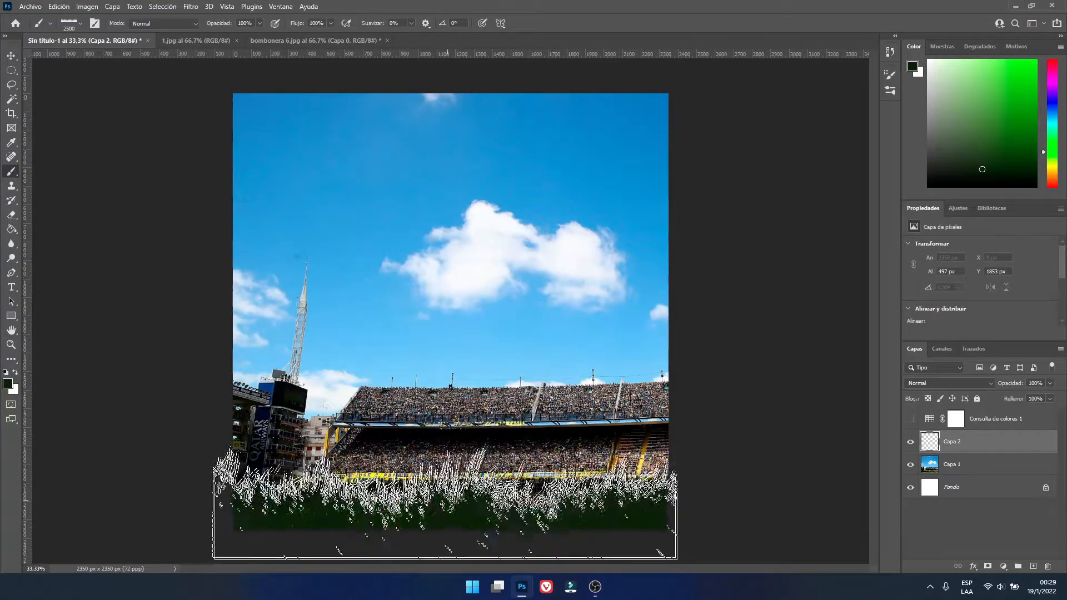
key("ctrl+z")
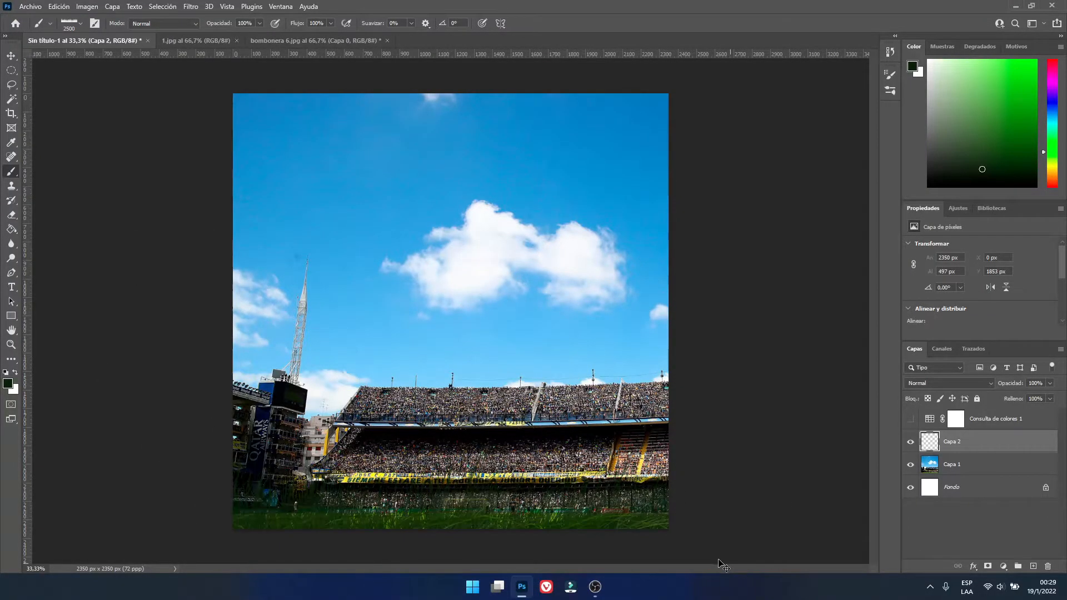
left_click(459, 477)
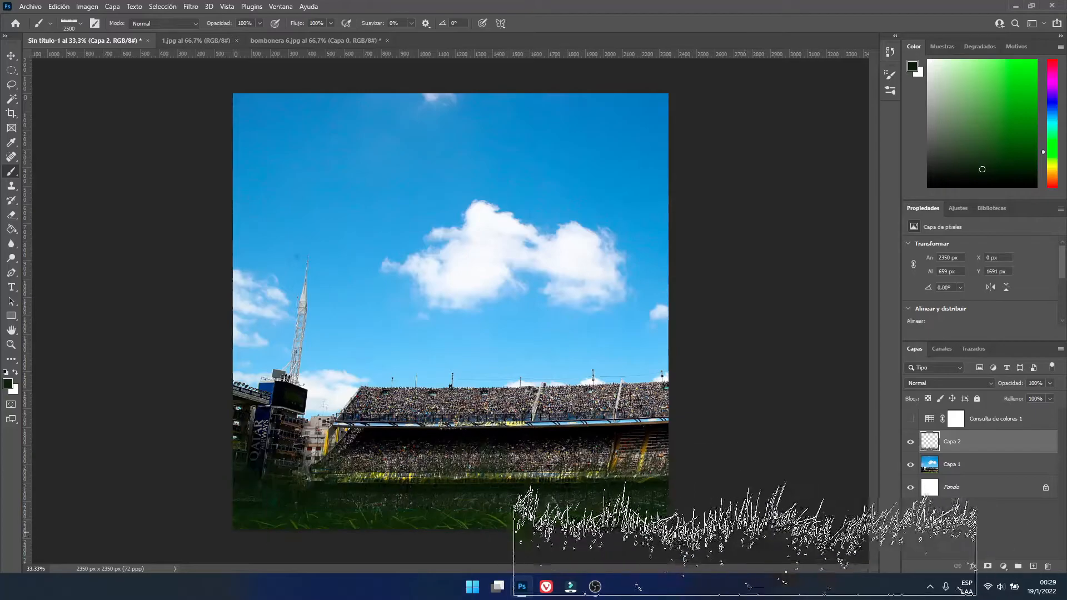
Move the grass layer Capa 2 straight down to a Y position of about 1802 px
left_click(956, 464)
key("v")
left_click(977, 447)
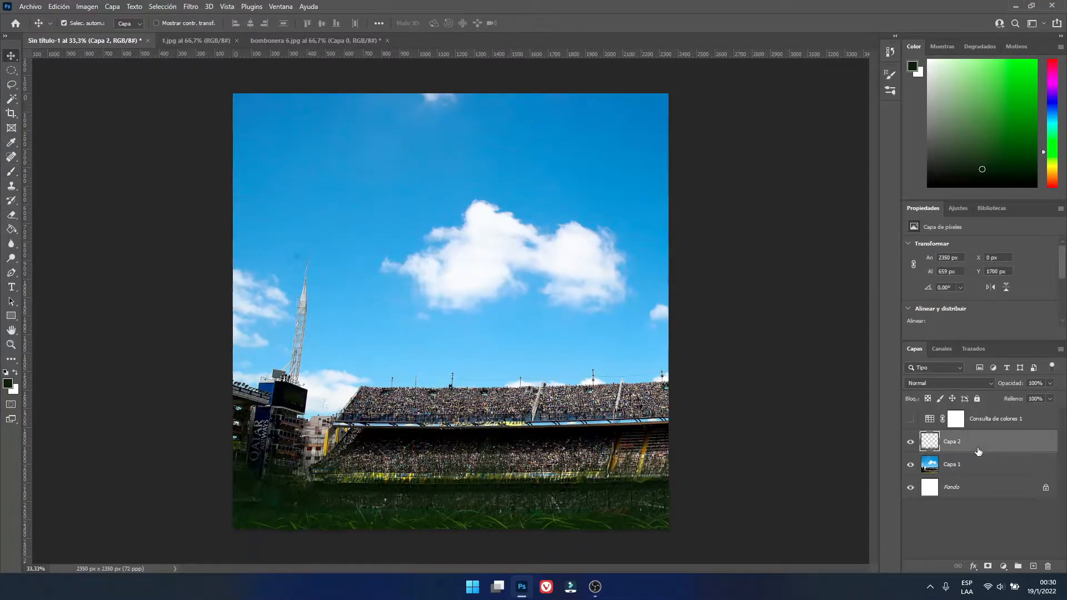
key("Down")
key("Down")
key("Down")
key("Down")
key("Down")
key("Down")
key("Down")
key("Down")
key("Down")
key("Down")
key("Down")
key("Down")
key("Down")
key("Down")
key("Down")
key("Down")
key("Down")
key("Down")
key("Down")
key("Down")
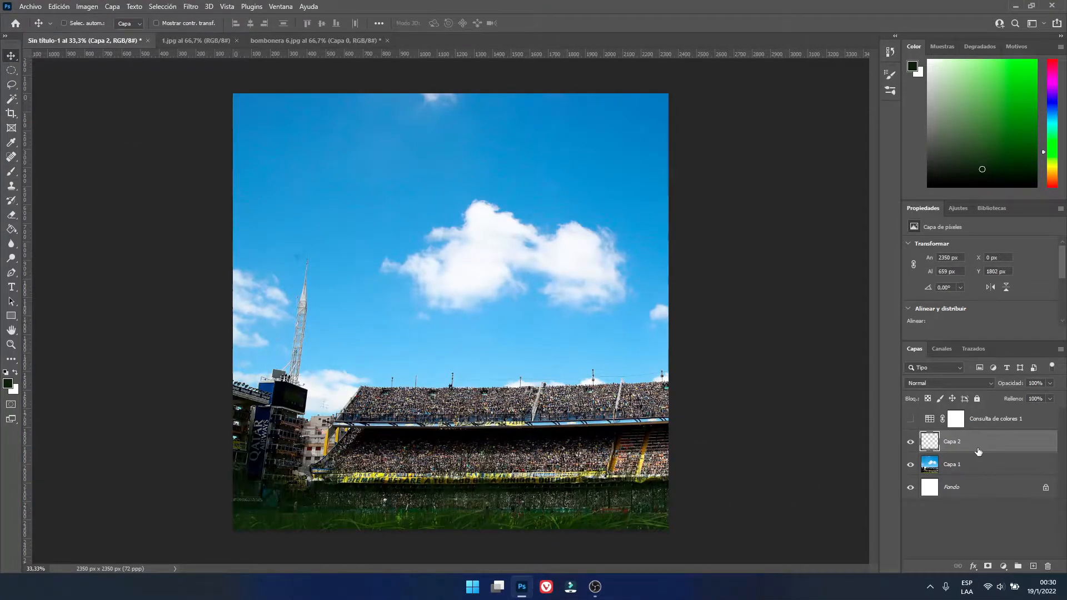
Duplicate the grass layer and shift the stadium layer slightly up to a Y position of about -194 px
key("ctrl+j")
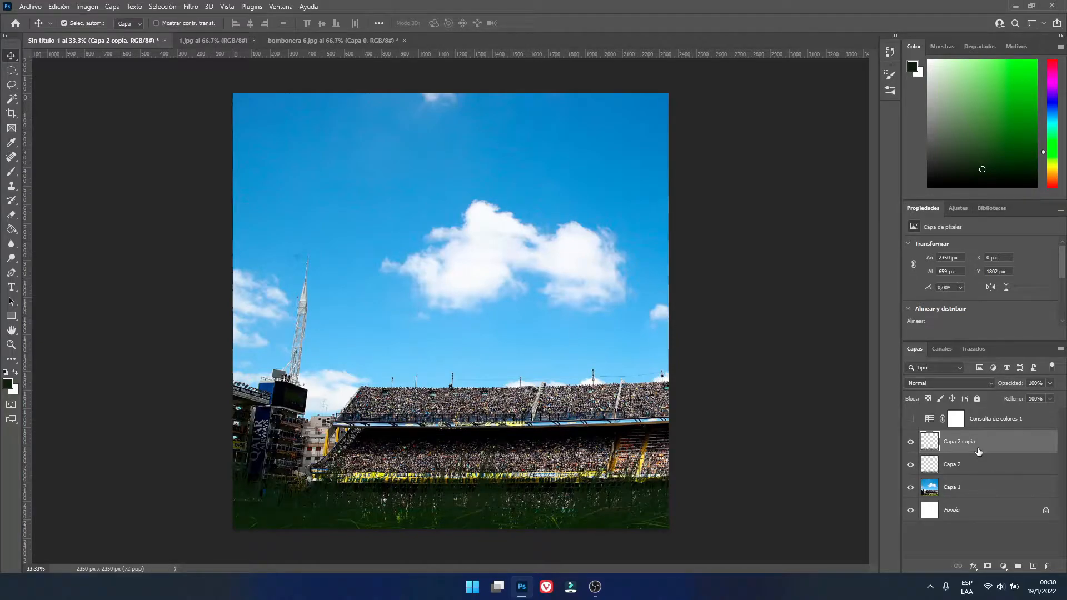
left_click(944, 486)
left_click_drag(591, 359, 590, 350)
Merge the duplicated grass layer down into Capa 2
left_click(948, 470)
right_click(945, 446)
left_click(851, 435)
left_click(851, 435)
right_click(970, 447)
left_click(862, 435)
Apply the Gaussian Blur filter to the stadium layer Capa 1
left_click(950, 464)
left_click(190, 7)
left_click(238, 17)
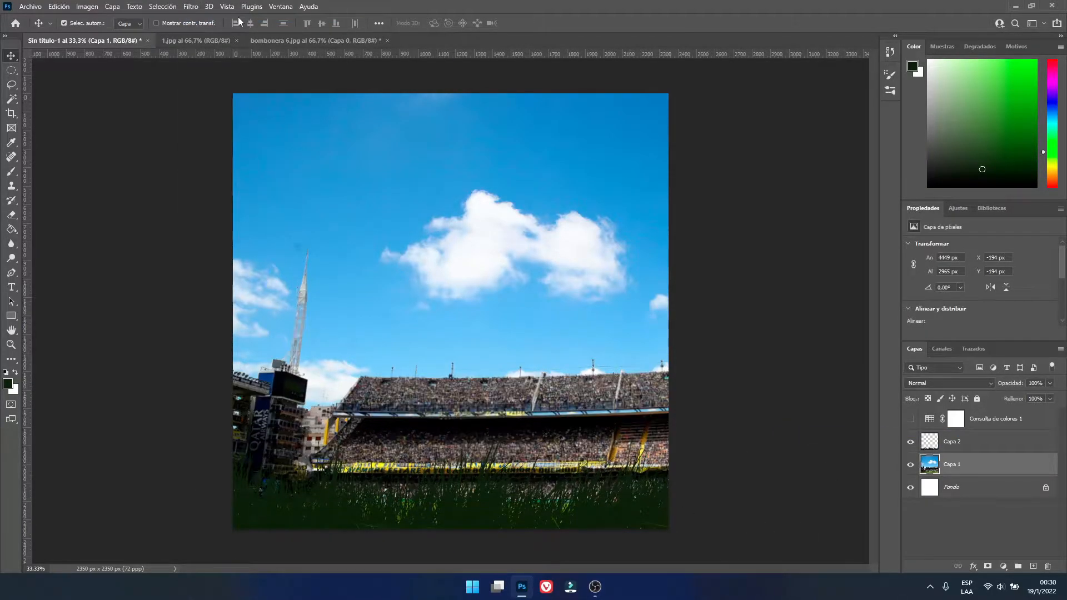
left_click(192, 6)
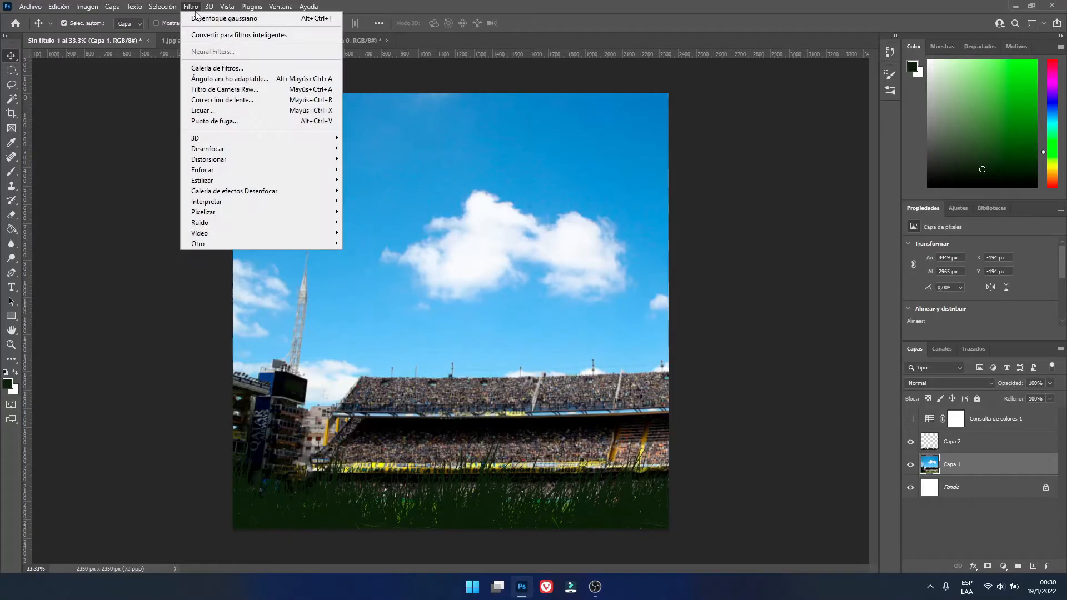
left_click(195, 14)
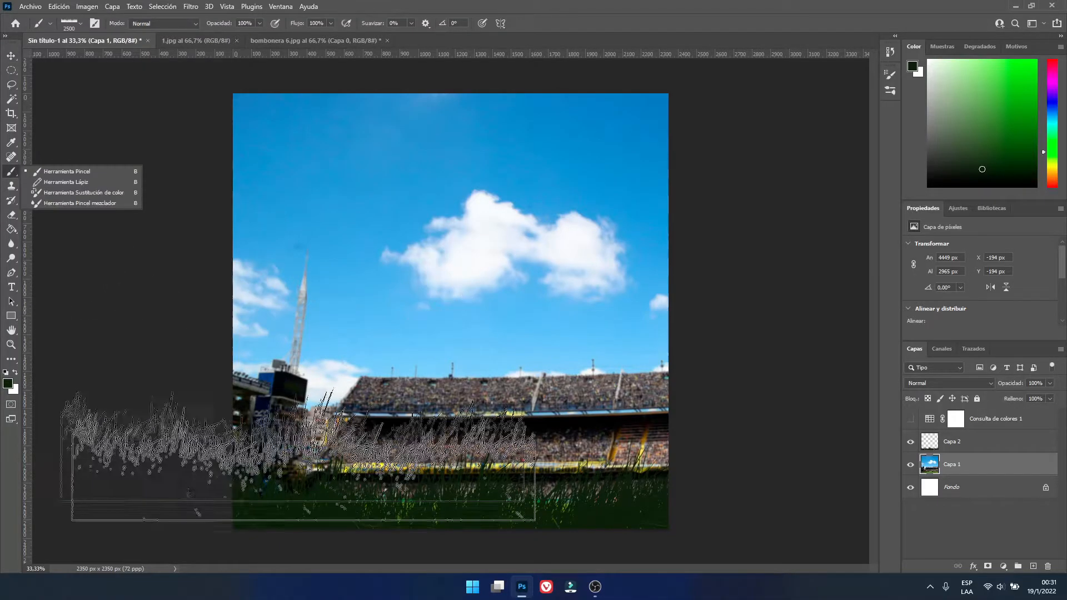
Choose a soft round brush for the Brush tool
left_click(84, 24)
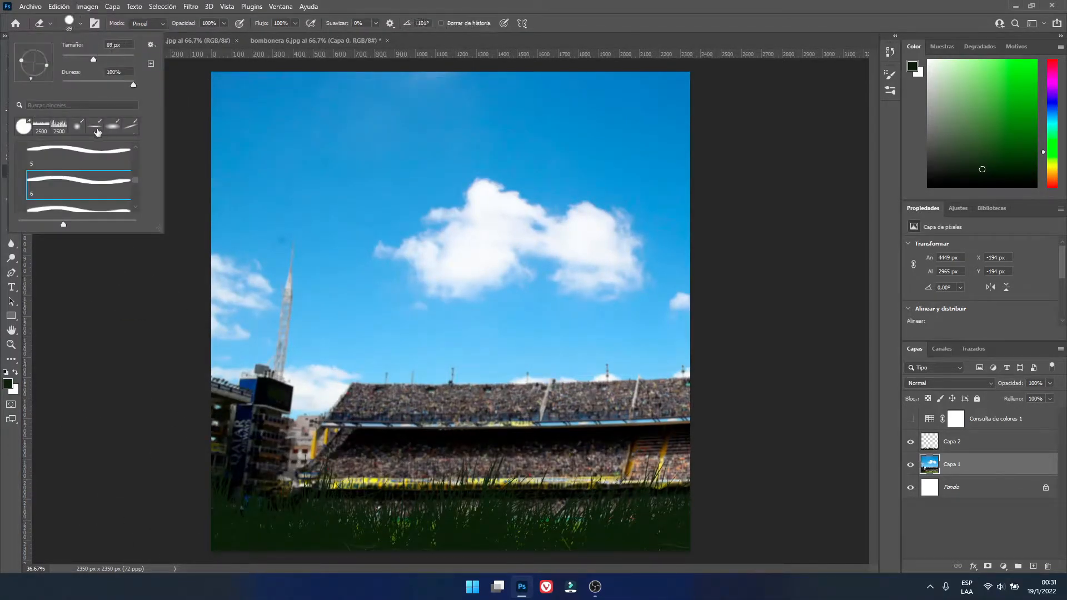
left_click(97, 130)
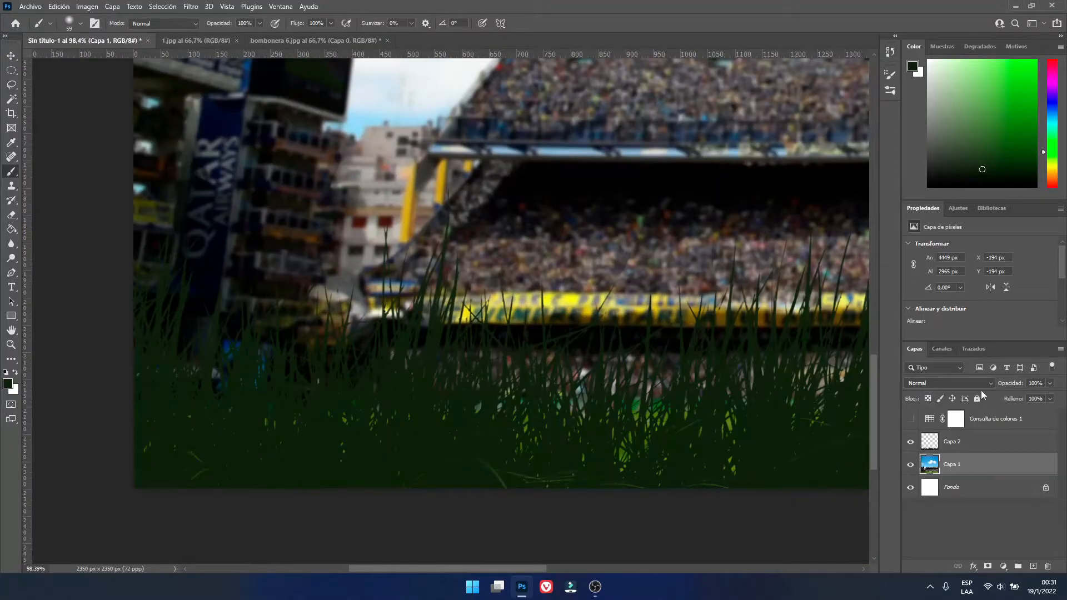
Add a Hue/Saturation adjustment above the grass layer Capa 2 with luminosity -65 and invert its mask to black
left_click(964, 441)
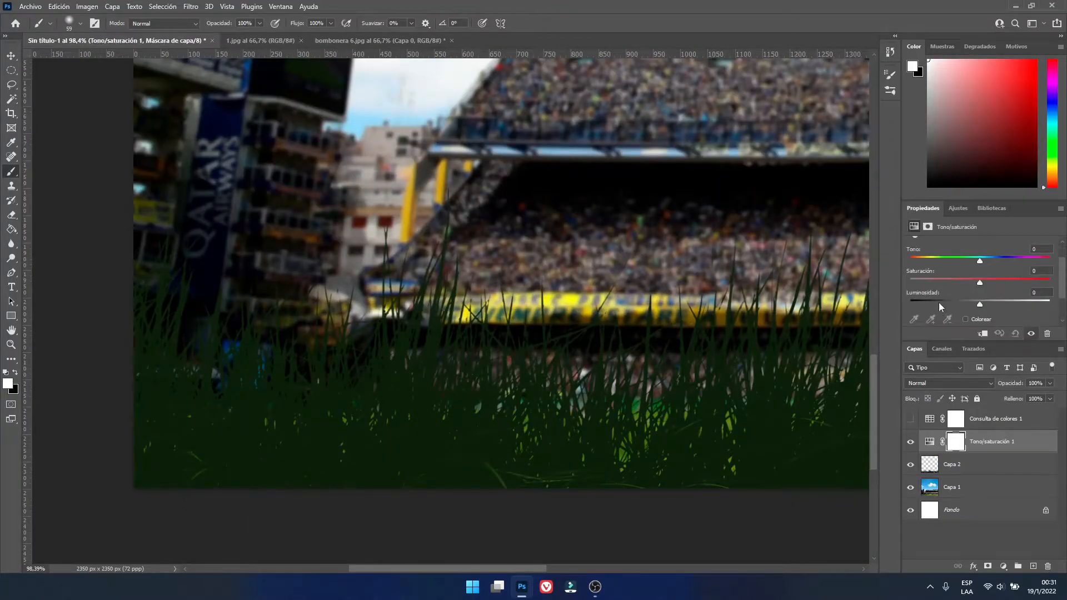
left_click(935, 301)
key("ctrl+i")
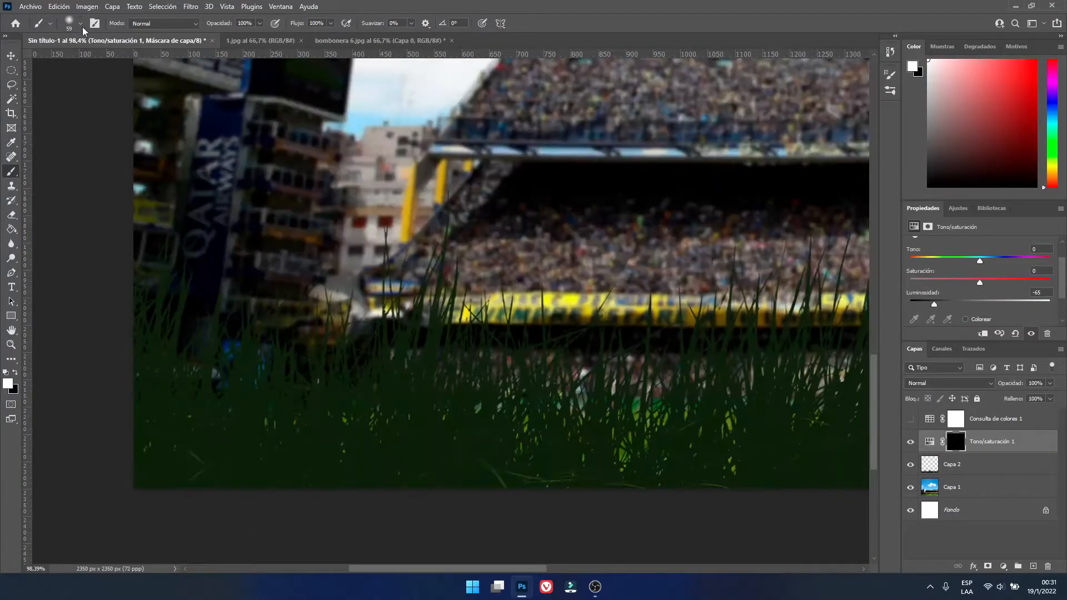
Try painting the darkening into the adjustment mask at the base of the grass with a large soft brush
left_click(81, 25)
left_click_drag(95, 58, 114, 60)
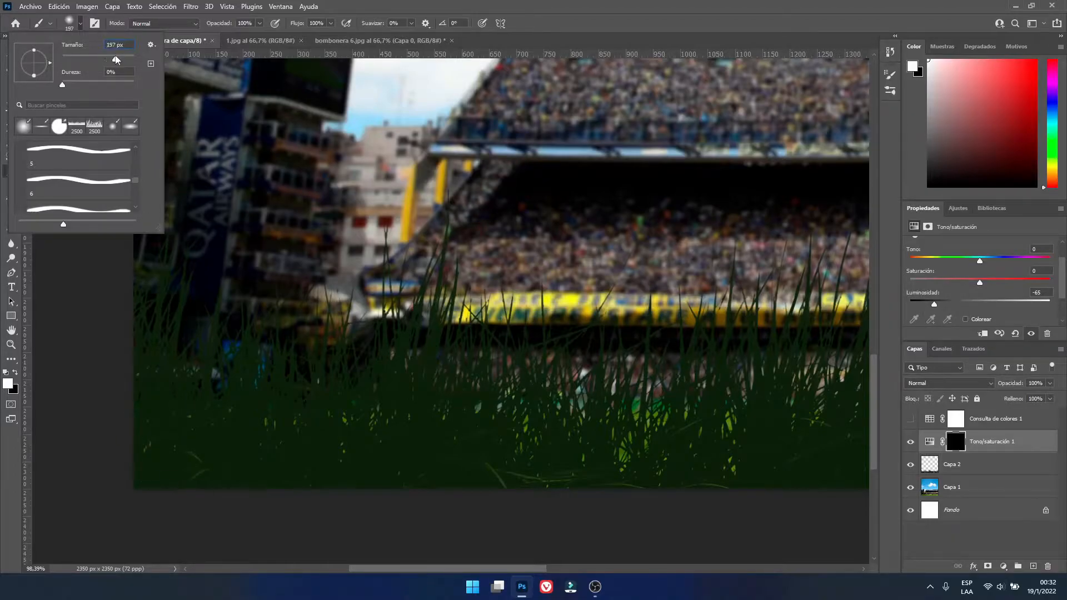
left_click(926, 87)
left_click(184, 474)
key("ctrl+z")
left_click_drag(949, 119, 925, 133)
left_click(80, 24)
left_click_drag(113, 59, 126, 61)
left_click(190, 492)
Pick a light grey foreground colour and shrink the soft brush to 10 px for work on individual grass blades
scroll(595, 495, "right", 2)
scroll(614, 473, "down", 3)
scroll(723, 478, "right", 2)
left_click(928, 79)
left_click(81, 24)
left_click(146, 342)
left_click_drag(126, 59, 70, 59)
scroll(150, 348, "up", 5)
scroll(136, 438, "left", 3)
scroll(122, 405, "up", 3)
left_click(80, 24)
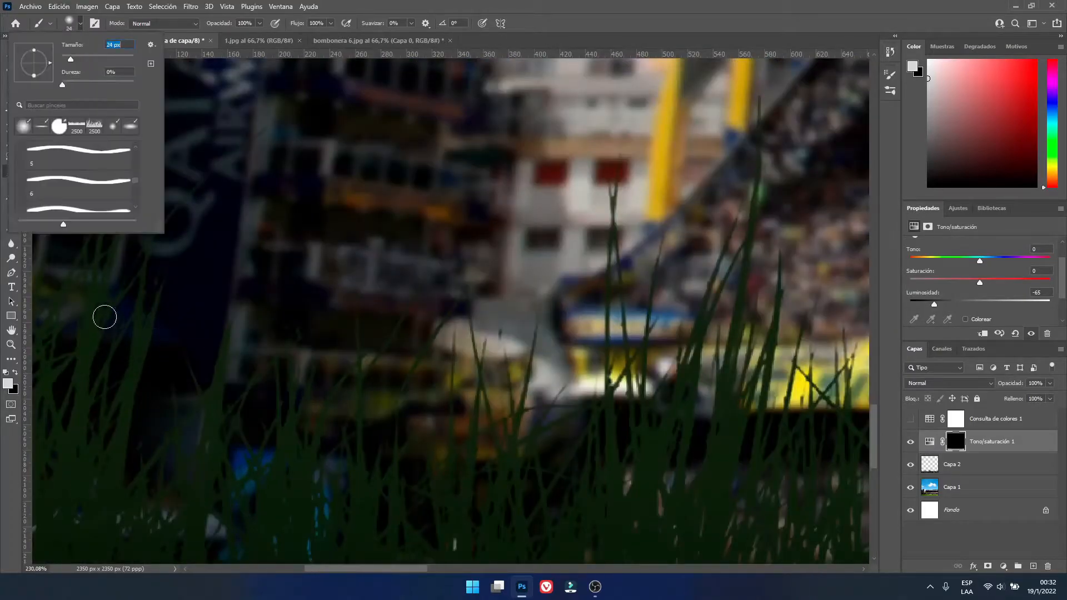
Replace the darkening adjustment with a new Hue/Saturation layer of raised luminosity above the grass and invert its mask
left_click(958, 208)
key("Delete")
left_click(927, 248)
scroll(1000, 284, "down", 3)
left_click(1004, 284)
key("ctrl+i")
Paint a first highlight stroke along a grass blade near the stadium tower and set the adjustment's luminosity to +29
left_click_drag(133, 445, 167, 286)
right_click(1039, 438)
left_click(952, 431)
key("ctrl+z")
scroll(995, 311, "down", 2)
left_click_drag(1004, 296, 1001, 296)
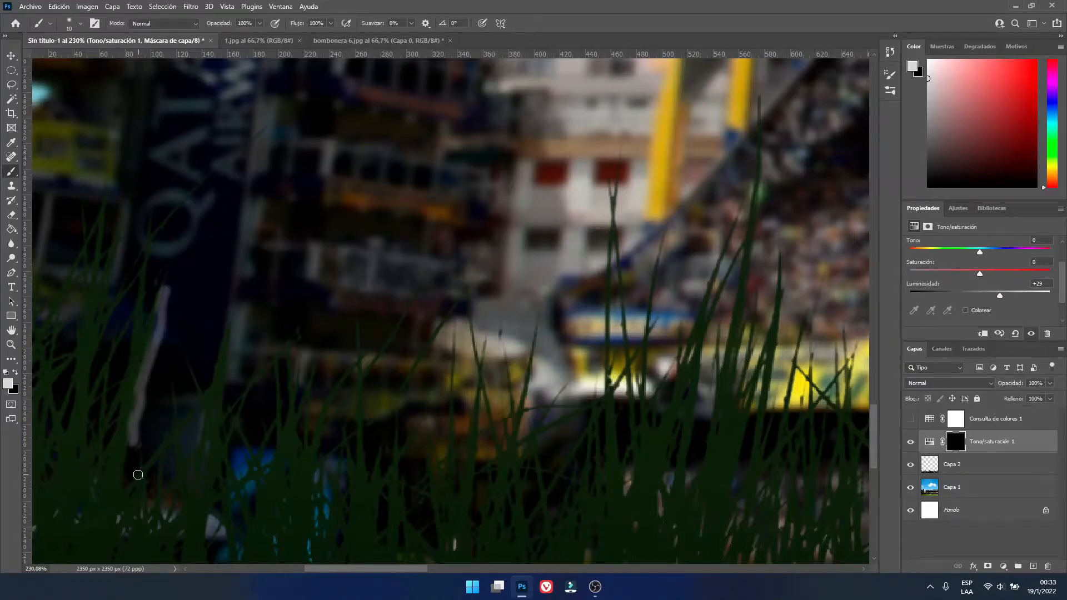
Paint soft grey highlight strokes on the Hue/Saturation mask along the grass blades across the image's left part
mouse_move(147, 454)
left_mouse_down()
mouse_move(168, 431)
mouse_move(168, 391)
mouse_move(204, 383)
left_mouse_up()
scroll(191, 506, "down", 2)
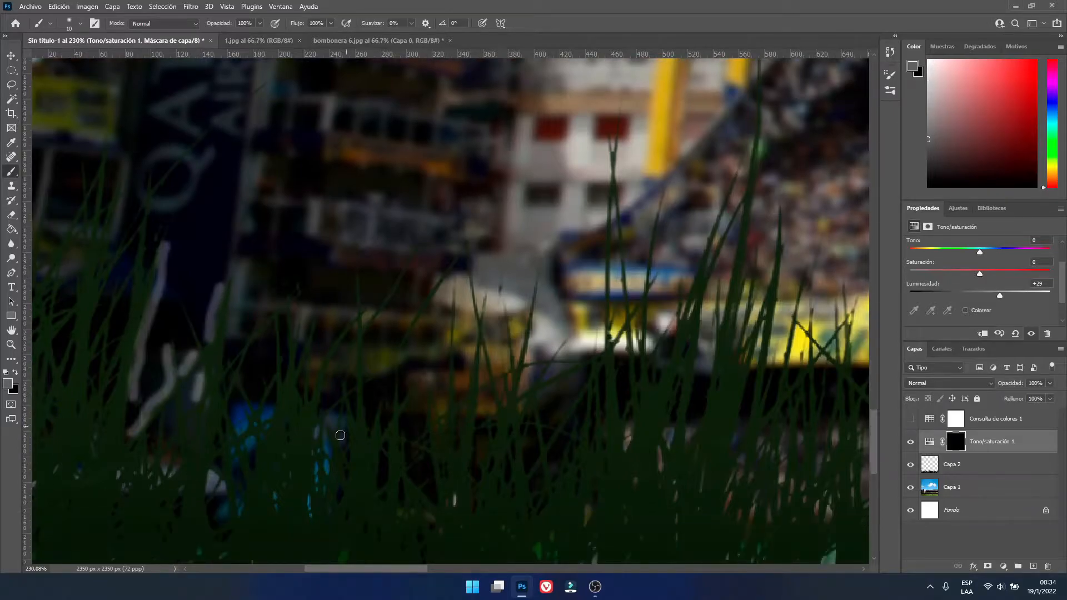
left_click_drag(197, 468, 237, 300)
left_click_drag(249, 492, 285, 323)
left_click_drag(321, 402, 351, 324)
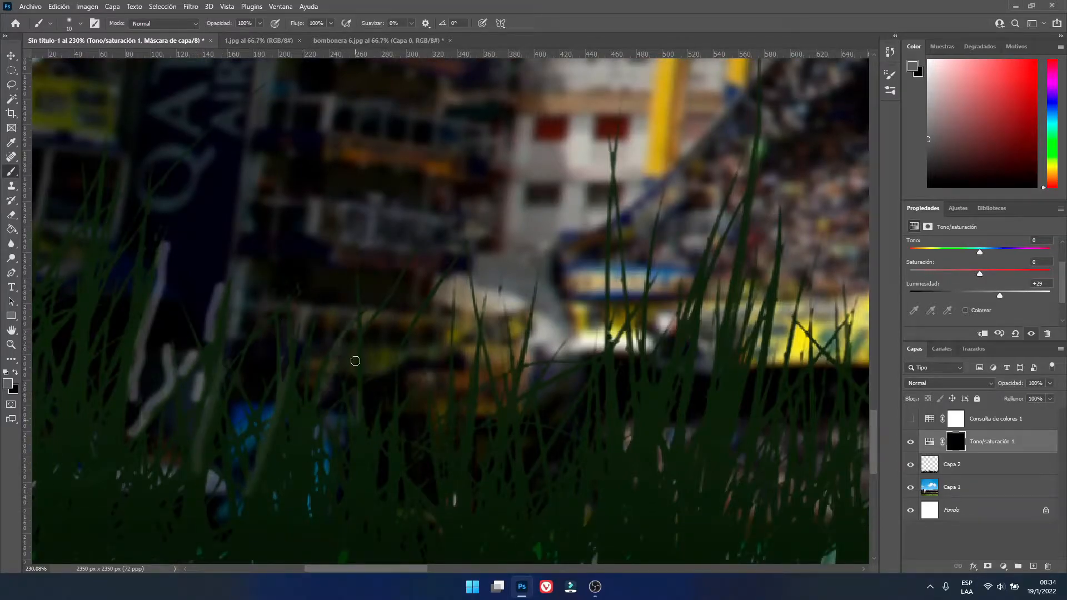
left_click_drag(358, 416, 352, 244)
left_click_drag(364, 320, 422, 222)
left_click_drag(397, 357, 459, 248)
left_click_drag(447, 409, 452, 307)
left_click_drag(475, 330, 461, 468)
left_click_drag(490, 420, 441, 262)
left_click_drag(514, 375, 533, 325)
left_click_drag(604, 348, 609, 94)
left_click_drag(637, 326, 625, 186)
left_click_drag(661, 196, 641, 333)
left_click_drag(660, 386, 735, 149)
left_click_drag(758, 111, 707, 401)
left_click_drag(740, 374, 767, 236)
left_click_drag(734, 448, 754, 364)
left_click_drag(770, 409, 783, 364)
left_click_drag(792, 386, 820, 347)
left_click_drag(804, 395, 805, 389)
left_click_drag(819, 473, 841, 381)
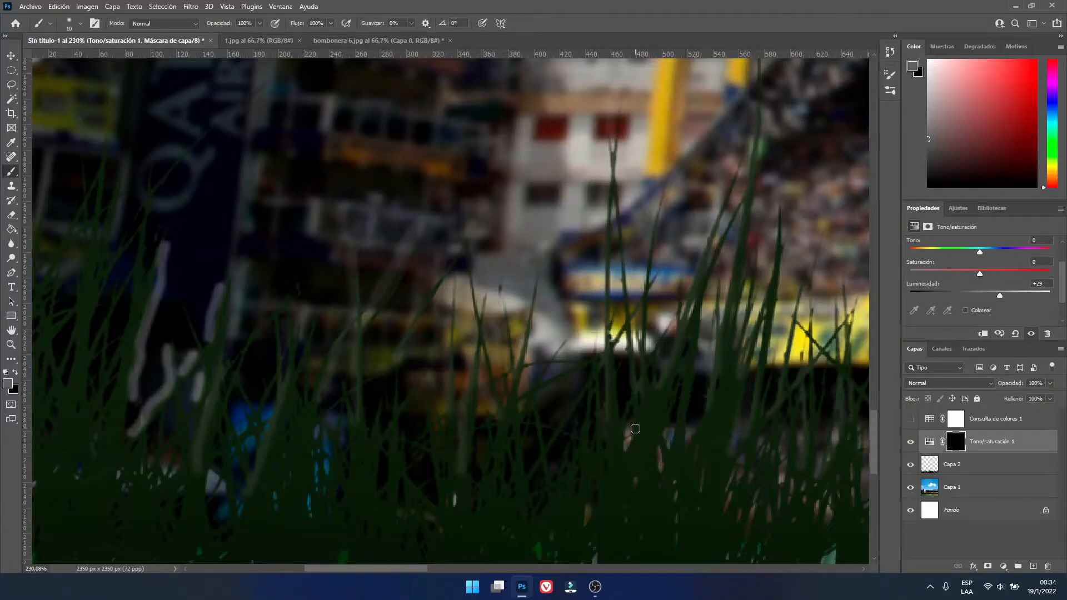
left_click_drag(670, 542, 677, 463)
key("ctrl+z")
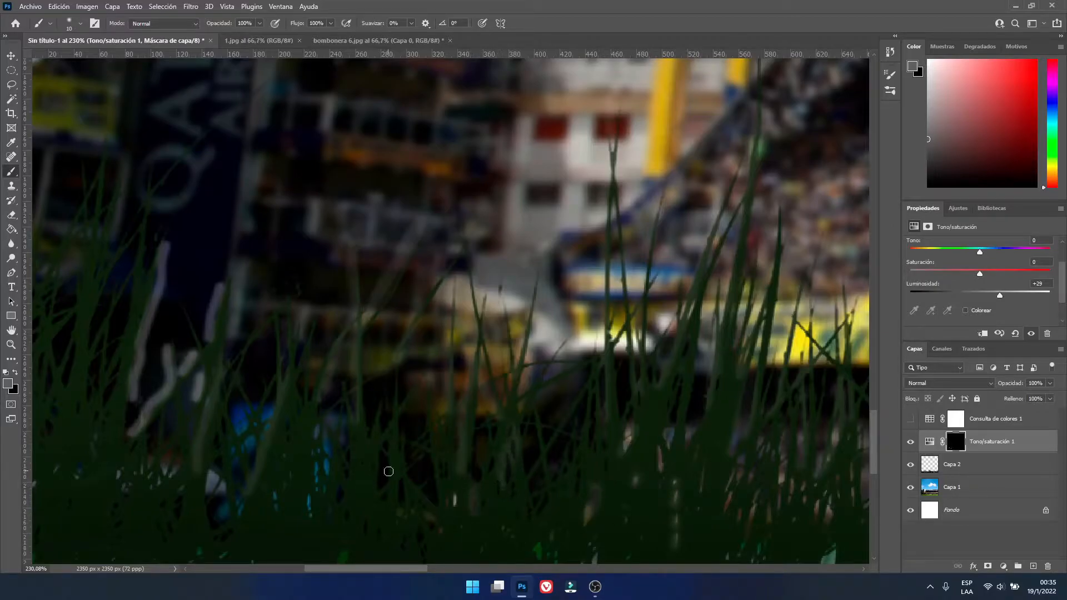
left_click_drag(322, 487, 316, 457)
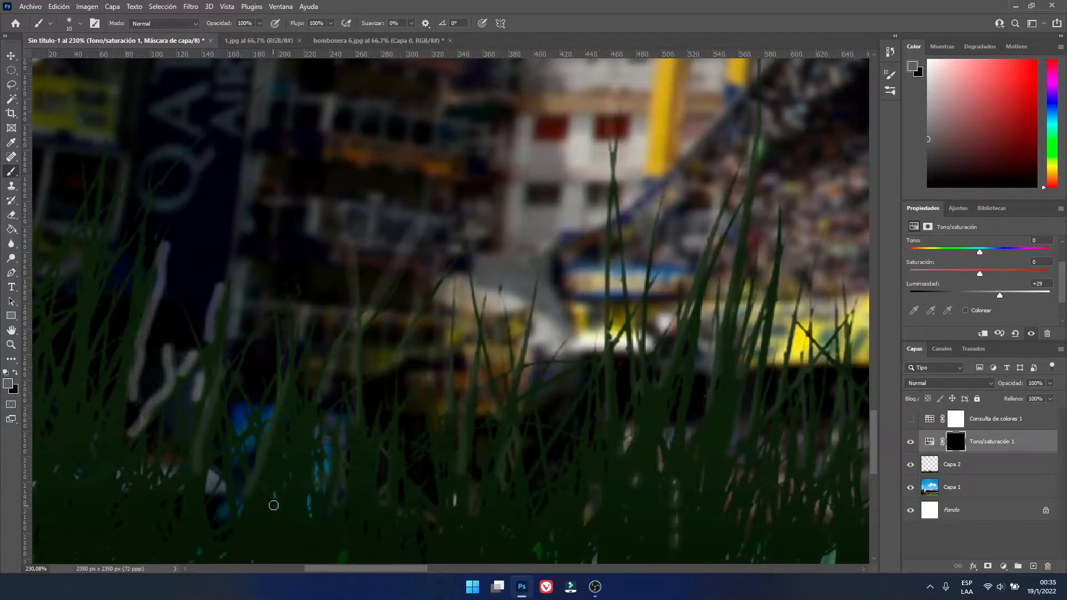
left_click_drag(224, 487, 215, 456)
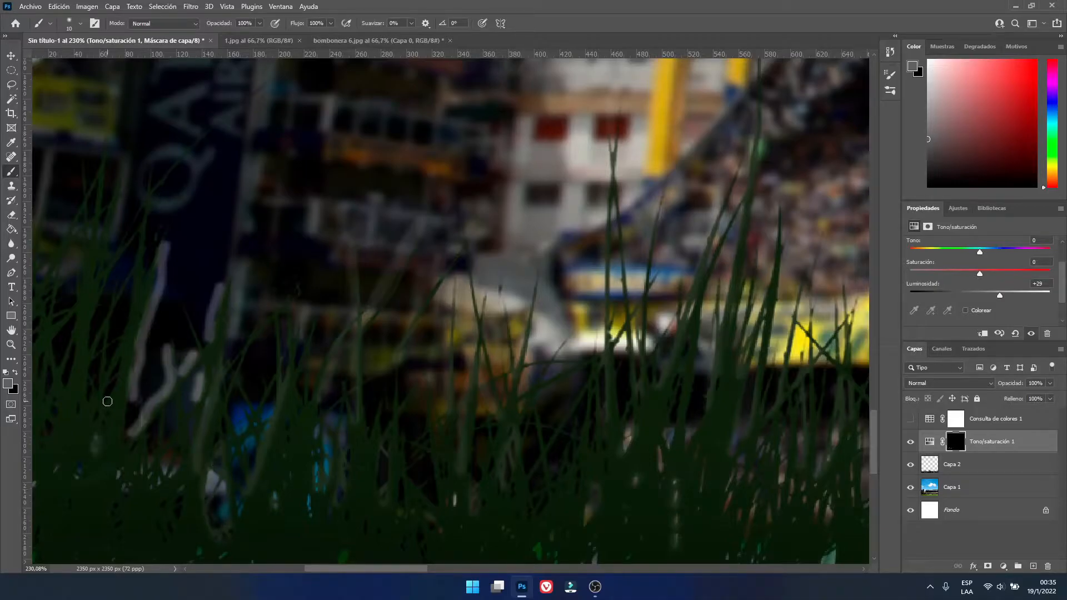
mouse_move(98, 378)
left_mouse_down()
mouse_move(58, 381)
mouse_move(121, 251)
left_mouse_up()
left_click_drag(72, 302, 77, 276)
Paint highlight strokes on the mask along the grass blades in front of the yellow banner, left of the image centre
scroll(107, 315, "down", 9)
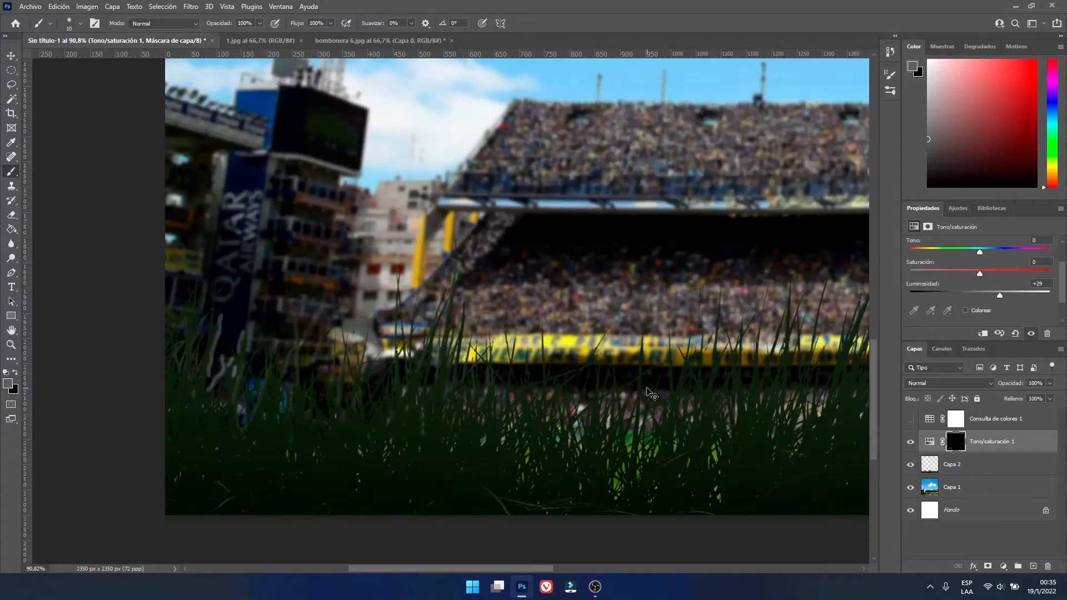
scroll(471, 355, "up", 8)
scroll(386, 414, "down", 3)
scroll(383, 424, "up", 4)
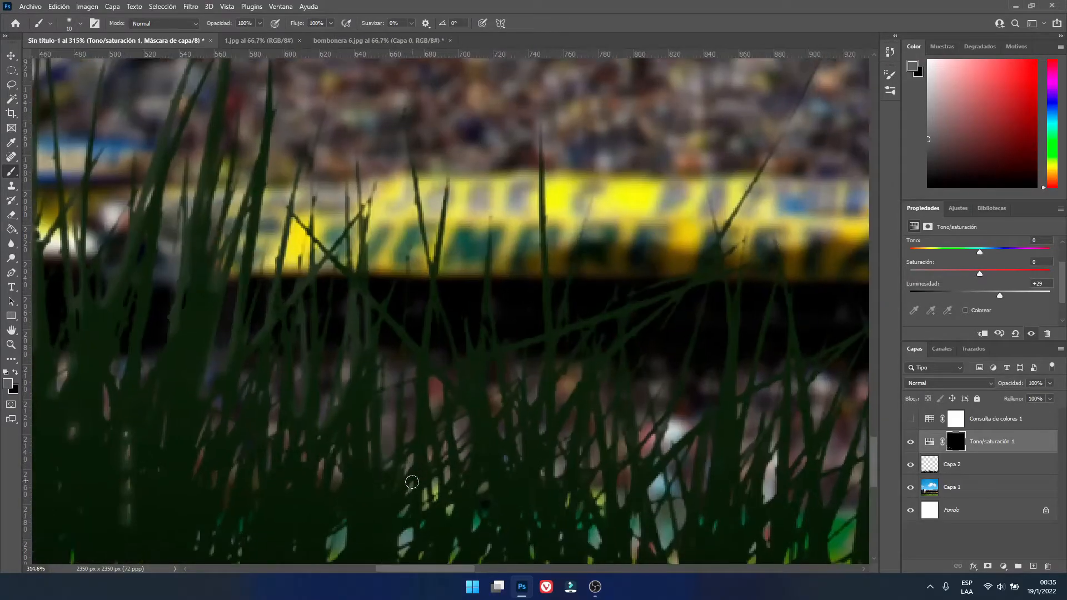
mouse_move(482, 537)
left_mouse_down()
mouse_move(497, 407)
mouse_move(532, 384)
mouse_move(541, 252)
left_mouse_up()
mouse_move(570, 386)
left_mouse_down()
mouse_move(590, 416)
mouse_move(606, 518)
mouse_move(624, 499)
mouse_move(690, 317)
mouse_move(700, 491)
mouse_move(722, 363)
mouse_move(769, 289)
mouse_move(741, 393)
mouse_move(738, 480)
mouse_move(769, 426)
mouse_move(763, 501)
mouse_move(778, 447)
mouse_move(794, 475)
mouse_move(795, 374)
mouse_move(828, 413)
mouse_move(822, 475)
mouse_move(851, 422)
left_mouse_up()
Continue the mask highlights along the grass blades across the centre of the image
scroll(663, 471, "down", 2)
scroll(637, 513, "right", 10)
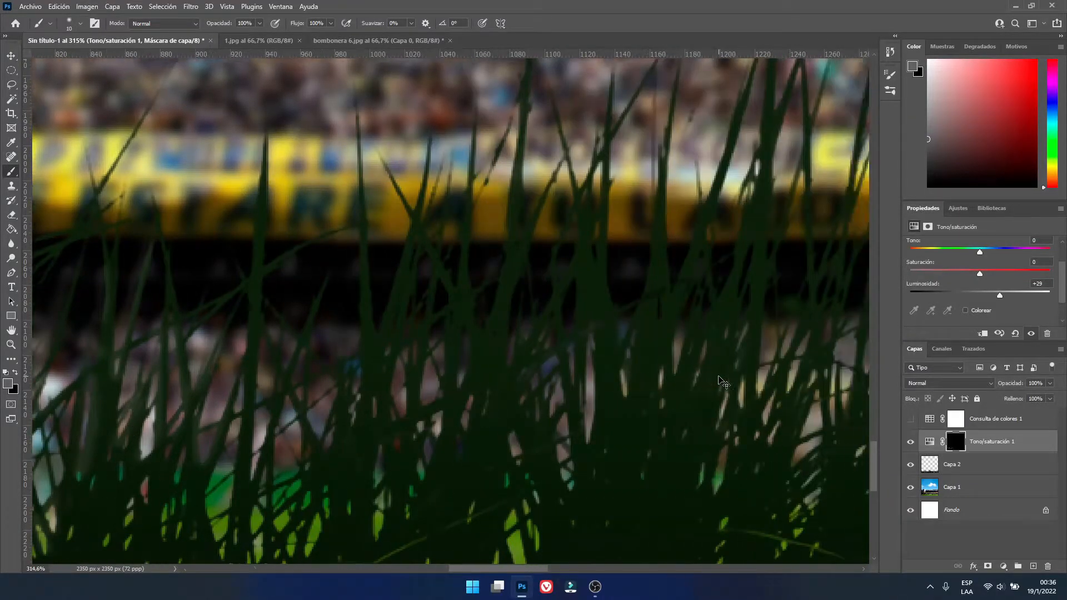
scroll(722, 383, "right", 5)
mouse_move(105, 445)
left_mouse_down()
mouse_move(172, 434)
mouse_move(200, 161)
left_mouse_up()
left_click_drag(261, 203, 228, 539)
mouse_move(294, 450)
left_mouse_down()
mouse_move(320, 390)
mouse_move(357, 160)
mouse_move(374, 219)
mouse_move(369, 309)
mouse_move(357, 322)
mouse_move(394, 335)
mouse_move(417, 470)
mouse_move(439, 436)
mouse_move(440, 337)
mouse_move(476, 397)
mouse_move(455, 243)
mouse_move(493, 134)
mouse_move(506, 298)
mouse_move(563, 186)
mouse_move(528, 276)
mouse_move(521, 378)
mouse_move(541, 304)
mouse_move(568, 267)
mouse_move(545, 371)
mouse_move(567, 424)
mouse_move(589, 406)
left_mouse_up()
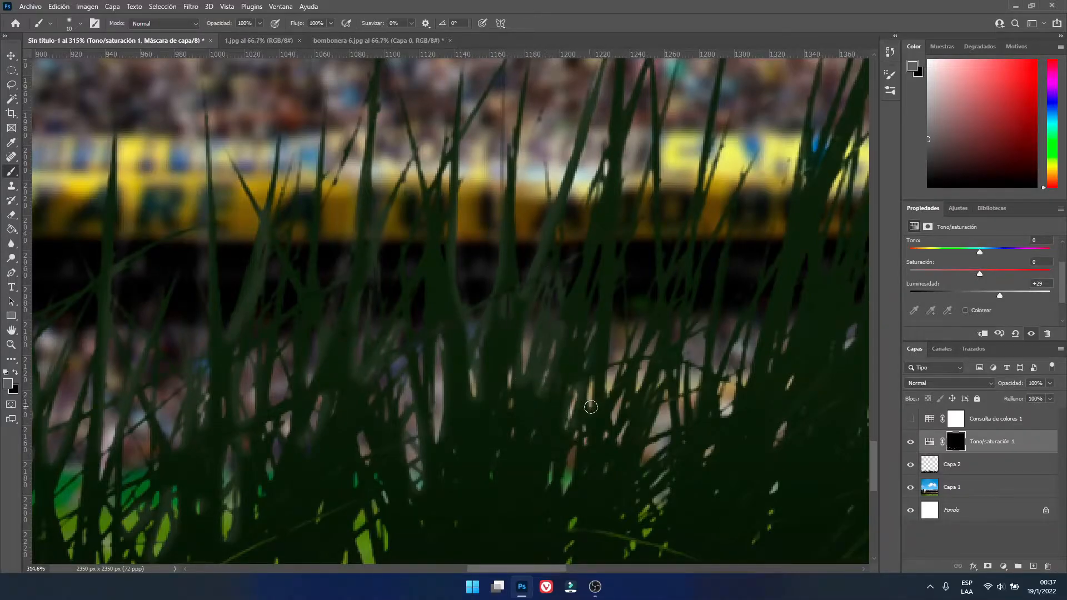
mouse_move(675, 479)
left_mouse_down()
mouse_move(643, 520)
mouse_move(624, 478)
mouse_move(665, 381)
mouse_move(689, 373)
mouse_move(715, 261)
left_mouse_up()
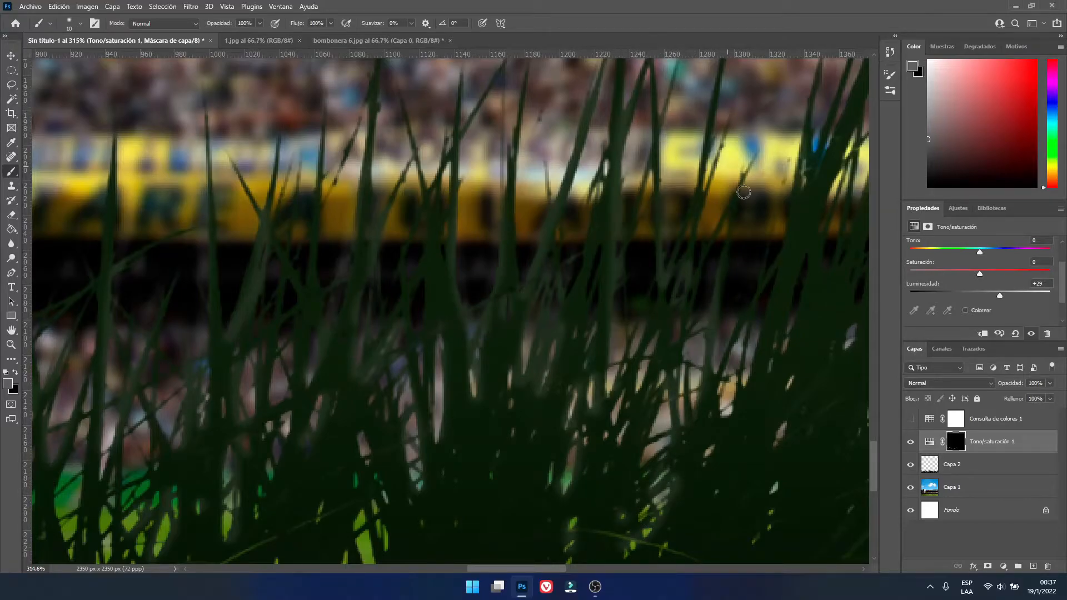
Finish the mask highlights on the grass blades from right of centre to the image's right edge
scroll(729, 275, "right", 10)
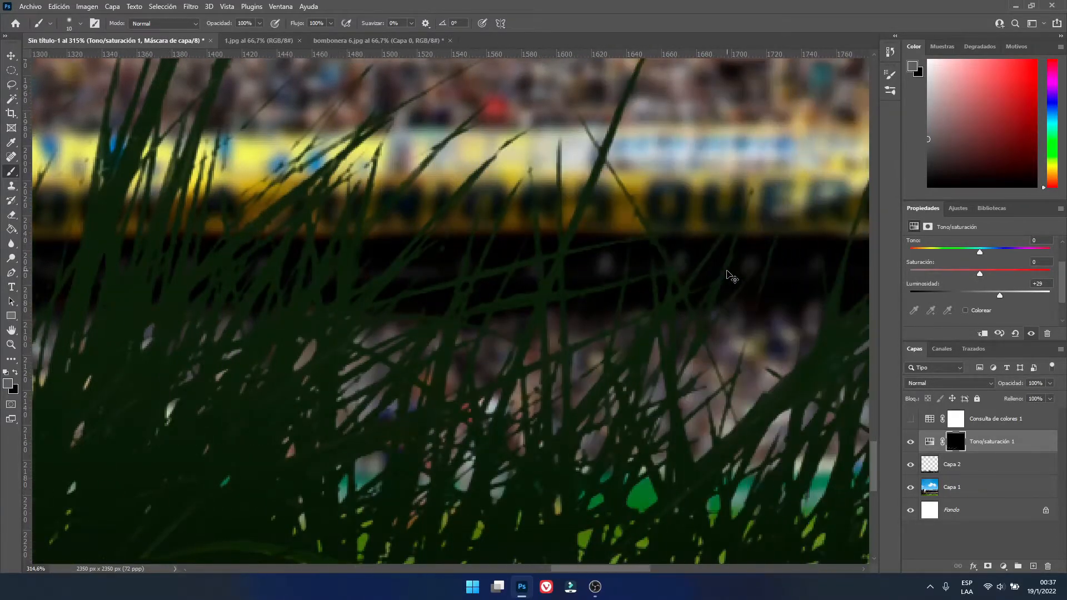
scroll(726, 276, "down", 5)
scroll(38, 73, "up", 3)
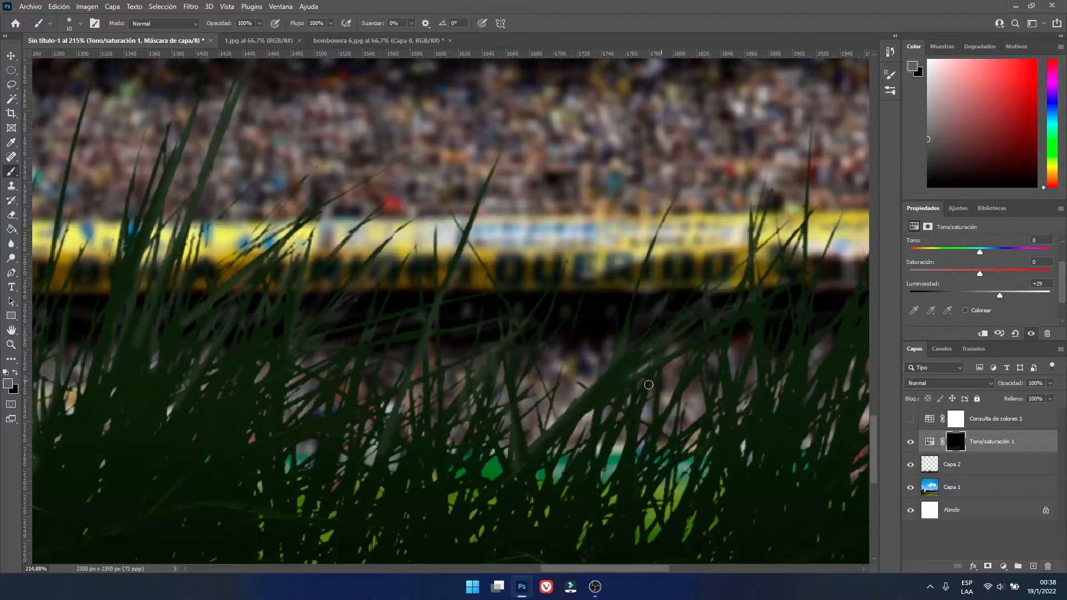
left_click_drag(804, 380, 804, 394)
scroll(775, 381, "right", 10)
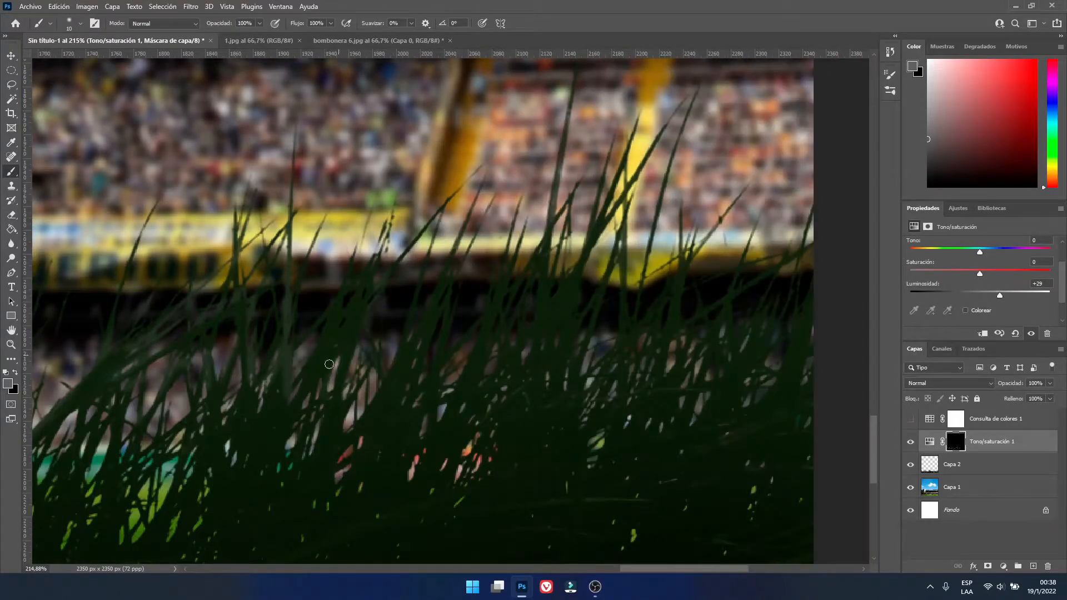
mouse_move(390, 374)
left_mouse_down()
mouse_move(443, 360)
mouse_move(461, 338)
mouse_move(552, 150)
mouse_move(519, 346)
mouse_move(566, 297)
mouse_move(624, 142)
mouse_move(649, 176)
mouse_move(590, 376)
mouse_move(587, 345)
mouse_move(591, 355)
mouse_move(793, 309)
left_mouse_up()
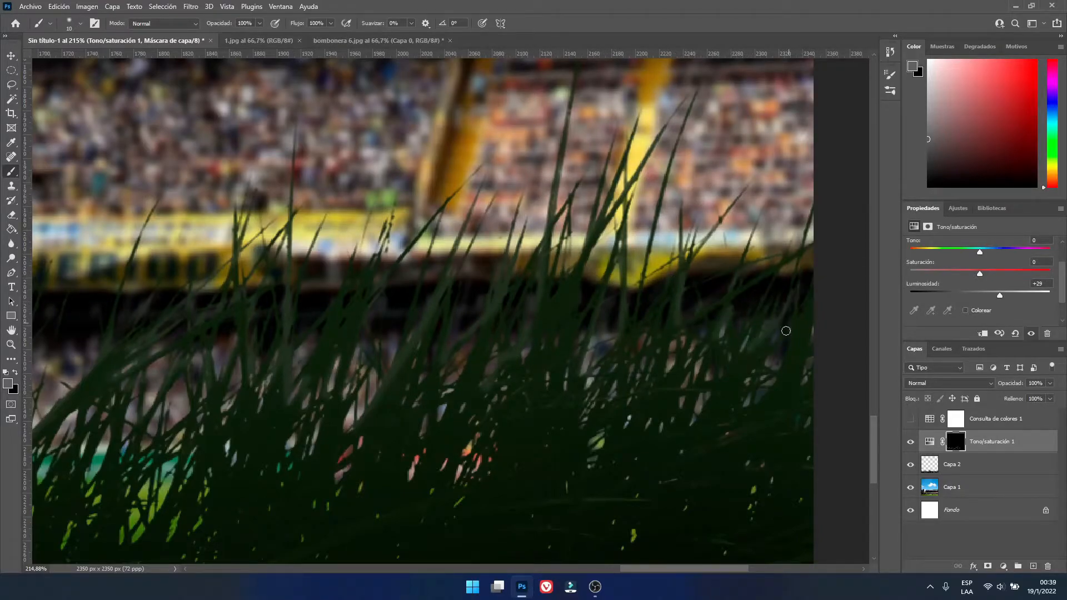
left_click(318, 337, "alt")
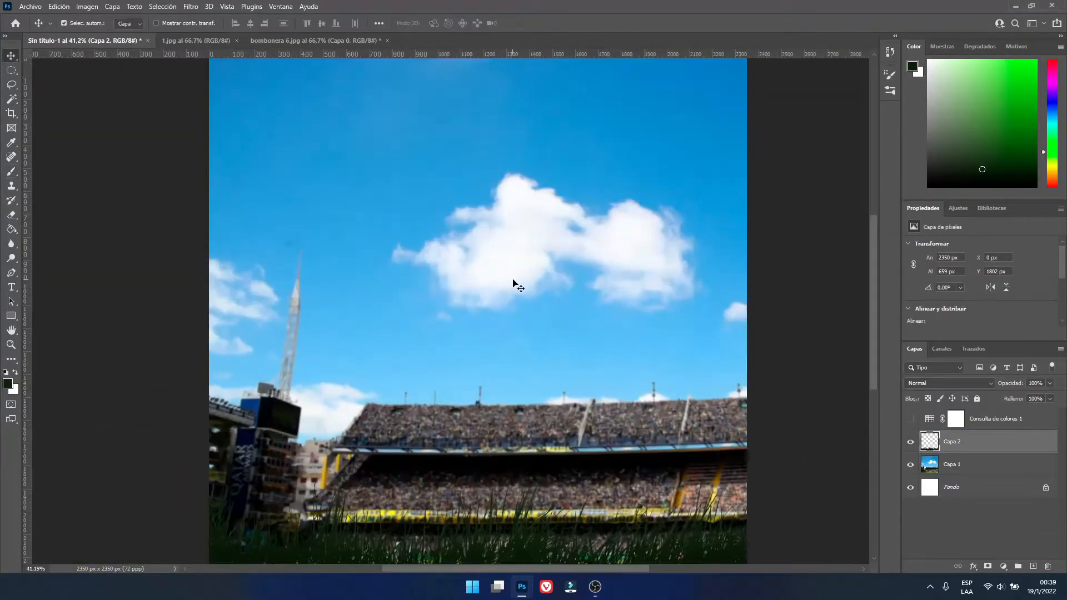
Move the stadium layer Capa 1 about 105 px down and 8 px to the right
left_click_drag(511, 281, 516, 297)
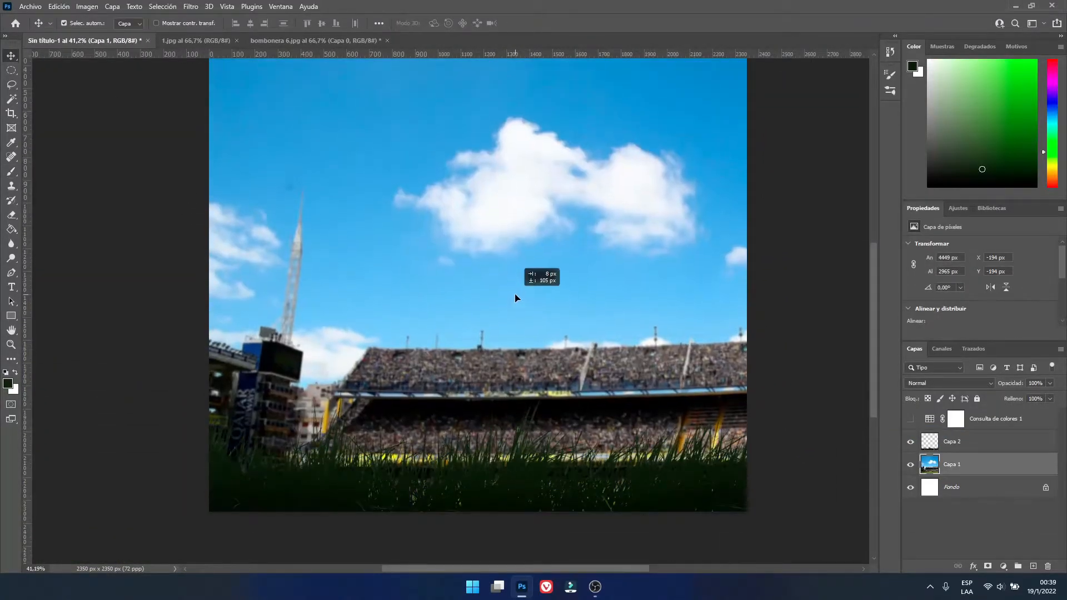
scroll(514, 295, "down", 2)
key("ctrl+0")
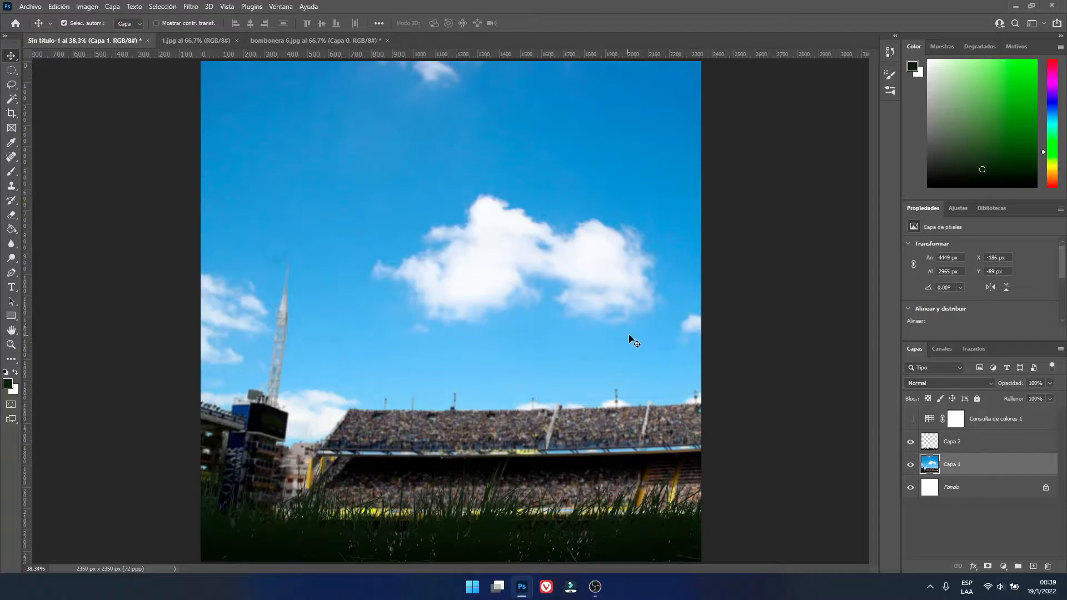
In the player photo 1.jpg, select the player and ball using Select Subject
left_click(195, 41)
left_click(11, 99)
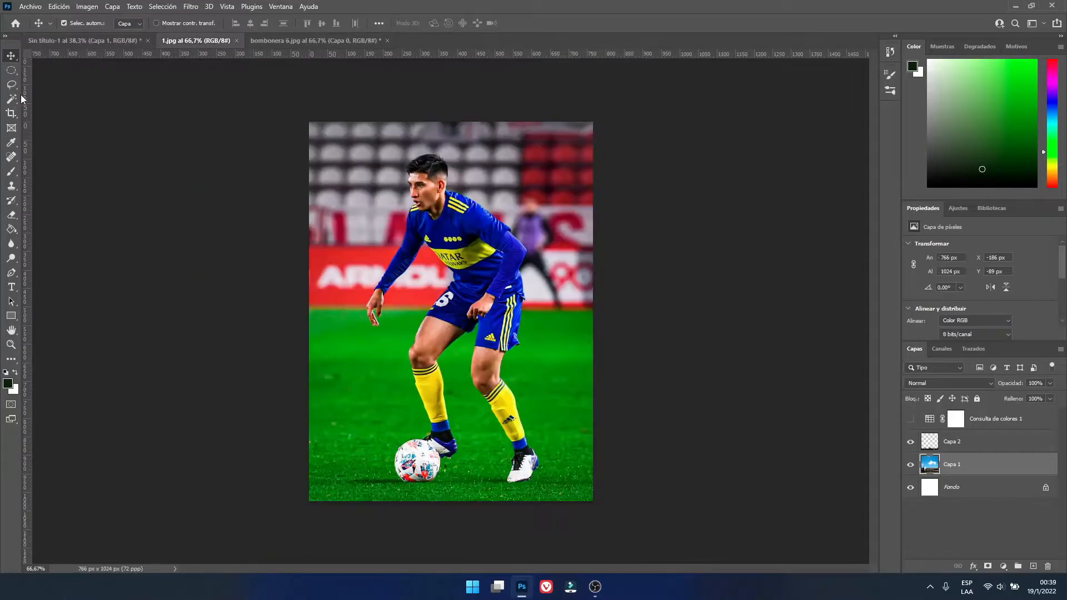
left_click(492, 23)
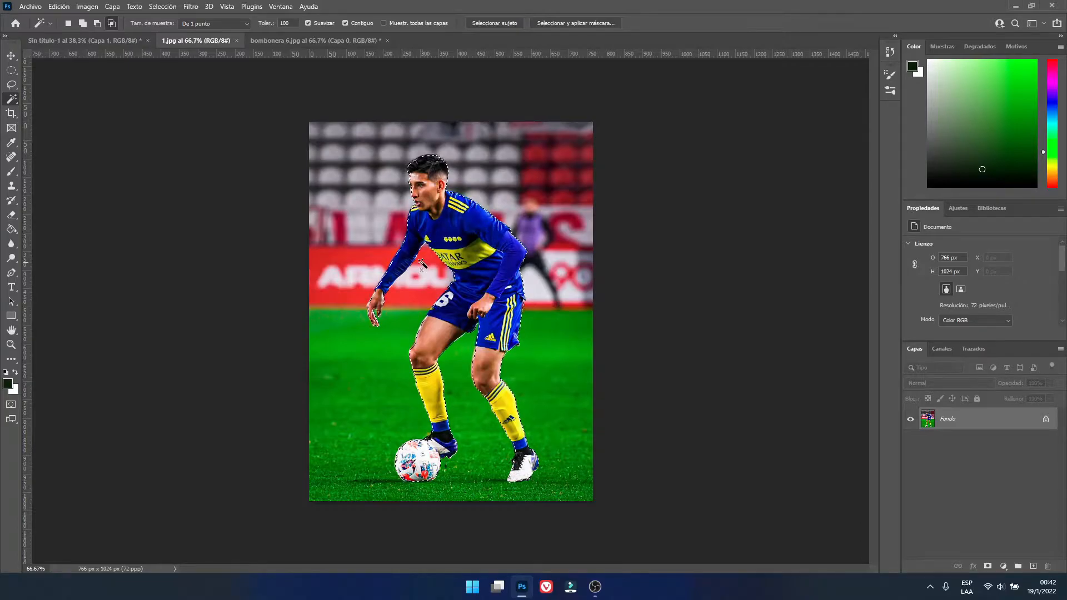
Bring the selected player into the composite below the grass layer and place him at about X 1105 px, Y 1242 px
left_click(11, 56)
left_click(118, 41)
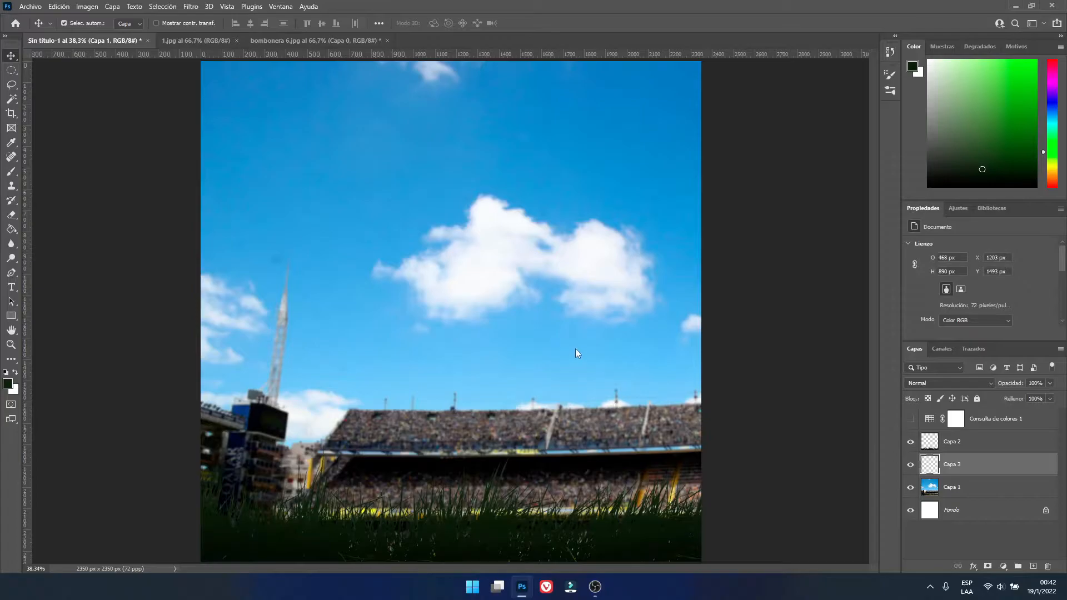
scroll(575, 349, "down", 3)
left_click_drag(508, 399, 492, 358)
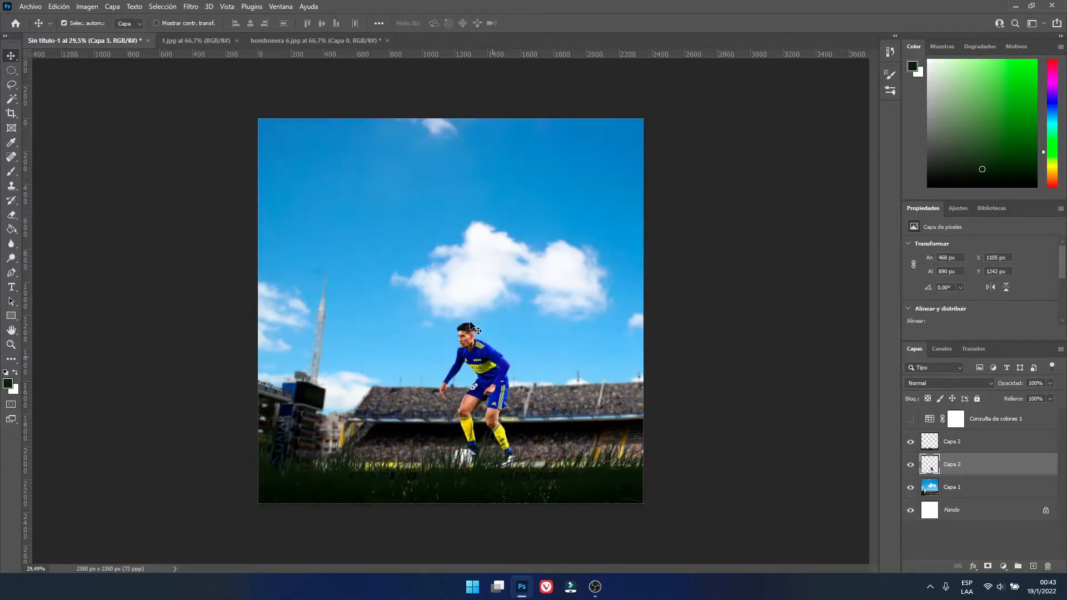
Scale the player layer Capa 3 to about 186% and lower it slightly so the feet sink into the grass
key("ctrl+t")
left_click_drag(477, 322, 479, 194)
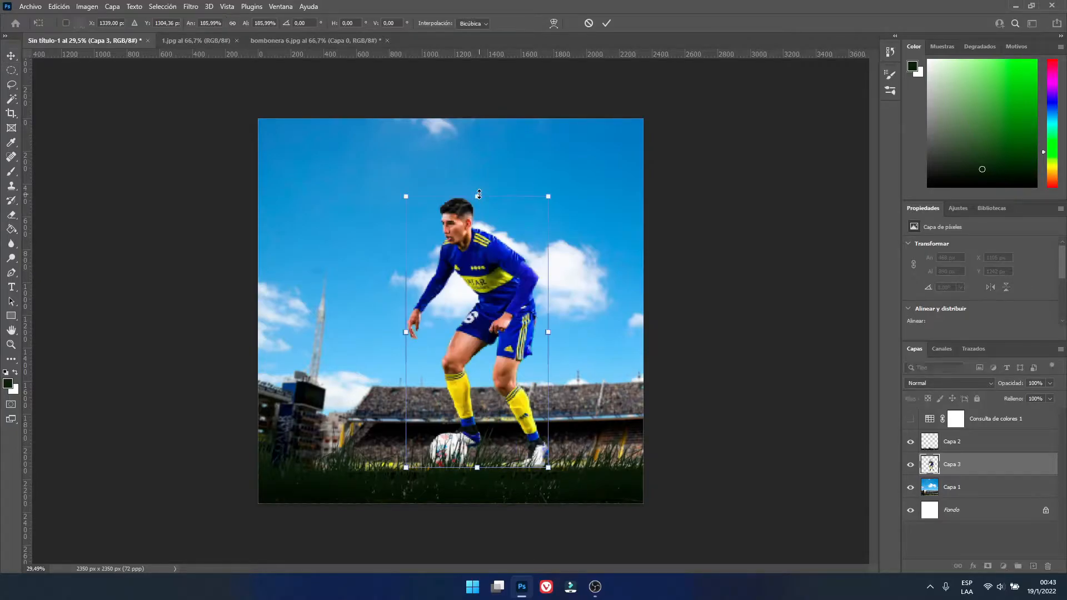
left_click_drag(472, 249, 476, 269)
left_click(607, 22)
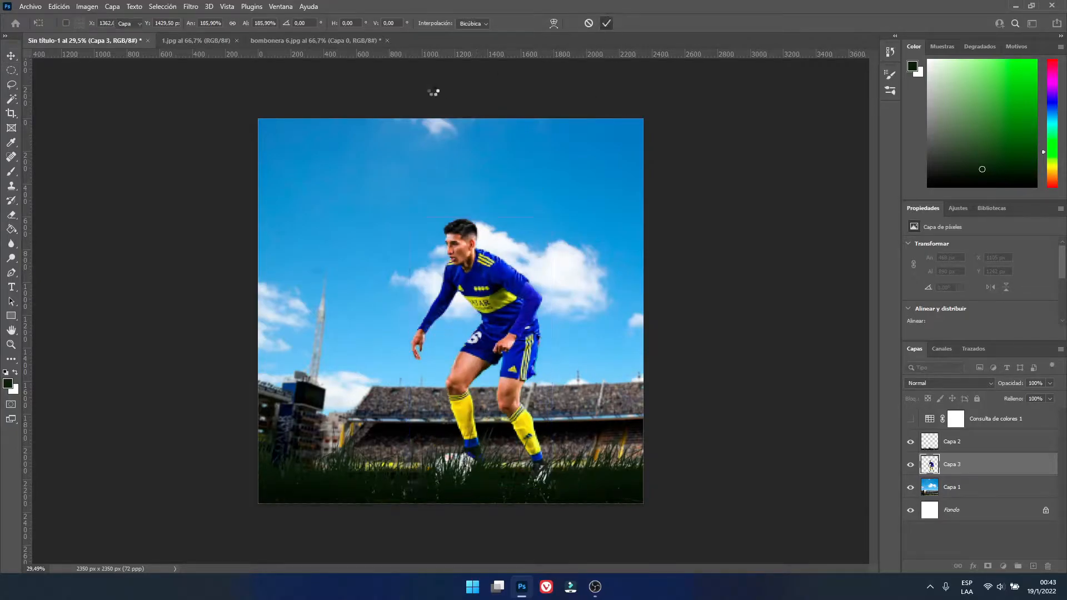
Apply a perspective transform to the player layer, narrowing its upper edge and widening its base
left_click(58, 7)
mouse_move(214, 259)
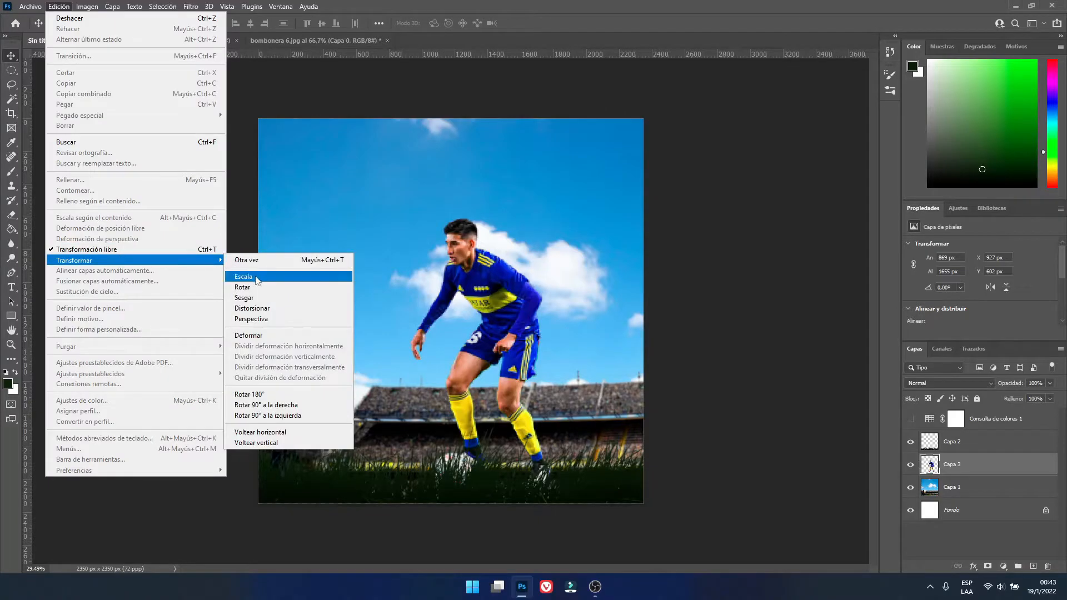
left_click(249, 279)
left_click_drag(410, 224, 437, 224)
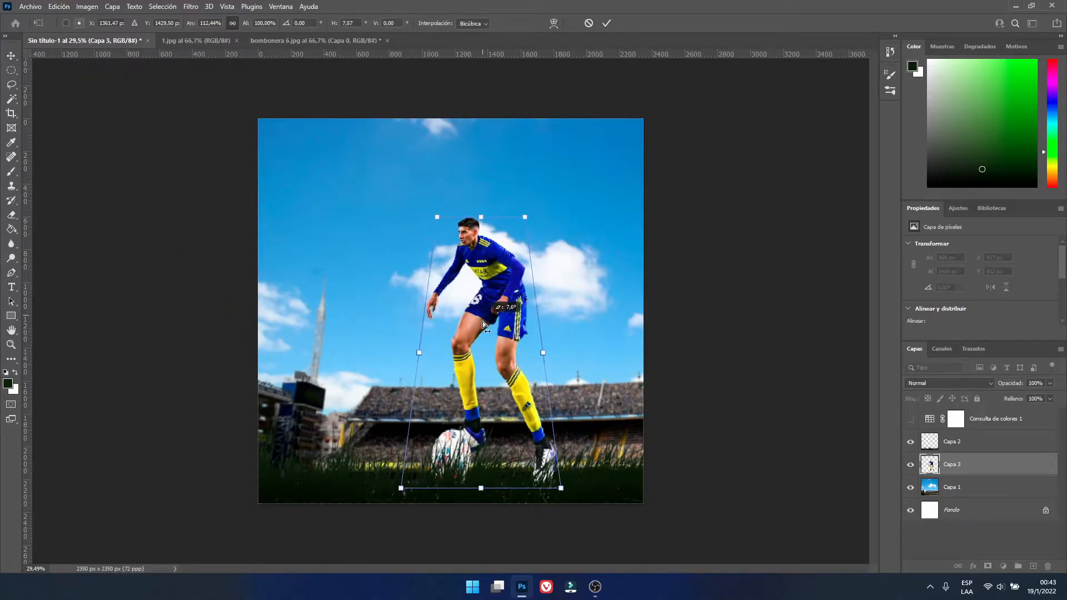
left_click(608, 22)
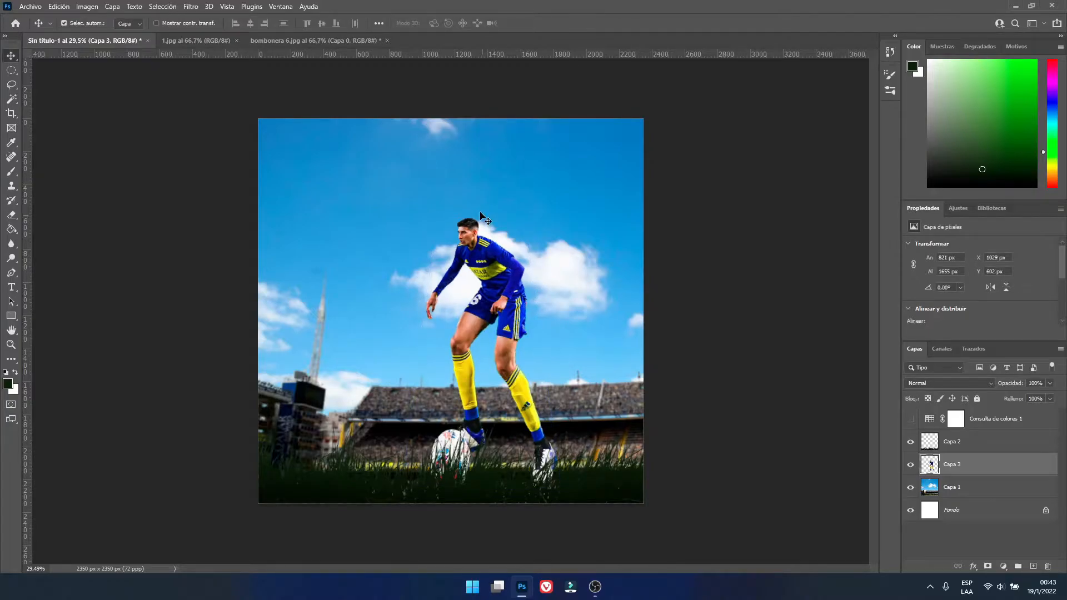
Try squashing the player layer Capa 3 to about 80% width and 47% height
key("ctrl+t")
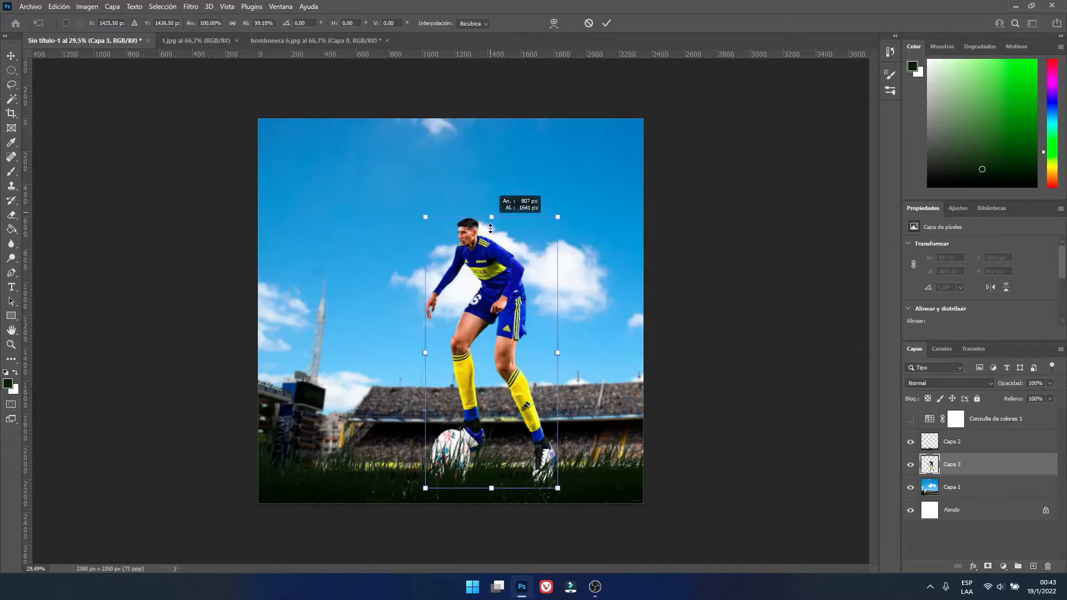
left_click_drag(491, 217, 492, 327)
left_click_drag(555, 319, 522, 355)
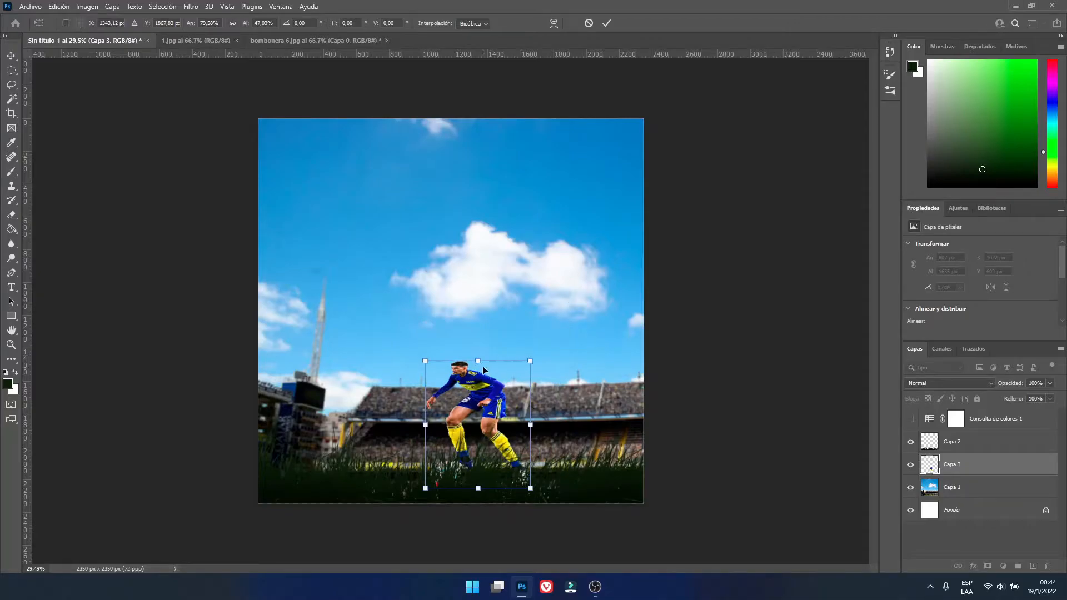
Undo the squashing and the earlier perspective transform of the player layer
key("ctrl+z")
key("ctrl+z")
key("ctrl+z")
Try narrowing and lowering the upper part of the player layer to about 771 × 1560 px, and undo it
key("ctrl+t")
left_click_drag(553, 216, 540, 224)
left_click_drag(542, 225, 536, 226)
left_click_drag(411, 226, 419, 228)
left_click_drag(538, 227, 535, 227)
left_click_drag(479, 228, 535, 232)
left_click(606, 23)
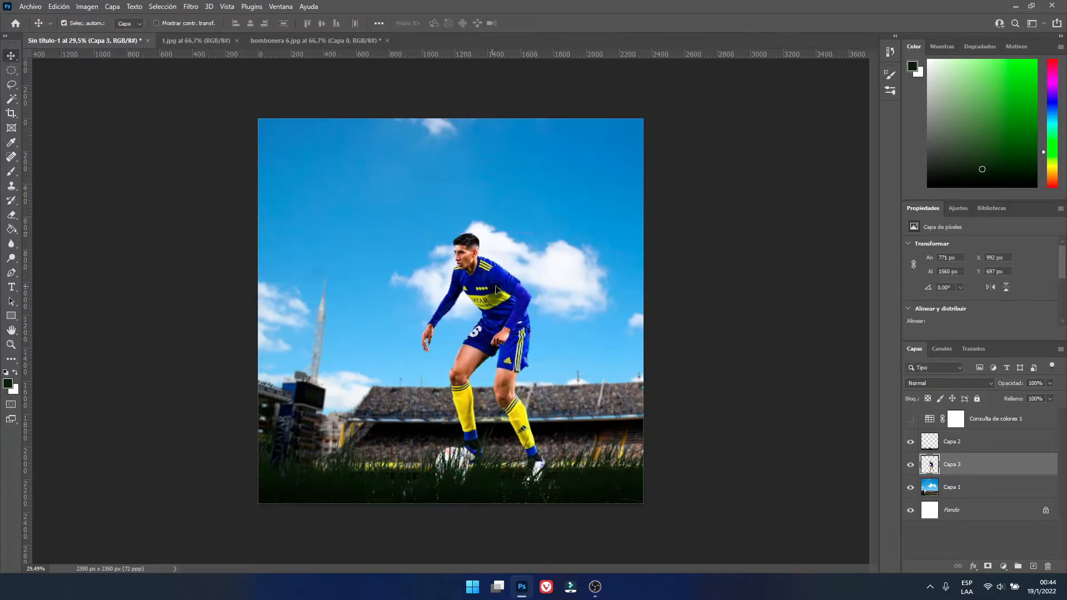
key("ctrl+z")
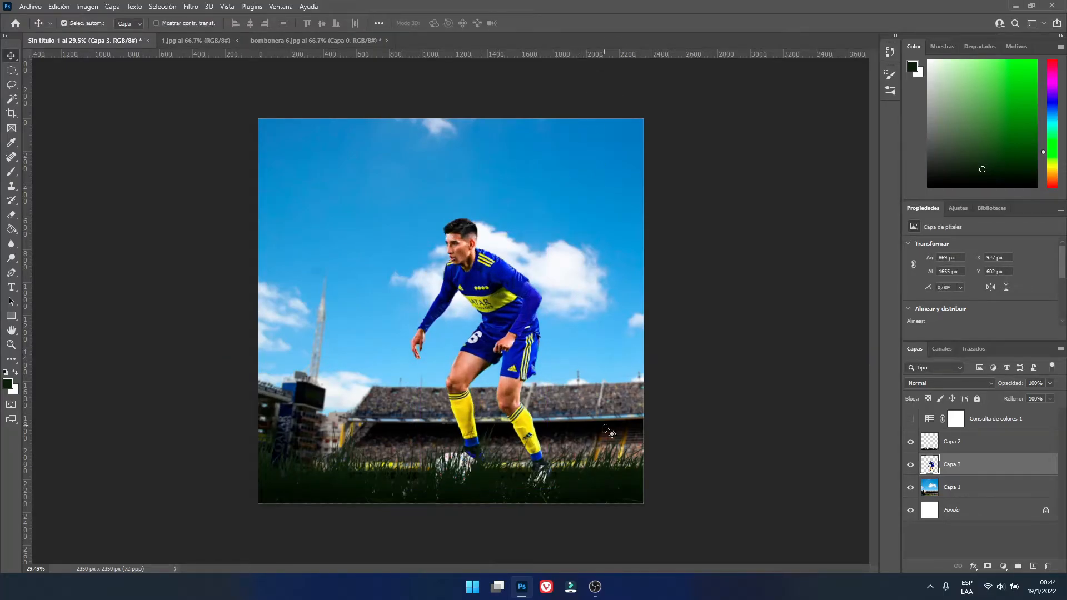
Thicken the grass by merging Capa 2 with a duplicate of it shifted about 187 px to the right
left_click(958, 444)
key("ctrl+j")
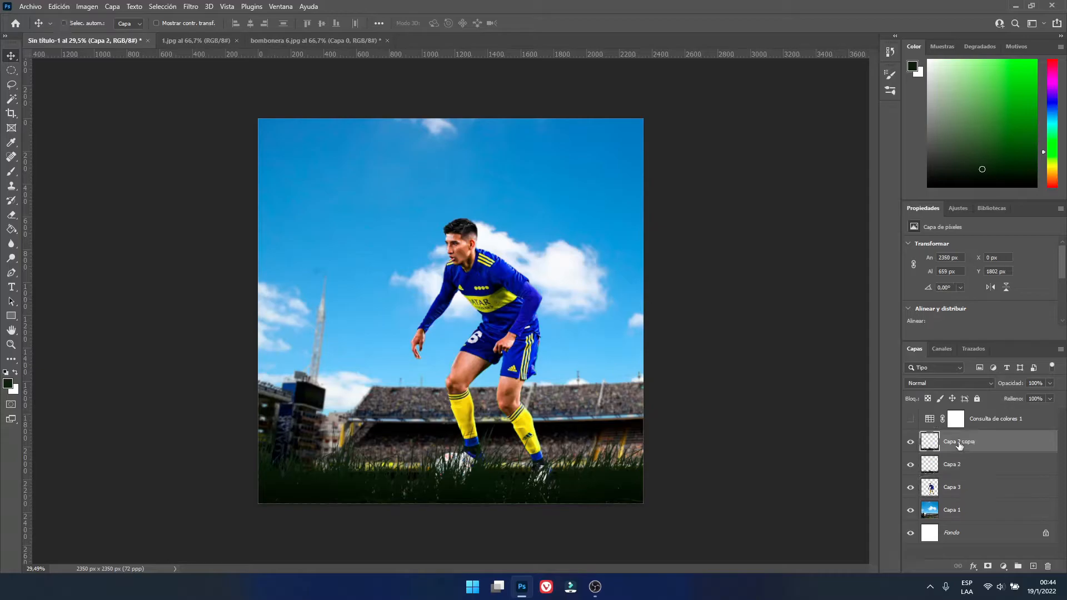
key("Right")
key("Right")
key("Right")
key("Right")
key("Right")
key("Right")
key("Right")
key("Right")
key("Right")
key("Right")
key("Right")
key("Right")
key("Right")
key("Right")
key("Right")
key("Right")
key("Right")
key("Right")
key("Right")
key("Right")
key("shift+Right")
key("shift+Right")
key("shift+Right")
key("shift+Right")
key("shift+Right")
key("shift+Right")
key("shift+Right")
key("shift+Right")
key("shift+Right")
key("shift+Right")
key("shift+Right")
key("shift+Right")
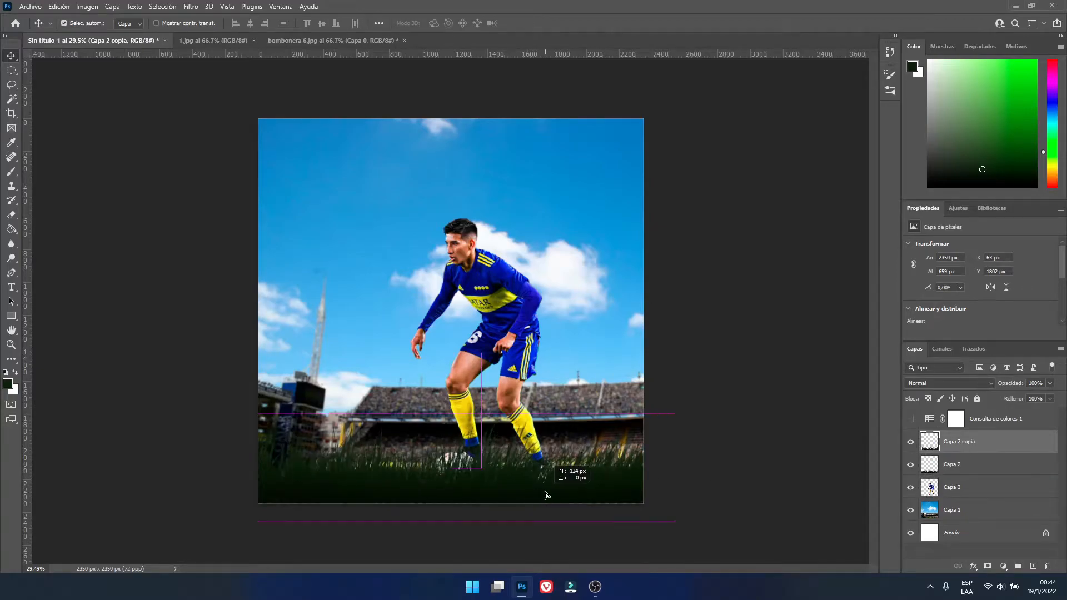
right_click(963, 443)
left_click(827, 431)
Try adjusting the grass layer Capa 2 with the Camera Raw filter, and undo the last result
left_click(191, 7)
left_click(191, 7)
scroll(494, 466, "up", 6)
left_click(193, 8)
left_click(220, 90)
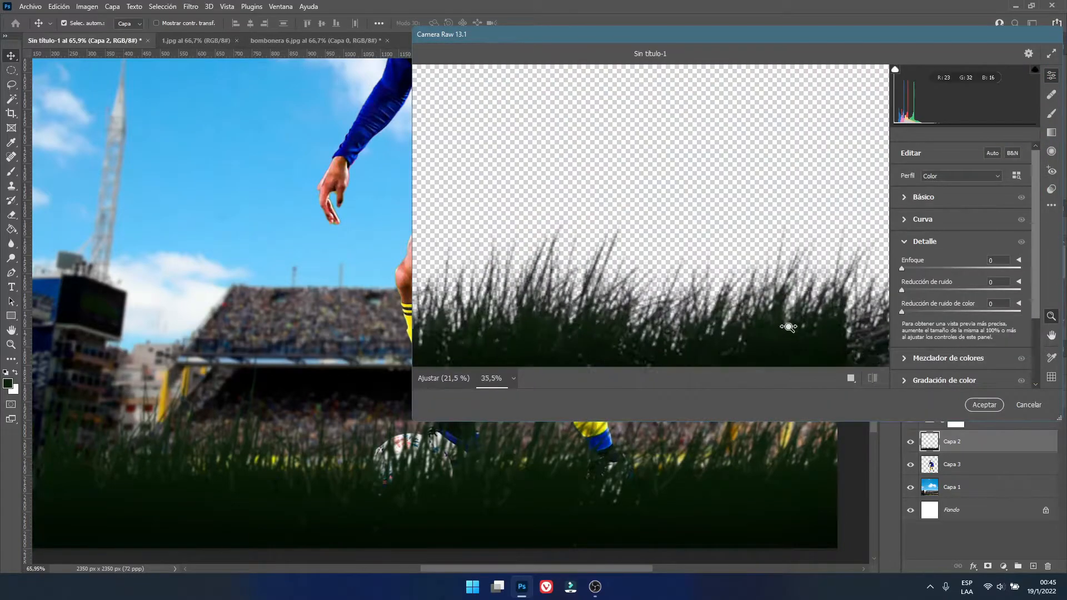
scroll(948, 290, "down", 1)
left_click_drag(961, 341, 1027, 329)
scroll(817, 207, "down", 2)
scroll(777, 292, "up", 3)
left_click_drag(960, 230, 968, 266)
key("Return")
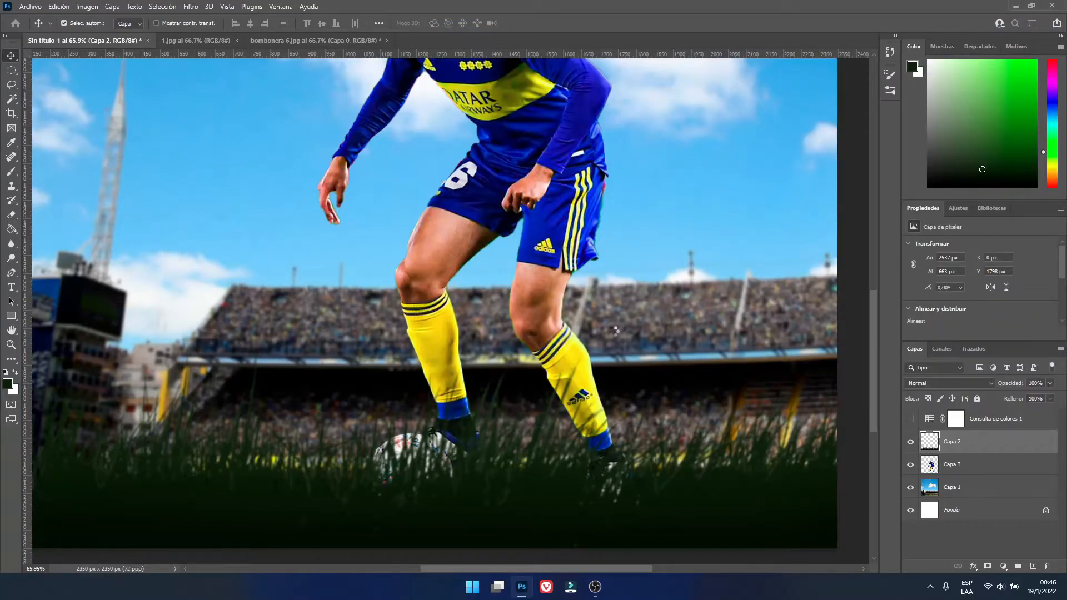
key("ctrl+z")
Try another Camera Raw pass on the grass layer with Textura and Claridad at +100, and undo it
left_click(190, 6)
left_click(208, 19)
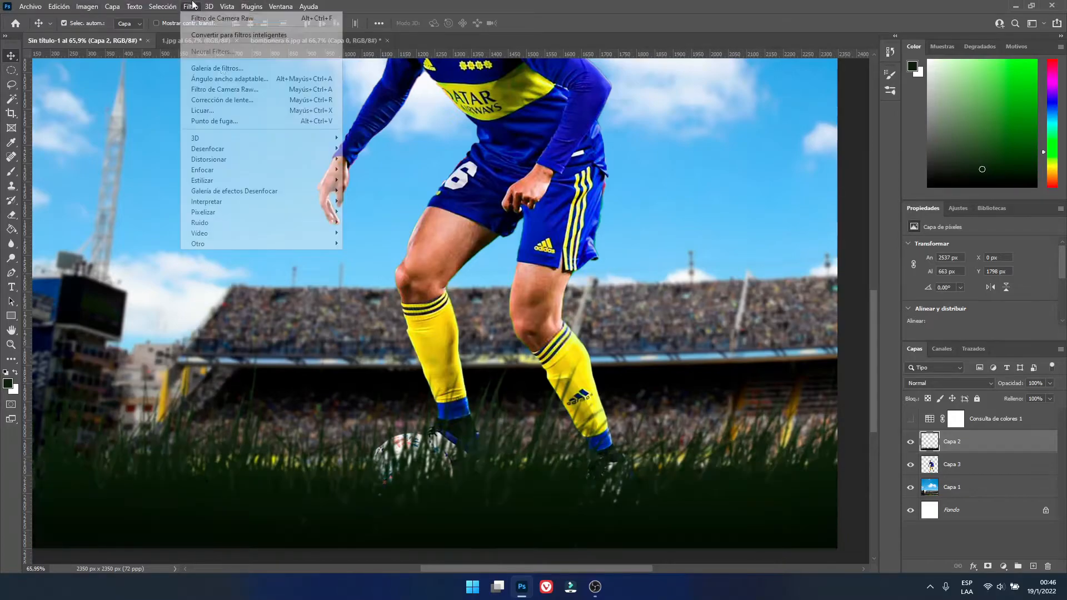
scroll(976, 328, "down", 1)
left_click(1020, 368)
left_click(1020, 385)
left_click(984, 406)
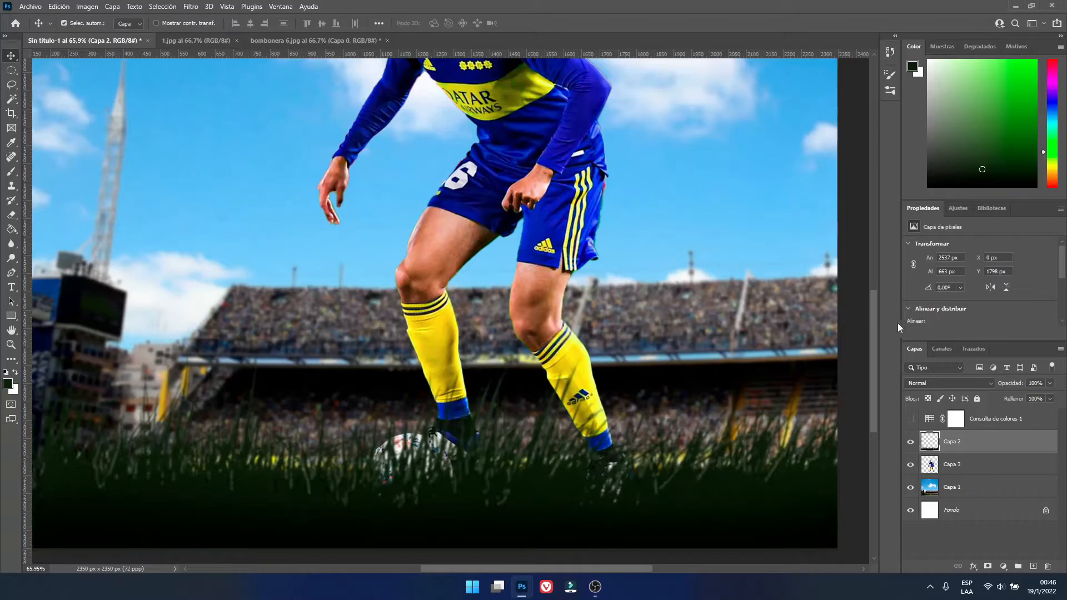
key("ctrl+j")
key("ctrl+z")
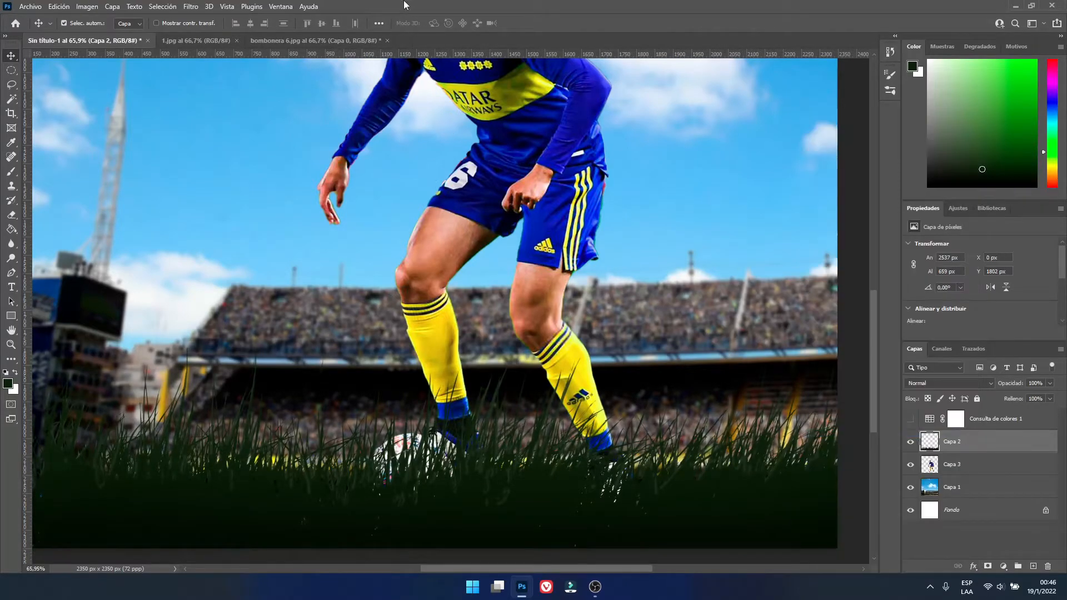
Open the grass layer Capa 2 in the Camera Raw filter and set Textura and Claridad to +100
left_click(190, 7)
left_click(229, 21)
left_click(190, 7)
left_click(253, 101)
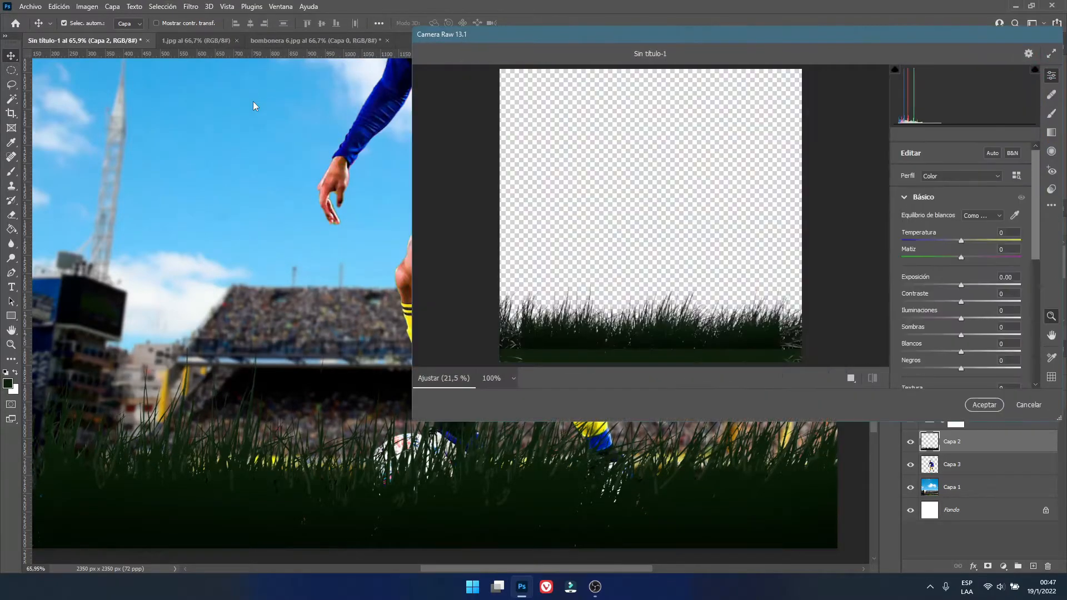
left_click(712, 295)
scroll(1019, 345, "down", 2)
left_click(1019, 344)
left_click(1020, 360)
Set the grass's Sombras, Blancos and Iluminaciones to -100 and Contraste to +100, and apply the Camera Raw filter
left_click_drag(961, 281, 901, 283)
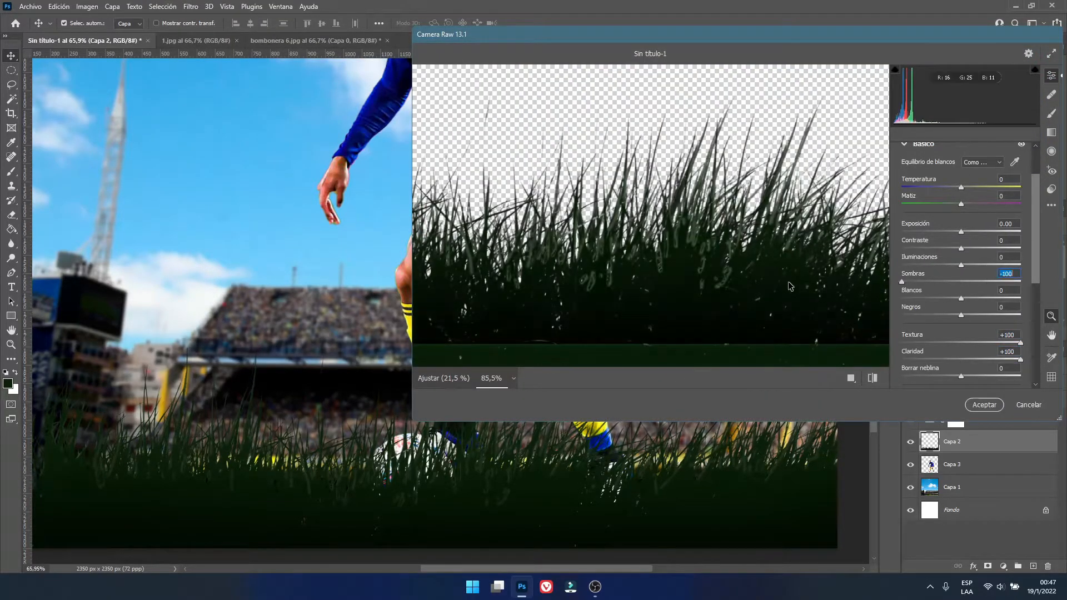
left_click_drag(961, 298, 897, 304)
left_click_drag(961, 265, 885, 267)
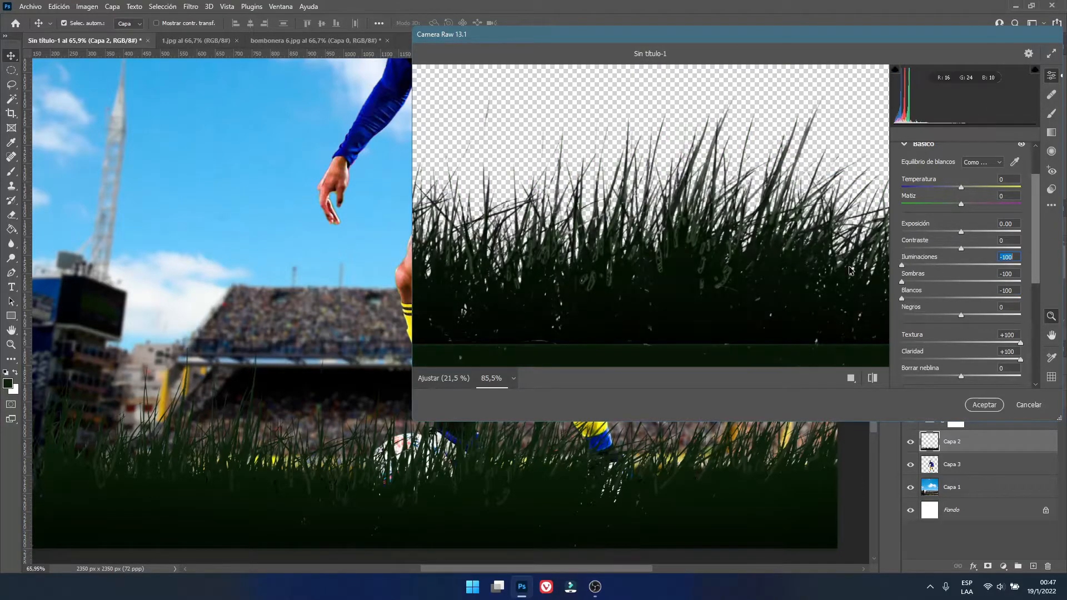
left_click_drag(961, 249, 1066, 252)
left_click(984, 405)
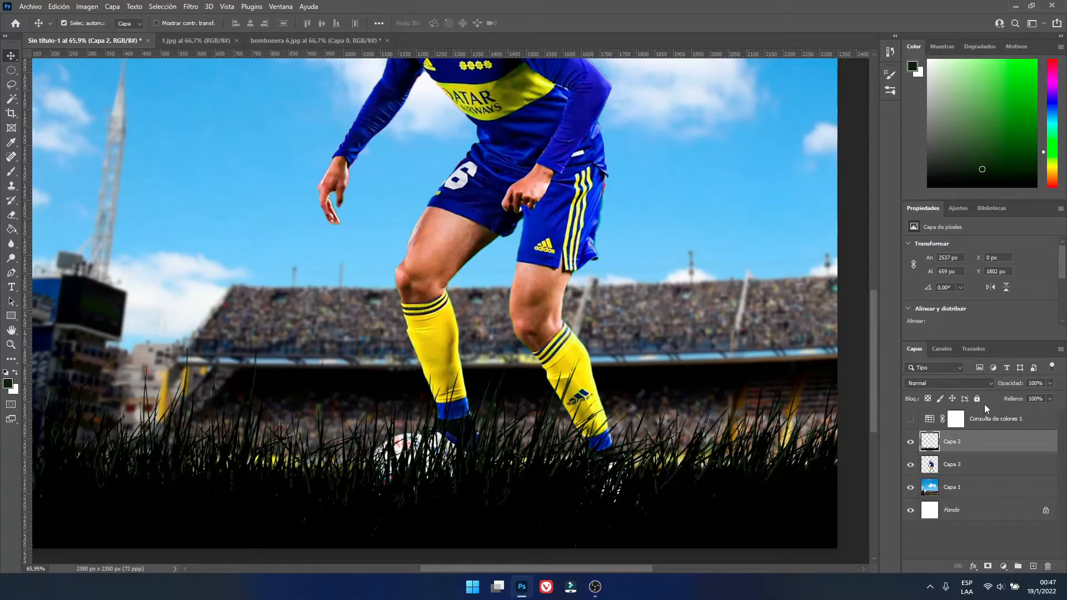
Soften the grass layer Capa 2 slightly with a small-radius blur filter
scroll(817, 230, "down", 4)
left_click(1051, 384)
left_click(190, 6)
mouse_move(328, 147)
left_click(446, 229)
left_click_drag(659, 320, 669, 318)
left_click(816, 172)
scroll(612, 415, "down", 2)
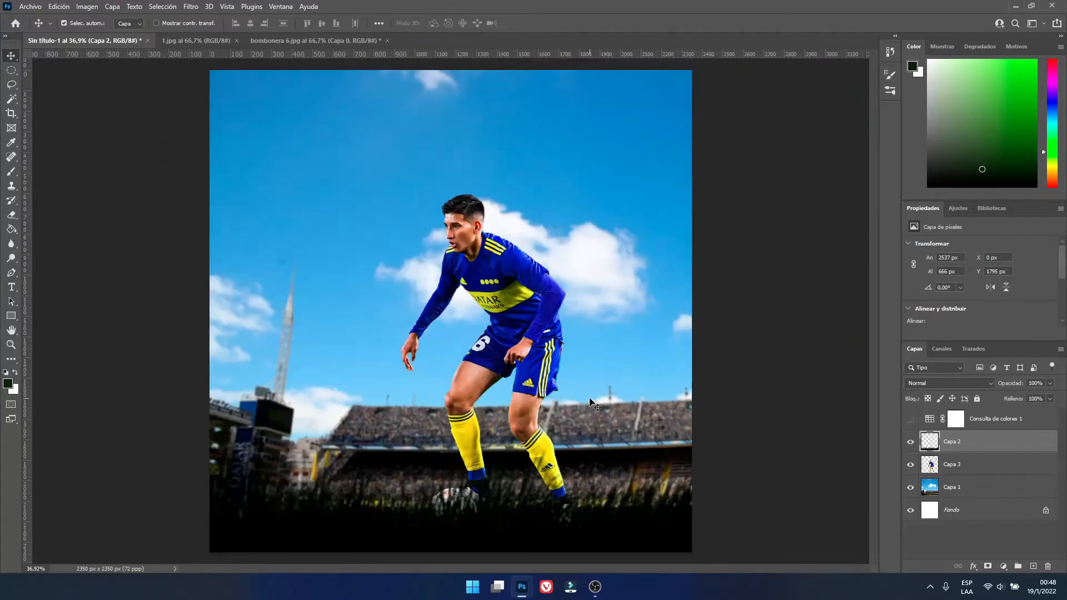
Preview the composite with the Consulta de colores 1 adjustment layer shown, and hide it again
scroll(611, 389, "up", 3)
left_click(911, 419)
scroll(806, 416, "down", 3)
left_click(911, 419)
Scale the player layer Capa 3 down to about 817 × 1558 px, keeping the feet in the grass
left_click(953, 471)
key("ctrl+t")
left_click_drag(489, 194, 489, 214)
left_click(607, 24)
Open the player layer in the Camera Raw filter and strengthen his definition with the basic adjustments
left_click(191, 6)
left_click(223, 88)
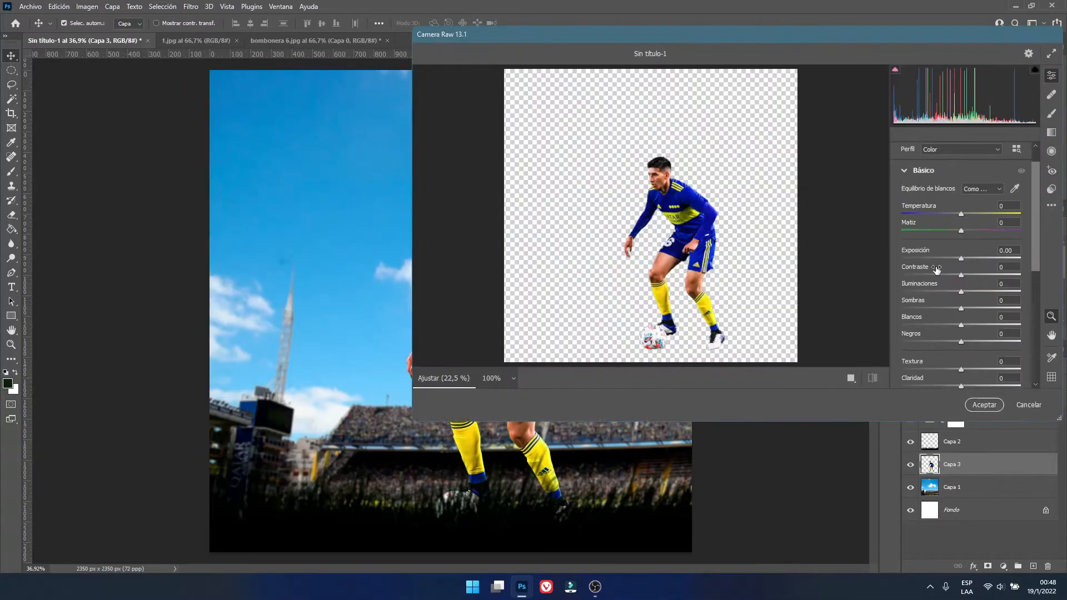
left_click_drag(674, 239, 698, 230)
left_click_drag(961, 249, 988, 265)
left_click(903, 146)
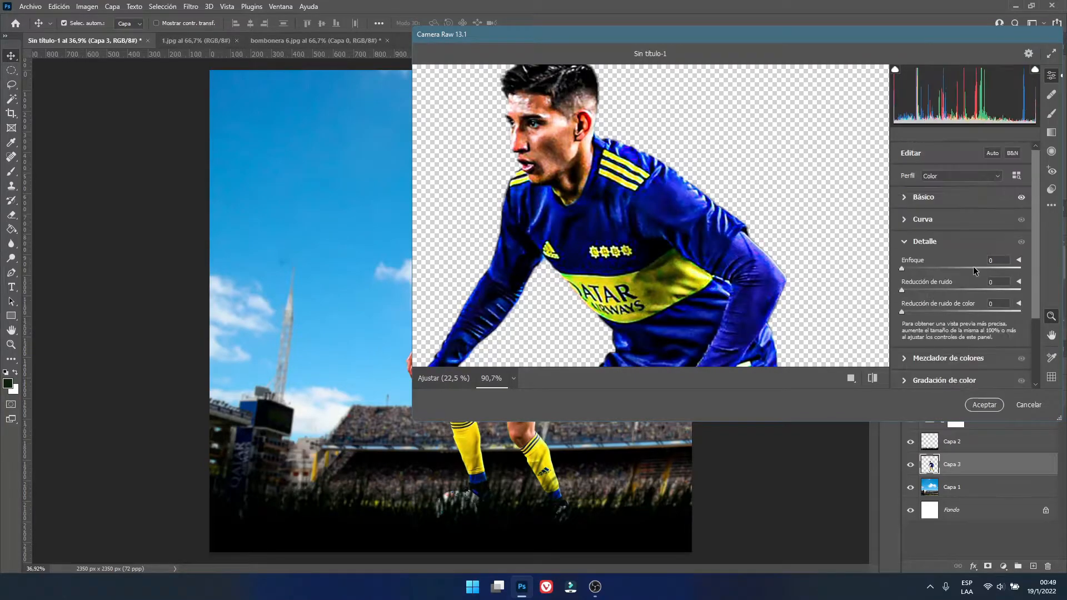
Set the player's Verdes and Púrpuras hues to -100 in the Camera Raw colour mixer and apply the filter
left_click(904, 215)
left_click(904, 264)
scroll(928, 278, "down", 5)
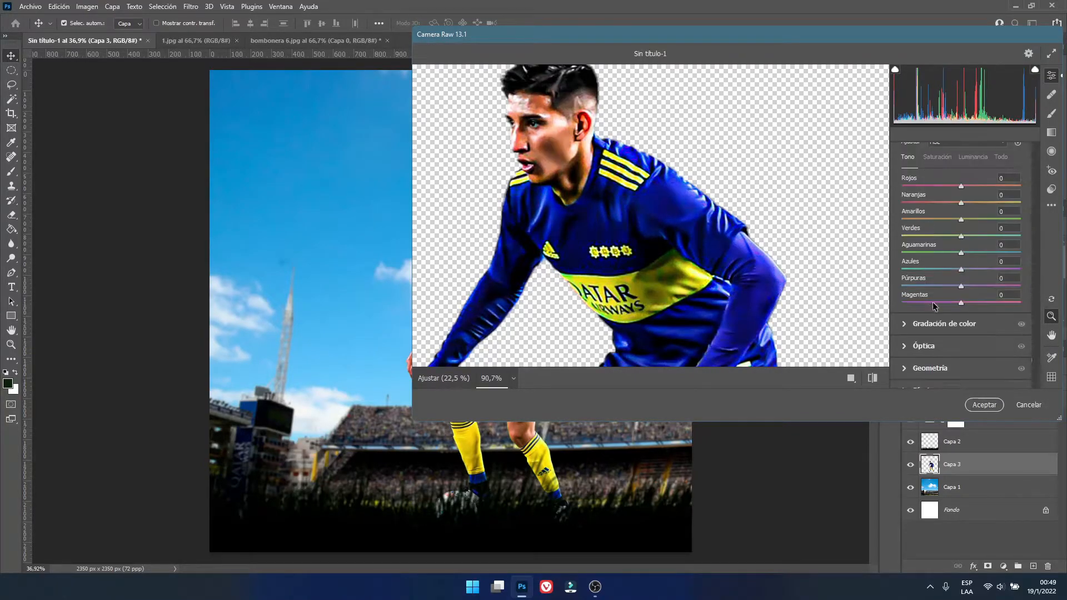
left_click_drag(961, 287, 901, 286)
left_click_drag(961, 236, 901, 236)
left_click(984, 405)
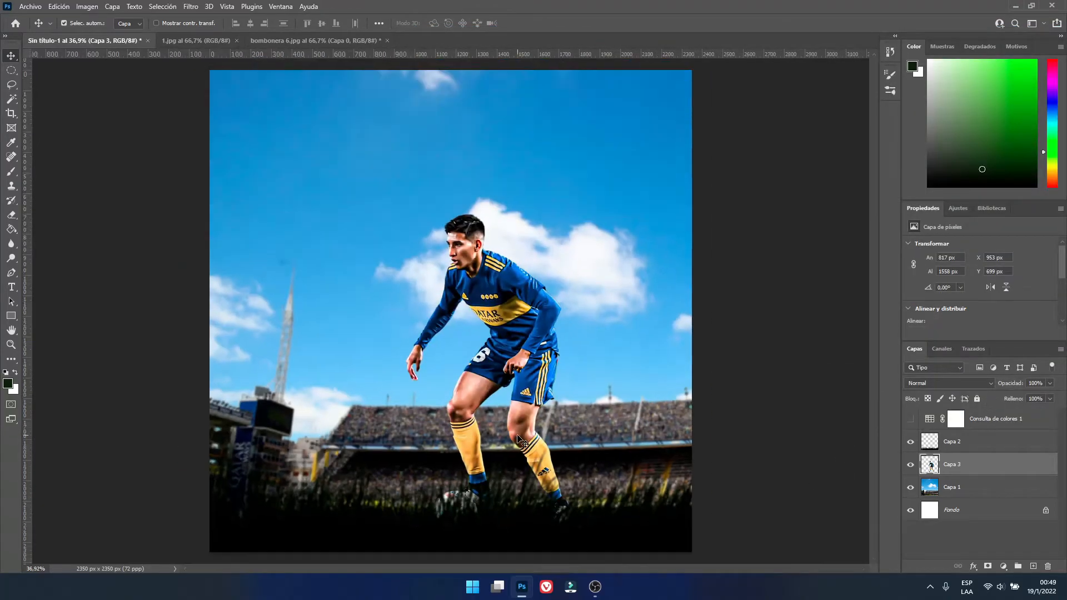
Try recolouring the stadium background Capa 1 purple with a 1129 px colour replacement brush
scroll(518, 437, "up", 4)
scroll(529, 436, "down", 3)
left_click(712, 237)
right_click(11, 171)
left_click(72, 192)
left_click(69, 21)
left_click_drag(117, 53, 114, 54)
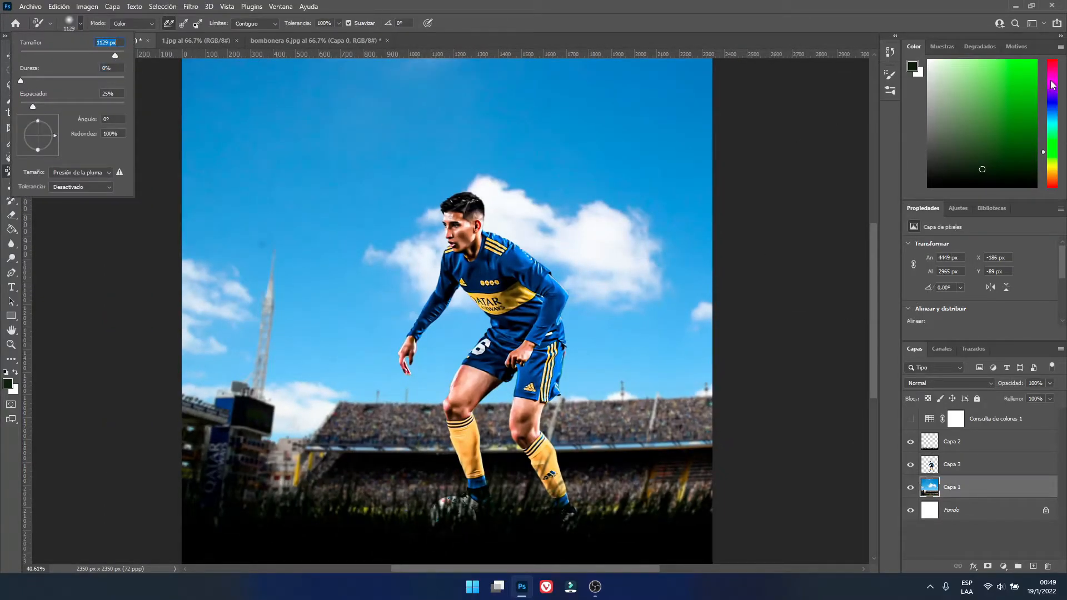
left_click(1050, 82)
left_click(1015, 86)
mouse_move(710, 76)
left_mouse_down()
mouse_move(579, 150)
mouse_move(167, 227)
mouse_move(682, 235)
mouse_move(665, 288)
mouse_move(678, 310)
mouse_move(226, 305)
mouse_move(307, 361)
mouse_move(337, 461)
left_mouse_up()
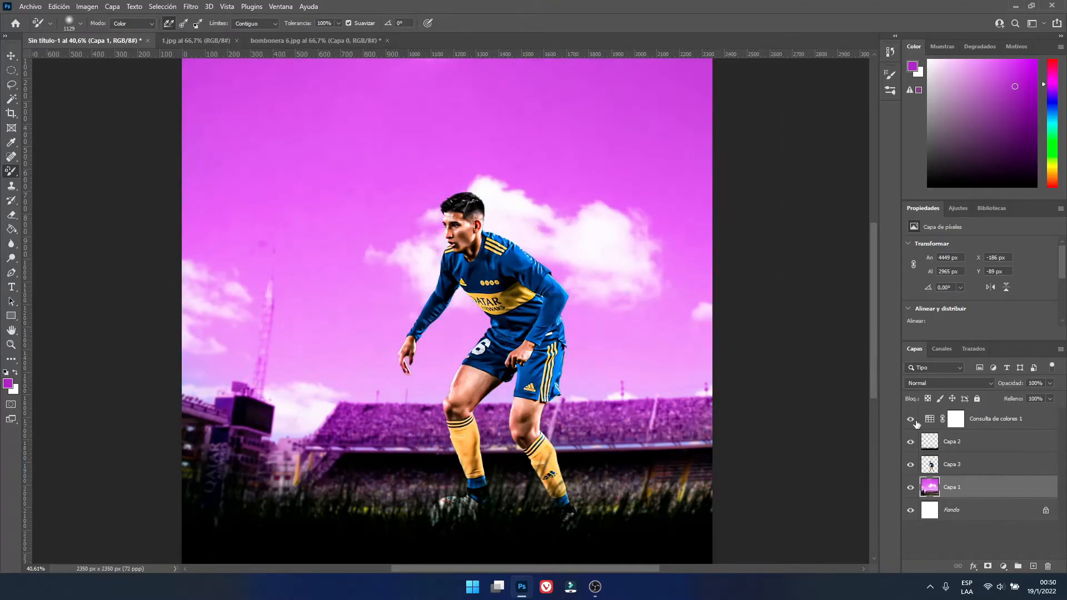
Try painting the lower sky and stands orange with the colour lookup shown, and undo all recolouring of Capa 1
left_click(911, 418)
mouse_move(224, 355)
left_mouse_down()
mouse_move(236, 278)
mouse_move(81, 36)
mouse_move(99, 47)
left_mouse_up()
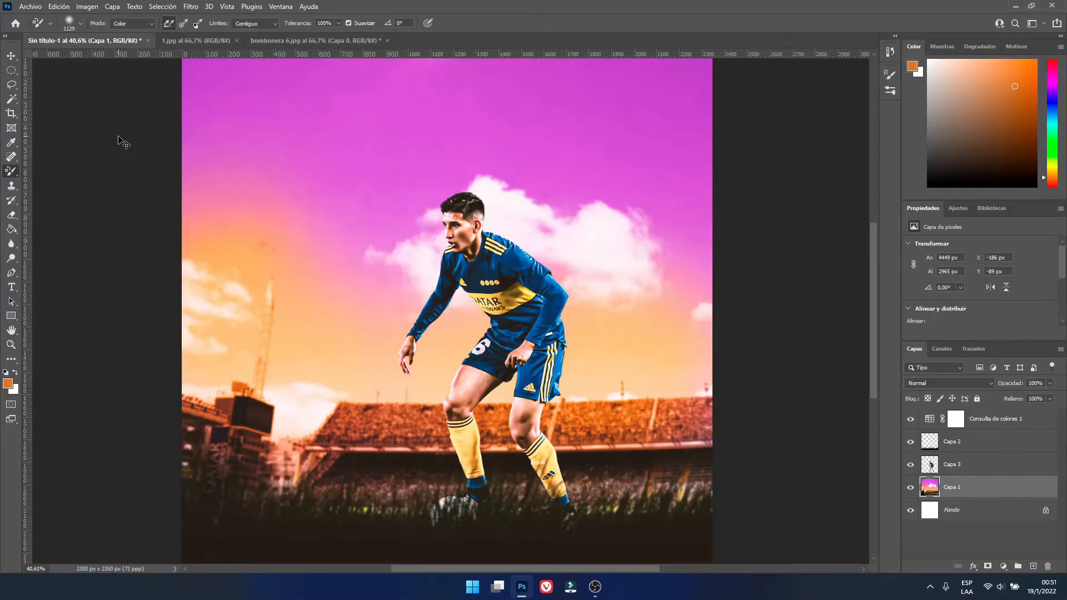
key("ctrl+z")
key("ctrl+z")
key("ctrl+z")
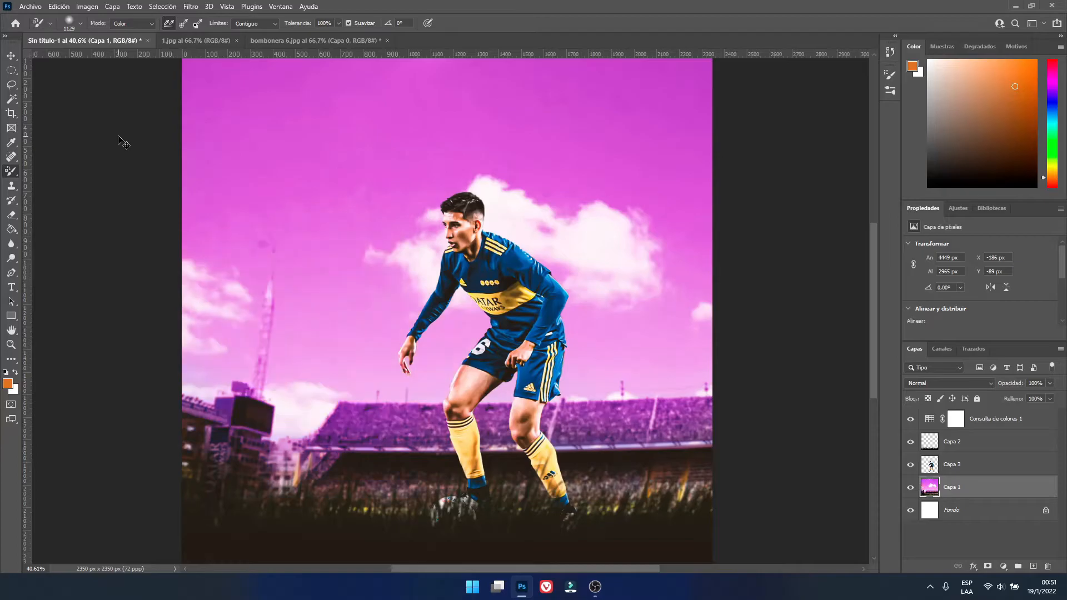
key("ctrl+z")
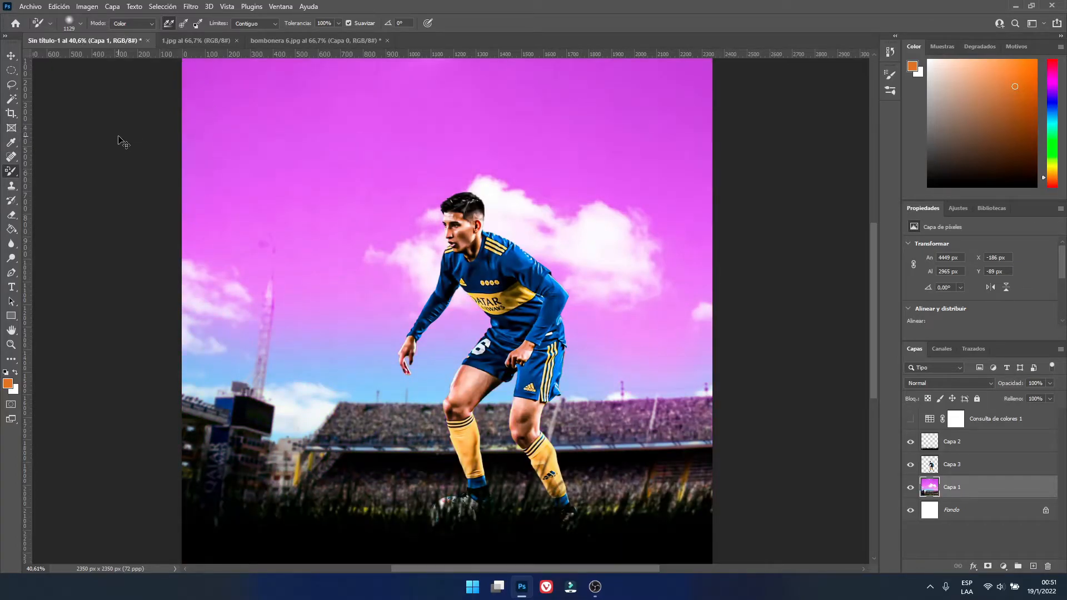
key("ctrl+z")
key("ctrl+z")
Add a Hue/Saturation adjustment layer directly above the stadium layer Capa 1
left_click(958, 209)
left_click(938, 249)
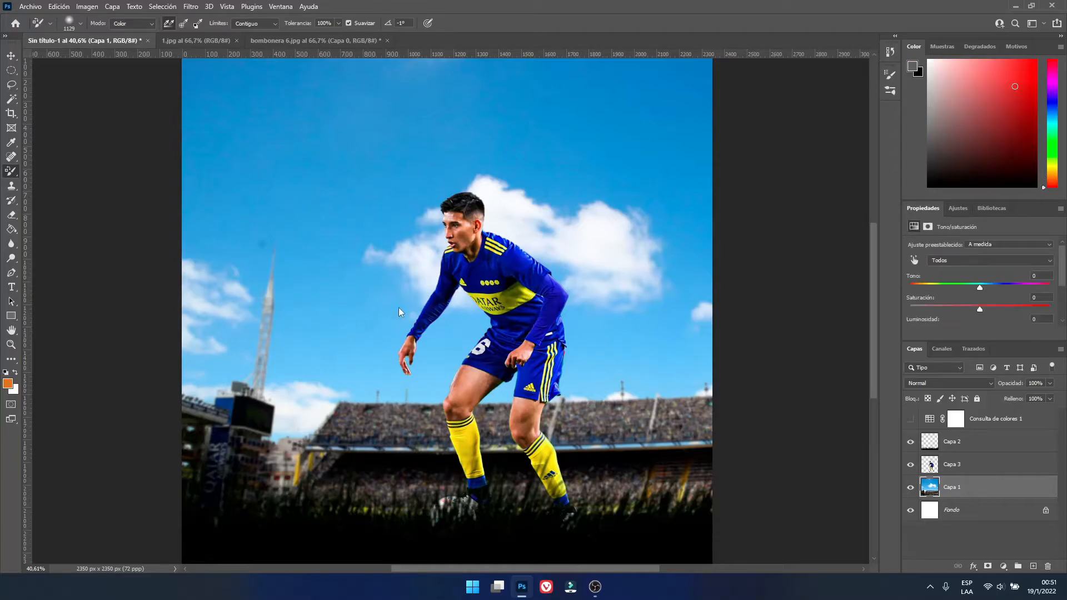
Reapply the last Camera Raw filter to the player layer Capa 3
left_click(11, 57)
scroll(117, 161, "down", 1)
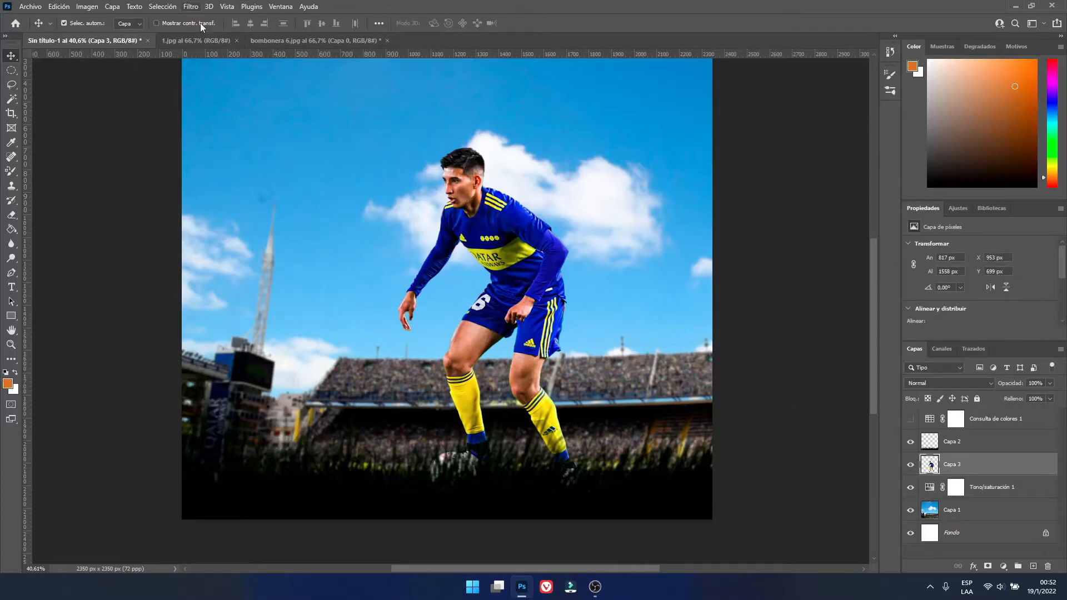
left_click(191, 7)
left_click(266, 36)
Colorize the Tono/saturación 1 layer with Tono 27 and Saturación 53, and choose a 2539 px brush with 0% hardness
left_click(984, 488)
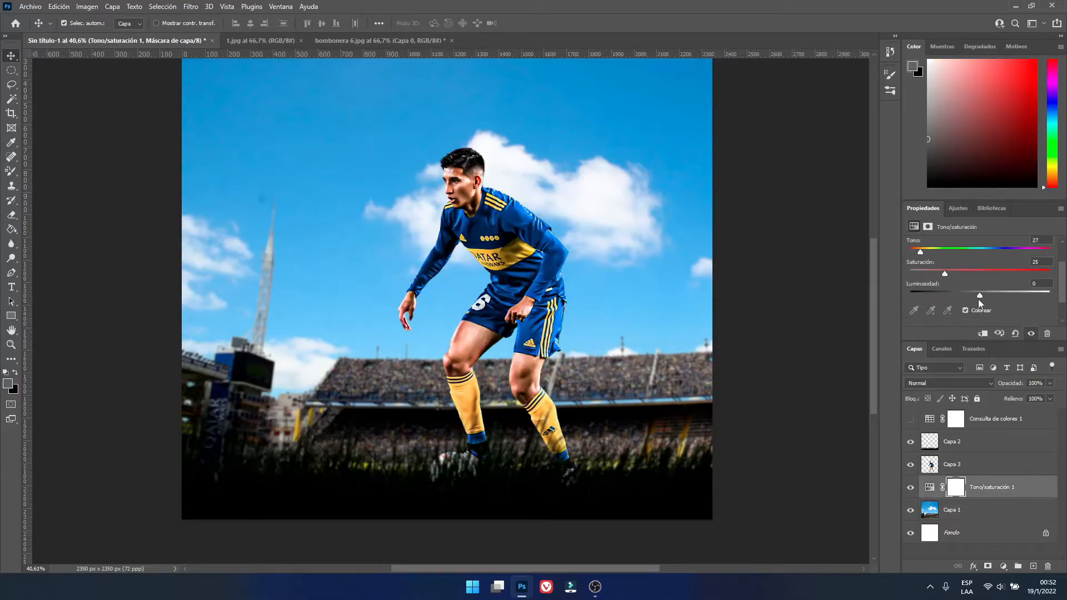
right_click(13, 317)
right_click(14, 171)
left_click(47, 171)
left_click(81, 23)
left_click(129, 58)
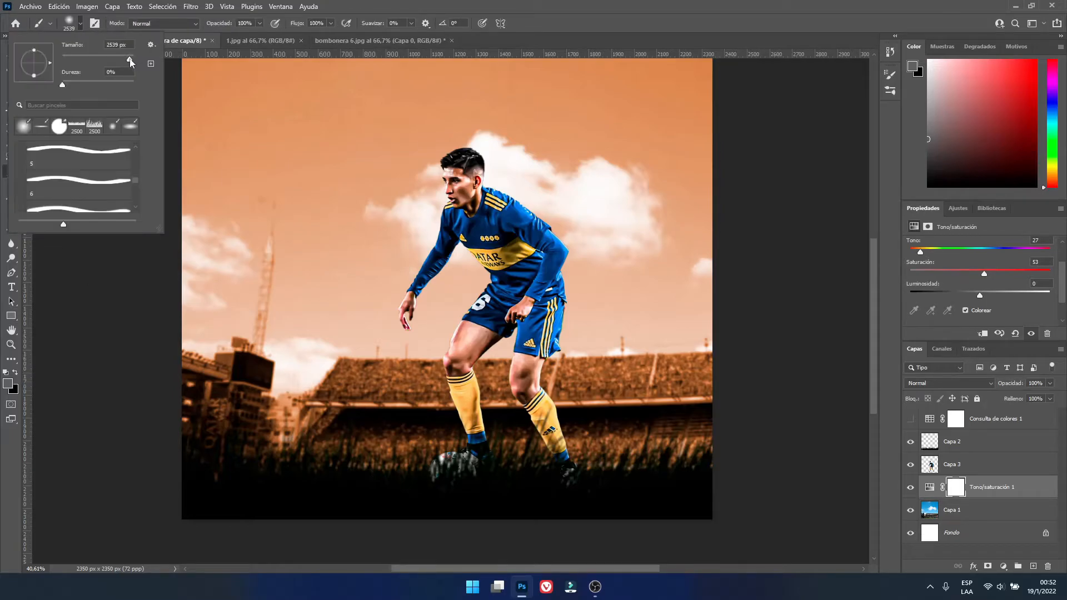
Paint black on the Tono/saturación 1 mask over the upper sky to remove the orange tint there
left_click(1008, 56)
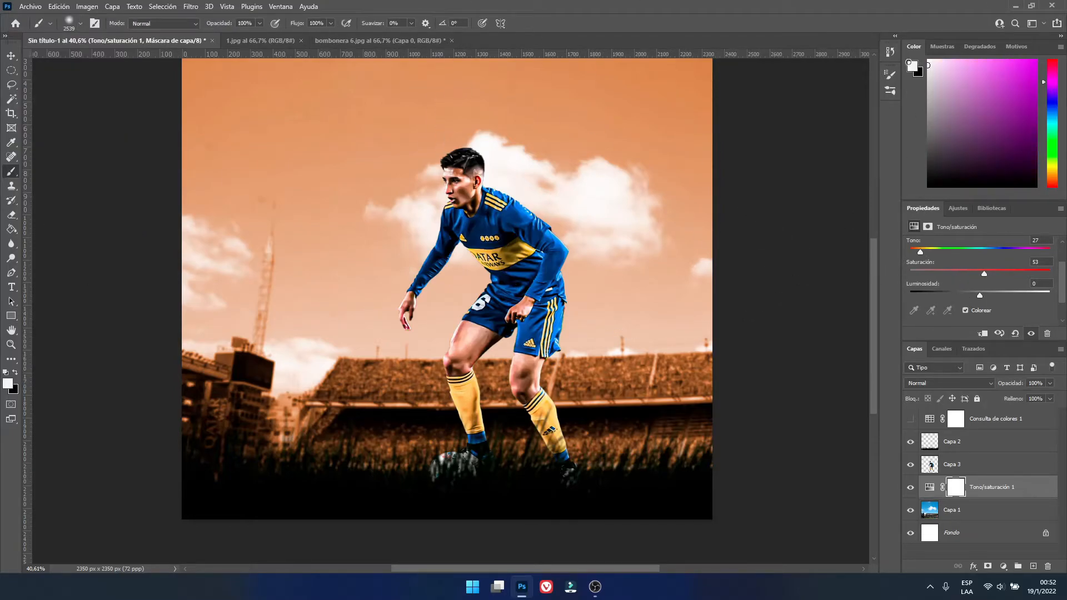
left_click_drag(981, 150, 911, 193)
left_click(787, 69)
scroll(593, 60, "down", 2)
left_click_drag(520, 105, 399, 120)
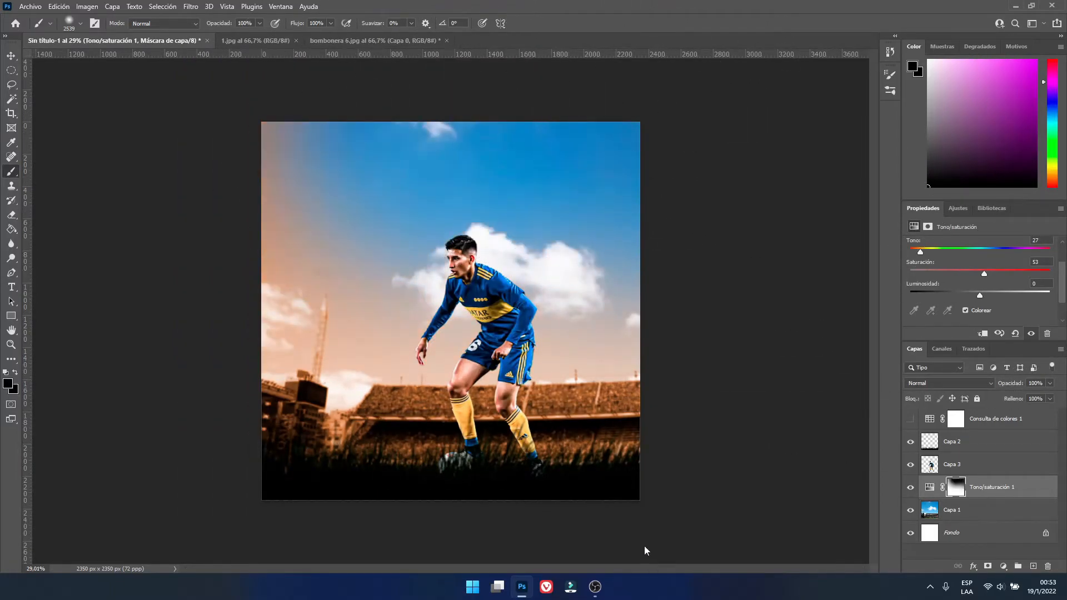
mouse_move(511, 550)
left_mouse_down()
mouse_move(298, 524)
mouse_move(195, 533)
left_mouse_up()
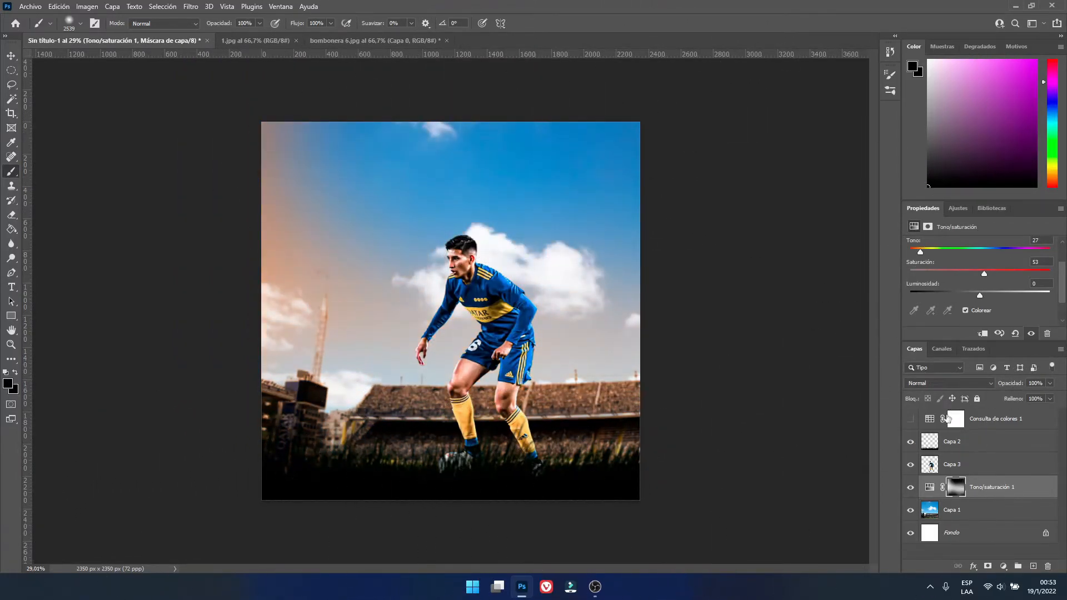
scroll(661, 523, "down", 1)
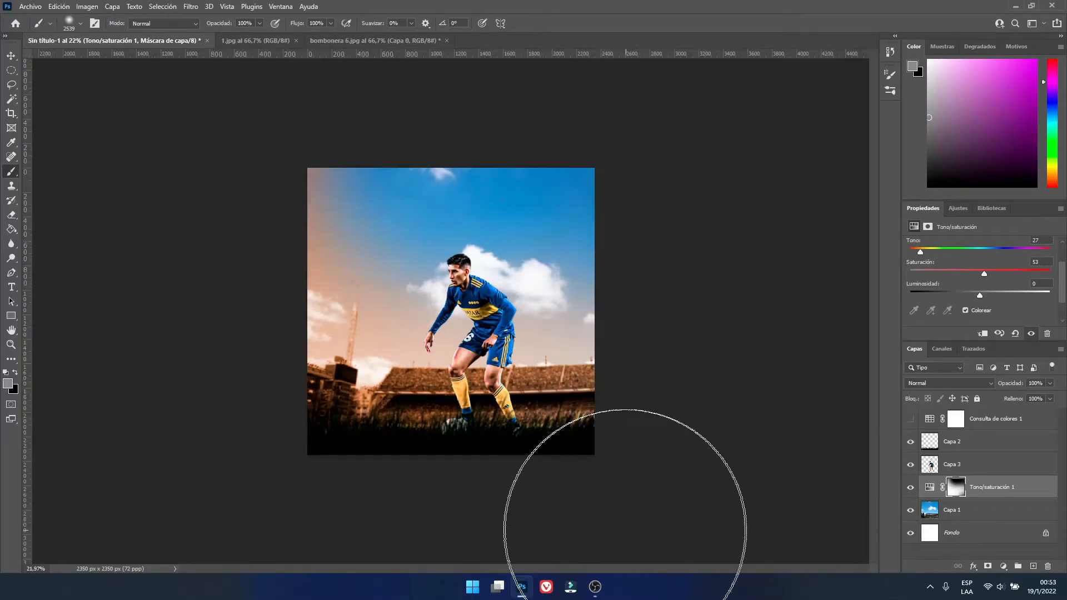
Add a second Hue/Saturation layer colorized with Tono 288 and Saturación 25, and fill its mask with black
left_click(957, 208)
left_click(929, 248)
scroll(968, 297, "down", 3)
left_click(966, 294)
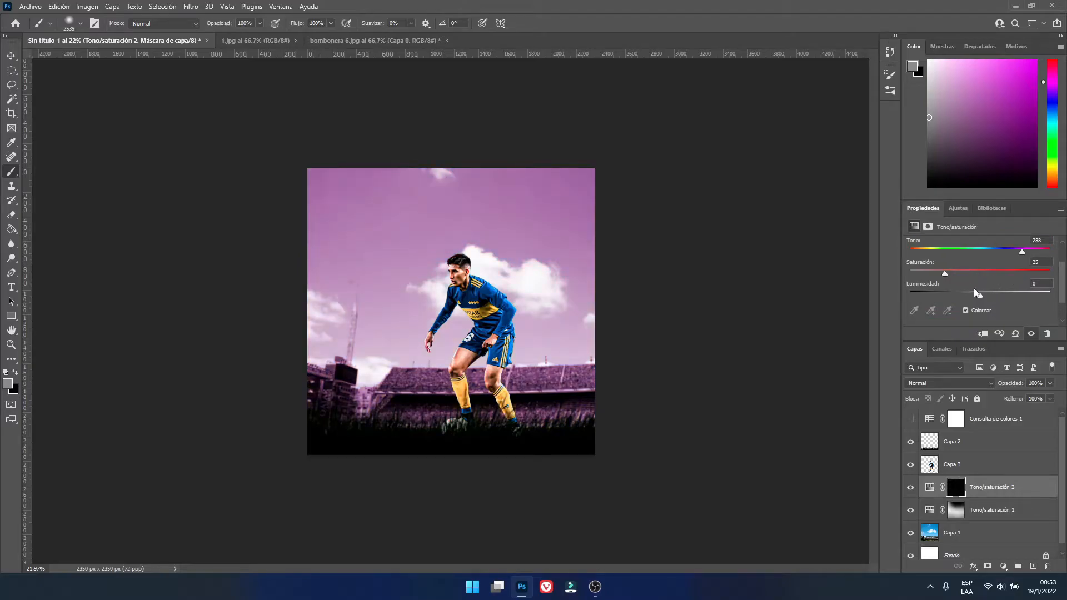
Reveal the purple tint over the upper sky by painting the Tono/saturación 2 mask, and move that layer below Tono/saturación 1
left_click_drag(408, 168, 716, 181)
left_click(932, 82)
left_click_drag(1004, 488, 1000, 518)
left_click_drag(448, 152, 603, 264)
left_click(927, 60)
mouse_move(626, 214)
left_mouse_down()
mouse_move(580, 284)
mouse_move(334, 230)
left_mouse_up()
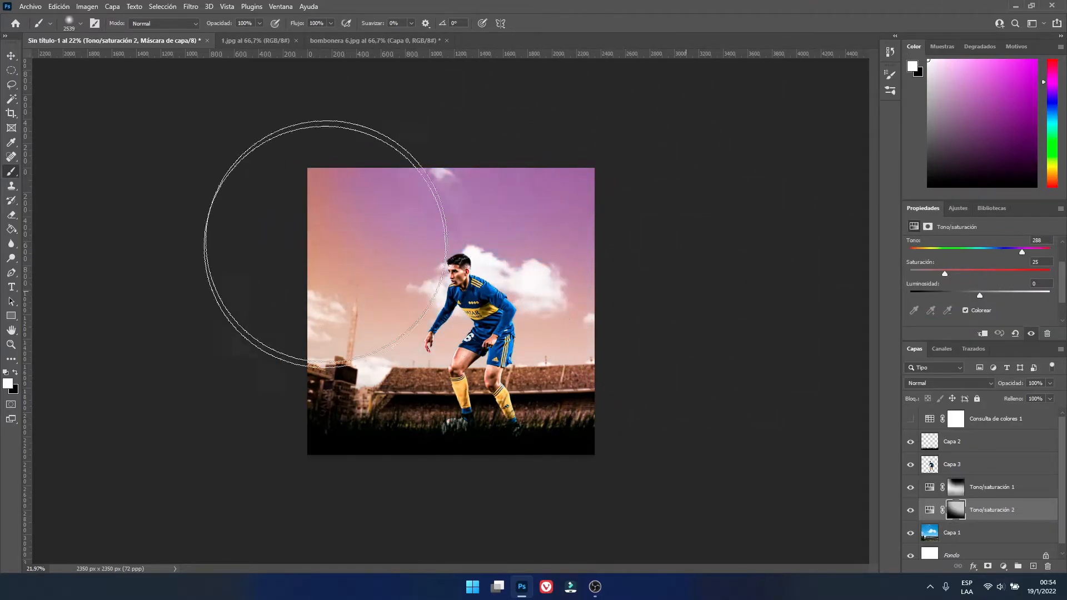
Extend the orange tint over the left and central sky by painting white on the Tono/saturación 1 mask
left_click(11, 56)
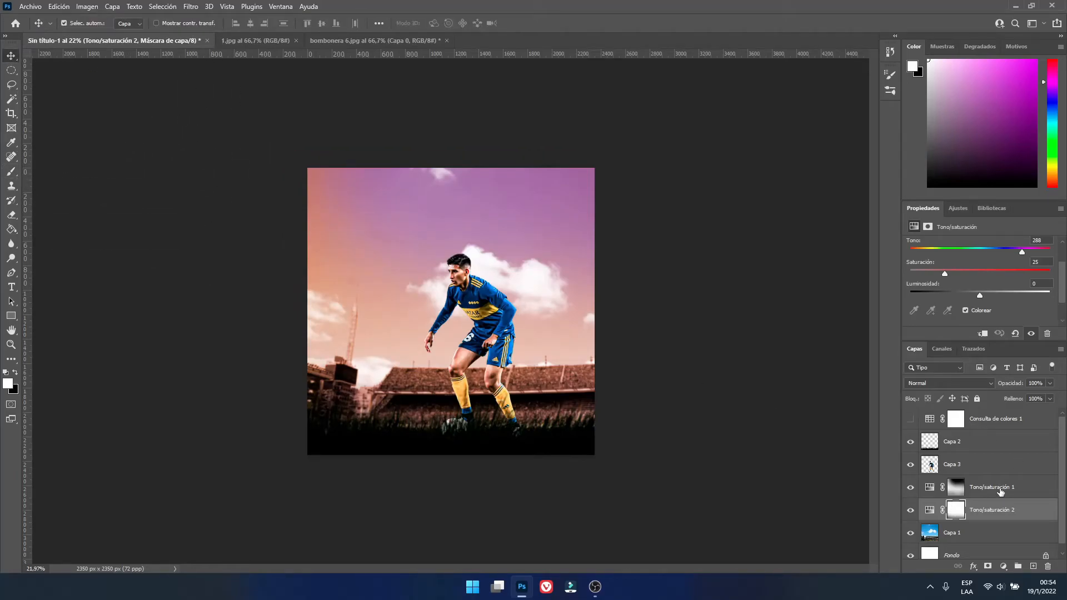
left_click(910, 419)
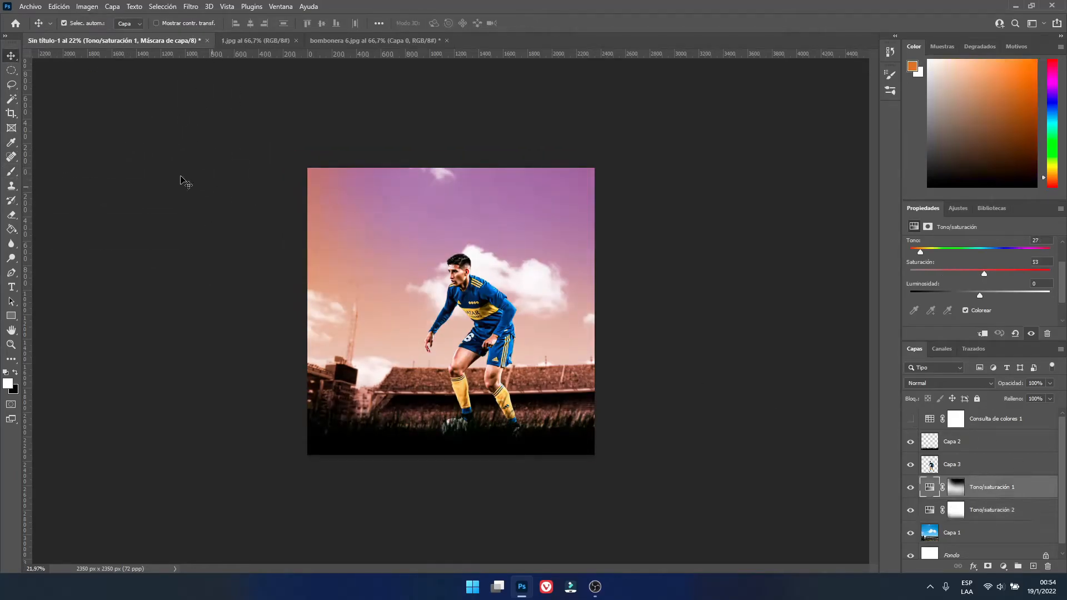
key("b")
left_click(956, 488)
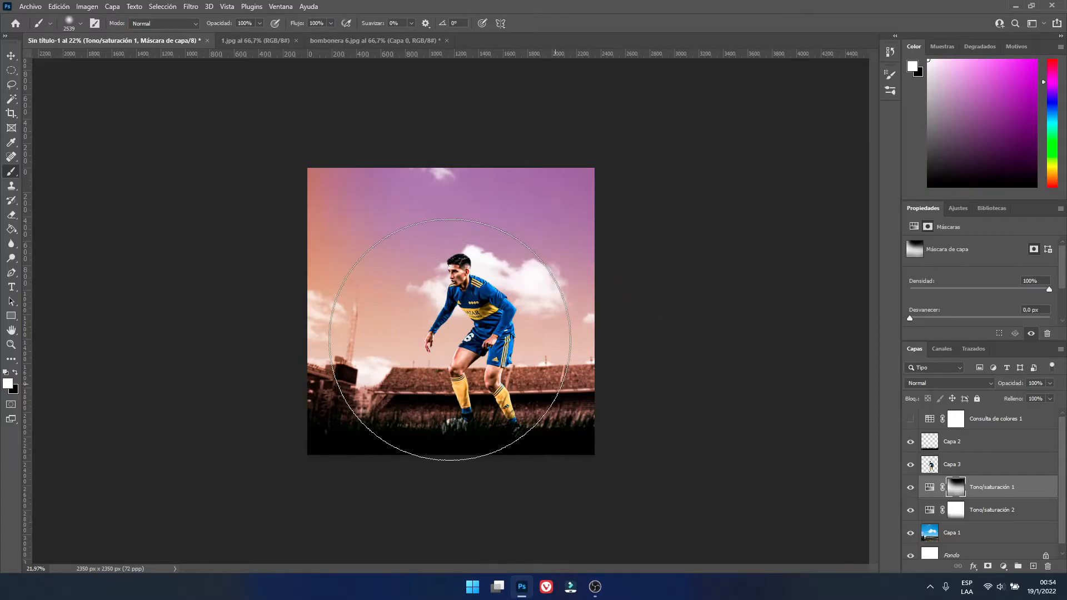
mouse_move(386, 303)
left_mouse_down()
mouse_move(382, 238)
mouse_move(393, 428)
left_mouse_up()
left_click(923, 112)
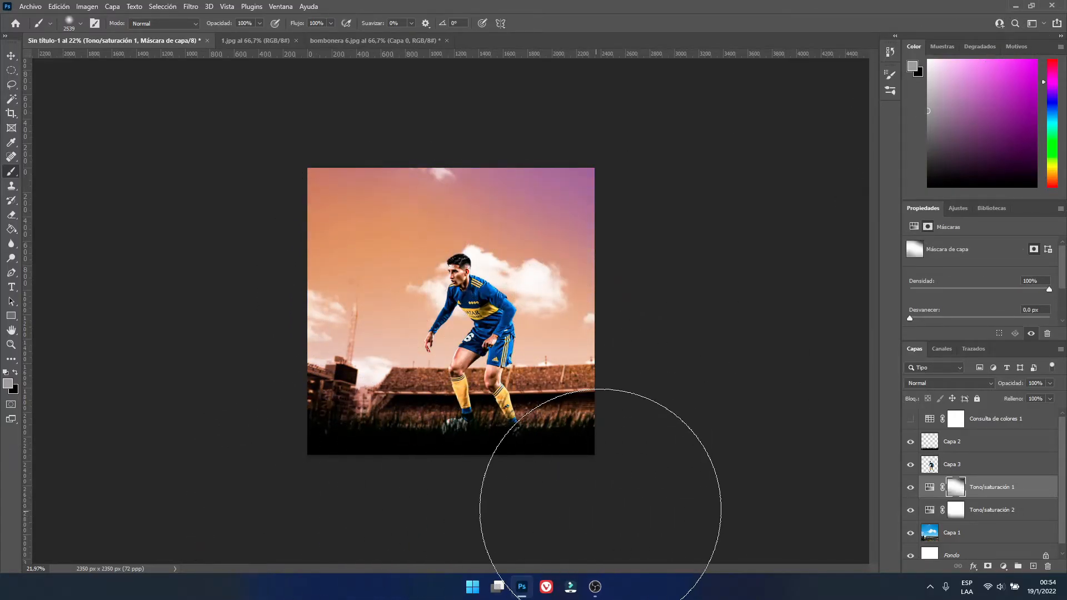
key("alt+bracketleft")
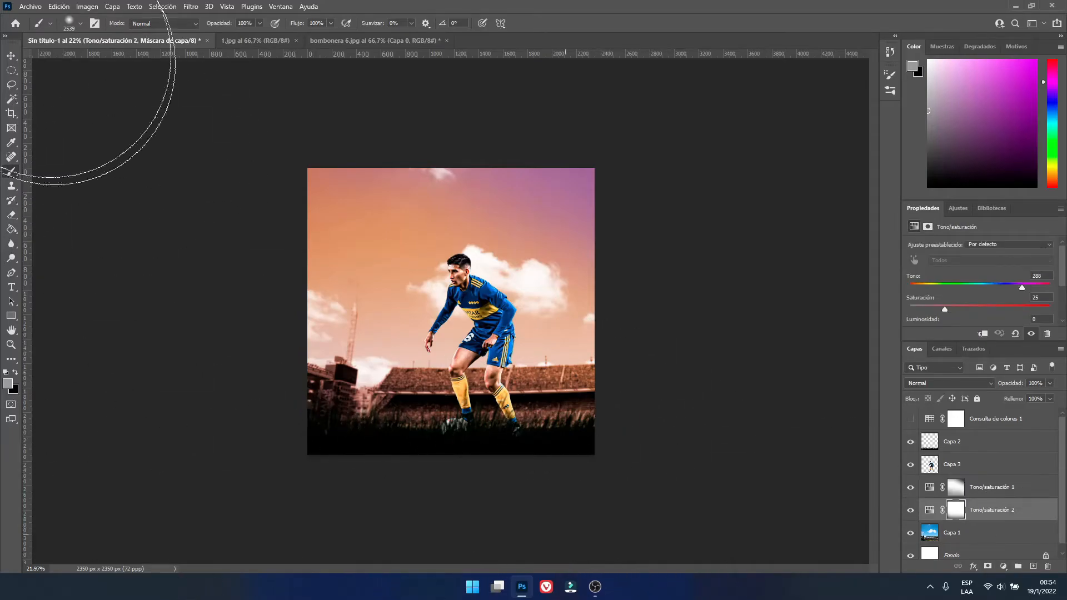
Add a Hue/Saturation layer with lowered Luminosidad directly above the player layer Capa 3, and invert its mask to black
key("v")
mouse_move(976, 464)
left_mouse_down()
mouse_move(982, 517)
mouse_move(978, 455)
left_mouse_up()
scroll(516, 353, "up", 7)
scroll(517, 353, "down", 1)
left_click(957, 210)
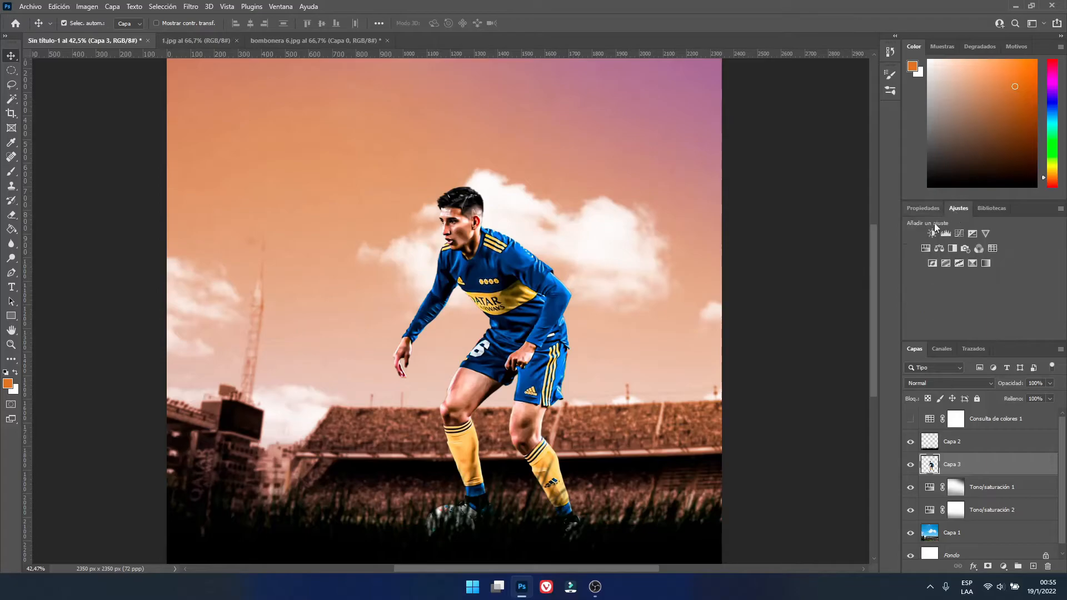
scroll(934, 244, "down", 5)
left_click(928, 249)
scroll(934, 292, "down", 1)
left_click_drag(979, 321, 944, 320)
key("ctrl+i")
Paint shadows onto the player through the darkening layer's mask with a 138 px brush, and merge that layer into Capa 3
key("b")
left_click(80, 23)
left_click_drag(142, 60, 104, 60)
mouse_move(439, 490)
left_mouse_down()
mouse_move(462, 468)
mouse_move(444, 311)
mouse_move(571, 479)
mouse_move(578, 192)
mouse_move(460, 157)
mouse_move(545, 225)
left_mouse_up()
left_click_drag(943, 322, 940, 322)
mouse_move(537, 451)
left_mouse_down()
mouse_move(513, 408)
mouse_move(511, 358)
mouse_move(484, 347)
mouse_move(486, 419)
mouse_move(461, 455)
mouse_move(443, 403)
mouse_move(483, 275)
mouse_move(460, 253)
mouse_move(405, 321)
mouse_move(405, 281)
mouse_move(433, 220)
left_mouse_up()
mouse_move(486, 158)
left_mouse_down()
mouse_move(569, 233)
mouse_move(572, 338)
mouse_move(550, 389)
mouse_move(590, 474)
left_mouse_up()
left_click(872, 432)
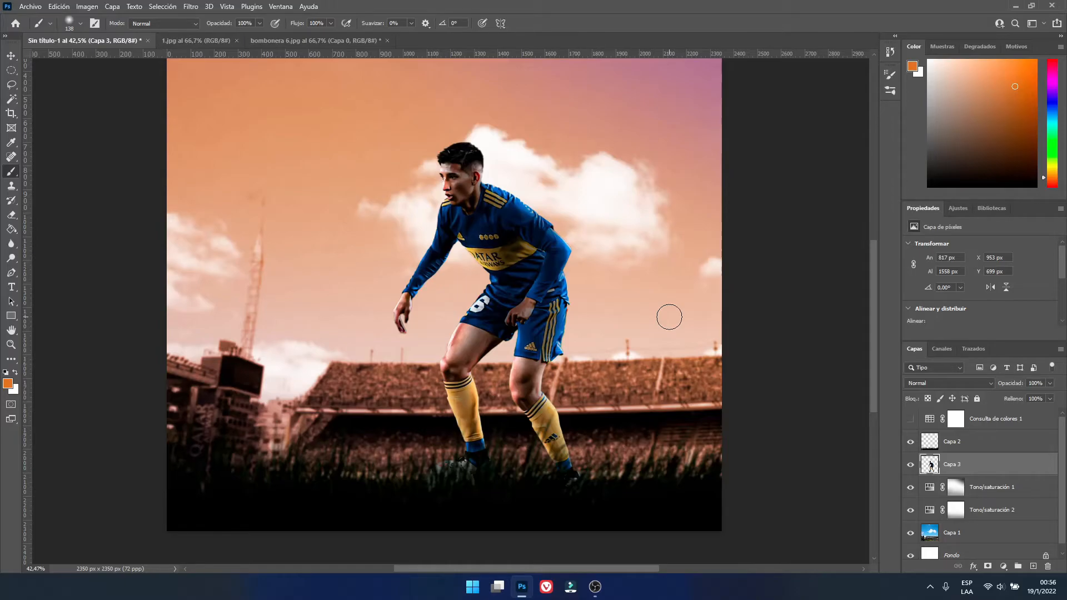
Colorize a Hue/Saturation layer above the player with Tono 27 and Saturación 56, and invert its mask for painting
key("ctrl+z")
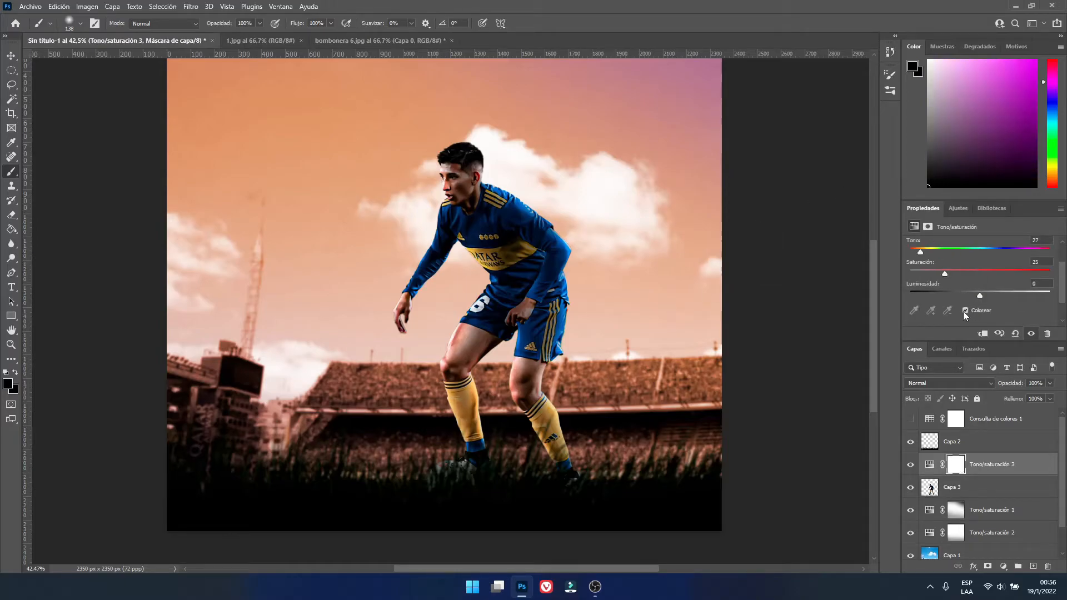
key("ctrl+i")
left_click_drag(548, 387, 557, 376)
Reveal orange rim light along the edges of the player's body by painting the Tono/saturación 3 mask with an 82 px white brush
scroll(555, 354, "up", 8)
left_click(80, 24)
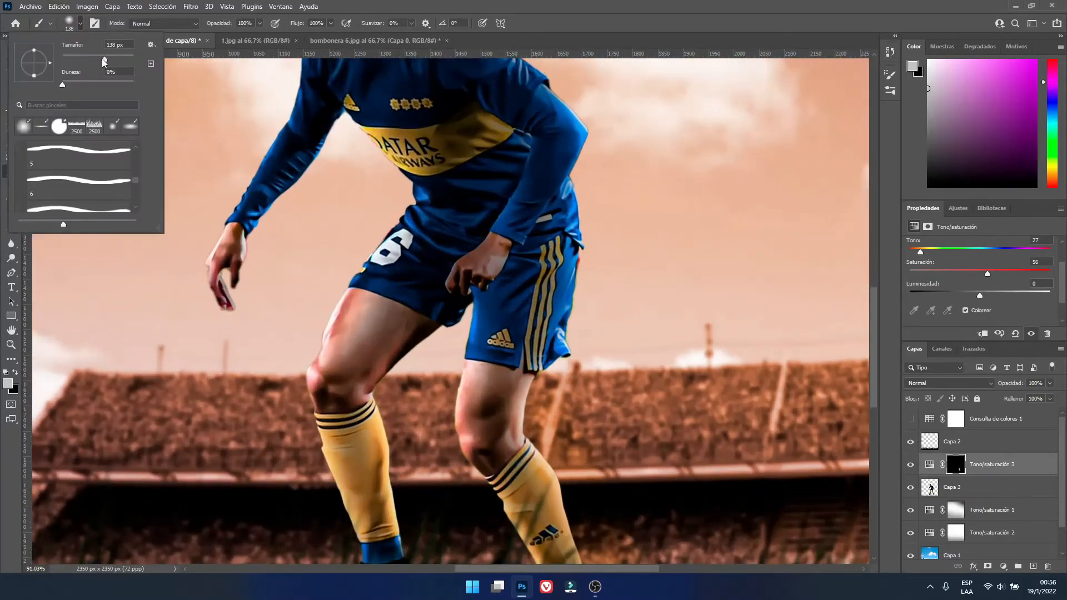
left_click(928, 61)
scroll(594, 480, "down", 3)
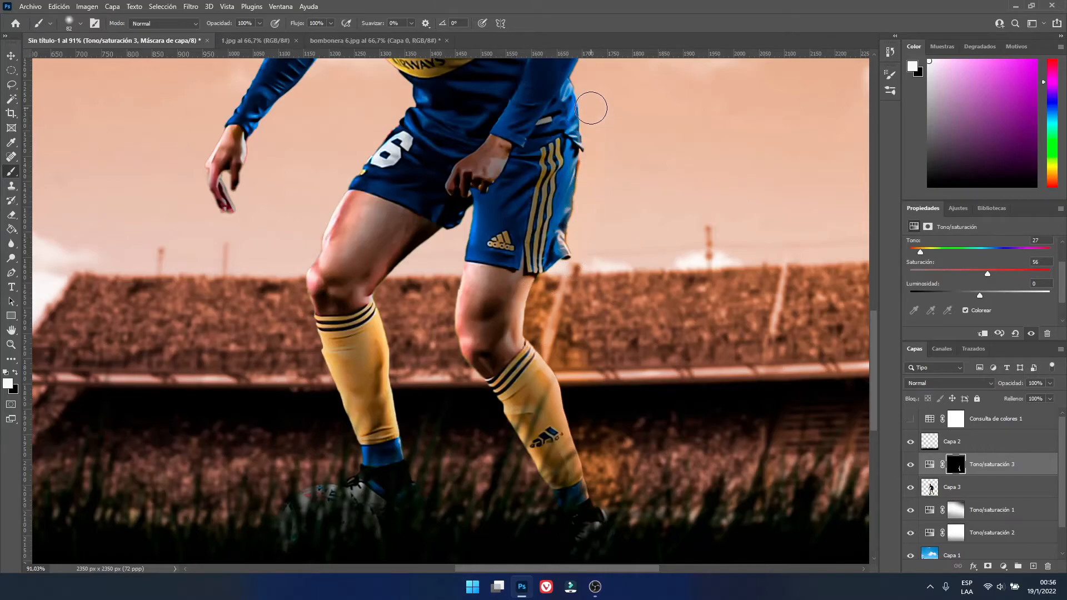
scroll(594, 97, "up", 2)
scroll(569, 62, "up", 2)
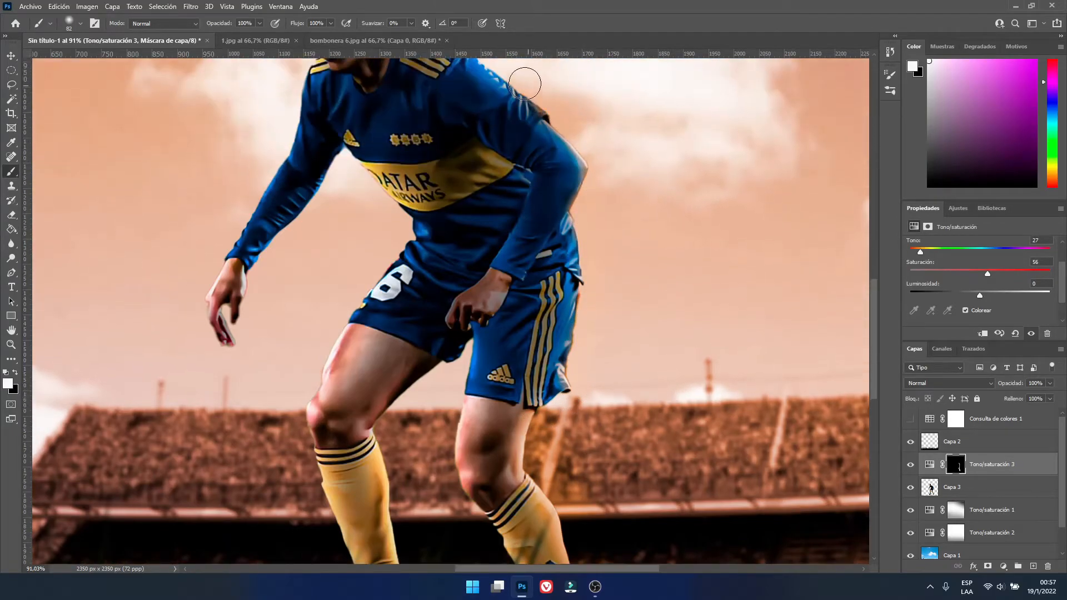
scroll(486, 61, "up", 2)
scroll(407, 84, "up", 2)
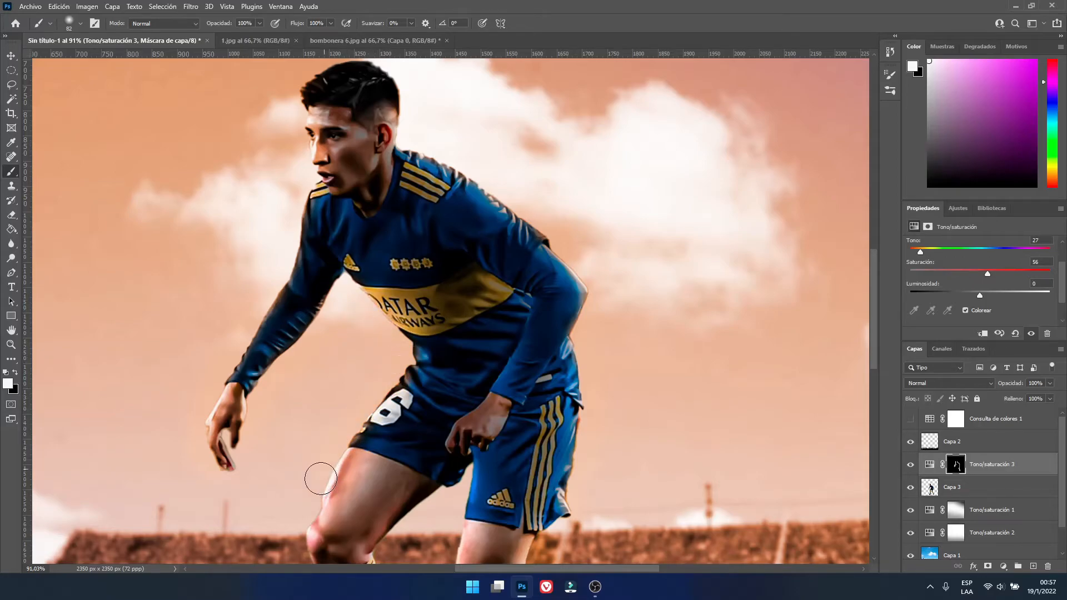
scroll(323, 472, "down", 8)
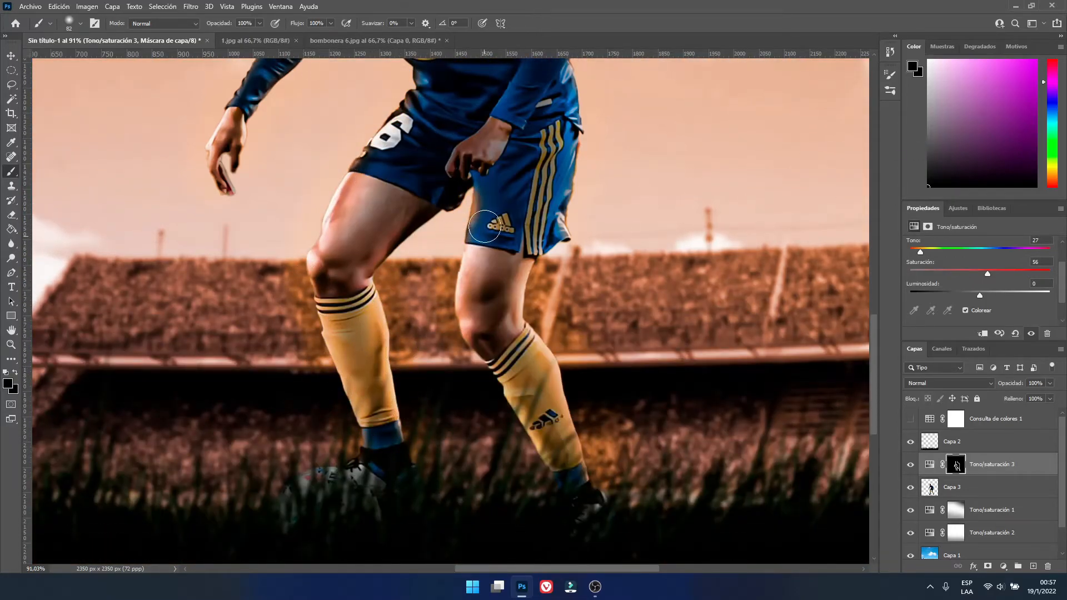
Merge the orange rim light layer Tono/saturación 3 down into the player layer Capa 3
right_click(995, 456)
right_click(1005, 463)
left_click(937, 321)
Add a Hue/Saturation layer above the player with Luminosidad -60, and invert its mask to black
left_click(957, 208)
left_click(926, 254)
scroll(936, 311, "down", 2)
scroll(936, 312, "down", 1)
left_click(938, 294)
key("ctrl+i")
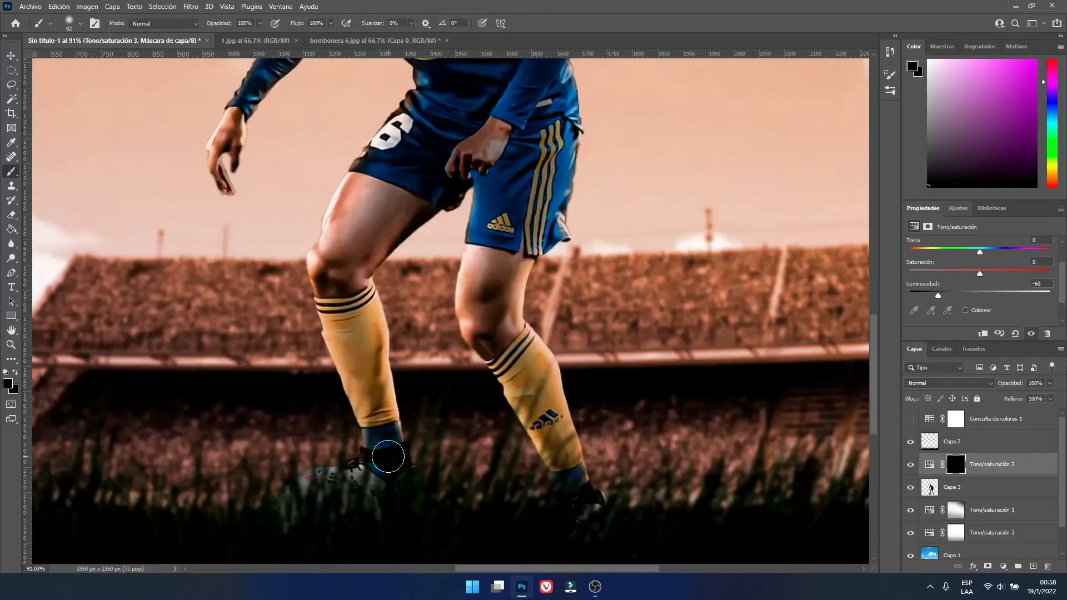
left_click_drag(383, 437, 356, 284)
left_click_drag(344, 338, 355, 420)
key("ctrl+z")
Darken the player's legs, torso and arms by painting white on the Tono/saturación 3 mask with a 231 px brush
left_click(80, 23)
left_click_drag(92, 55, 108, 56)
mouse_move(383, 439)
left_mouse_down()
mouse_move(402, 203)
mouse_move(622, 572)
mouse_move(307, 20)
mouse_move(356, 73)
left_mouse_up()
scroll(366, 167, "up", 2)
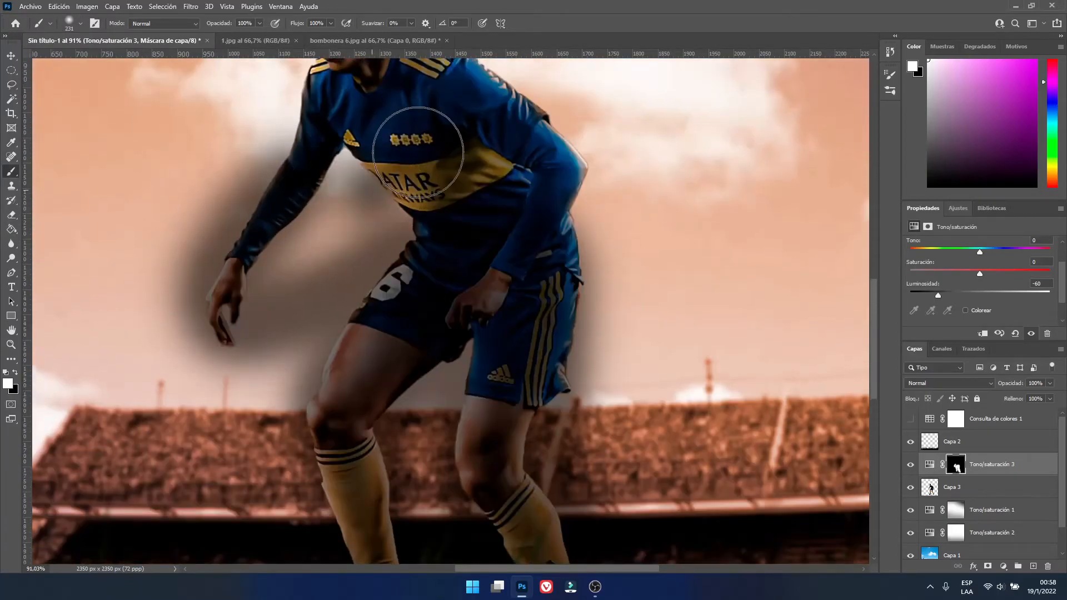
left_click_drag(372, 206, 383, 117)
scroll(374, 170, "up", 1)
scroll(374, 171, "up", 1)
Clear the darkening from the player's lit edges and surroundings by painting black with an 81 px brush, and merge the layer into Capa 3
left_click(80, 24)
left_click_drag(86, 60, 82, 60)
left_click(928, 187)
mouse_move(406, 135)
left_mouse_down()
mouse_move(528, 206)
mouse_move(456, 163)
left_mouse_up()
left_click_drag(589, 353, 577, 471)
scroll(585, 398, "down", 11)
mouse_move(579, 269)
left_mouse_down()
mouse_move(549, 316)
mouse_move(604, 547)
left_mouse_up()
scroll(543, 526, "down", 1)
mouse_move(543, 526)
left_mouse_down()
mouse_move(449, 338)
mouse_move(457, 255)
mouse_move(408, 296)
mouse_move(388, 371)
mouse_move(411, 488)
mouse_move(344, 507)
mouse_move(335, 429)
mouse_move(306, 339)
mouse_move(318, 262)
mouse_move(400, 117)
mouse_move(365, 73)
mouse_move(318, 191)
mouse_move(191, 291)
mouse_move(305, 87)
left_mouse_up()
scroll(353, 108, "up", 4)
scroll(305, 87, "up", 3)
scroll(305, 88, "up", 3)
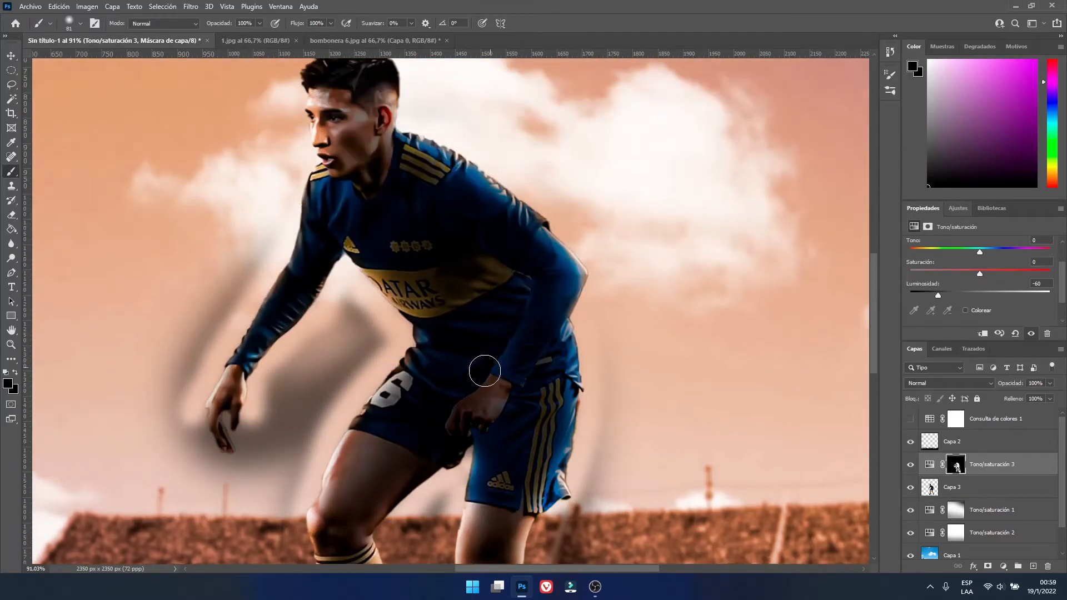
left_click_drag(512, 316, 533, 286)
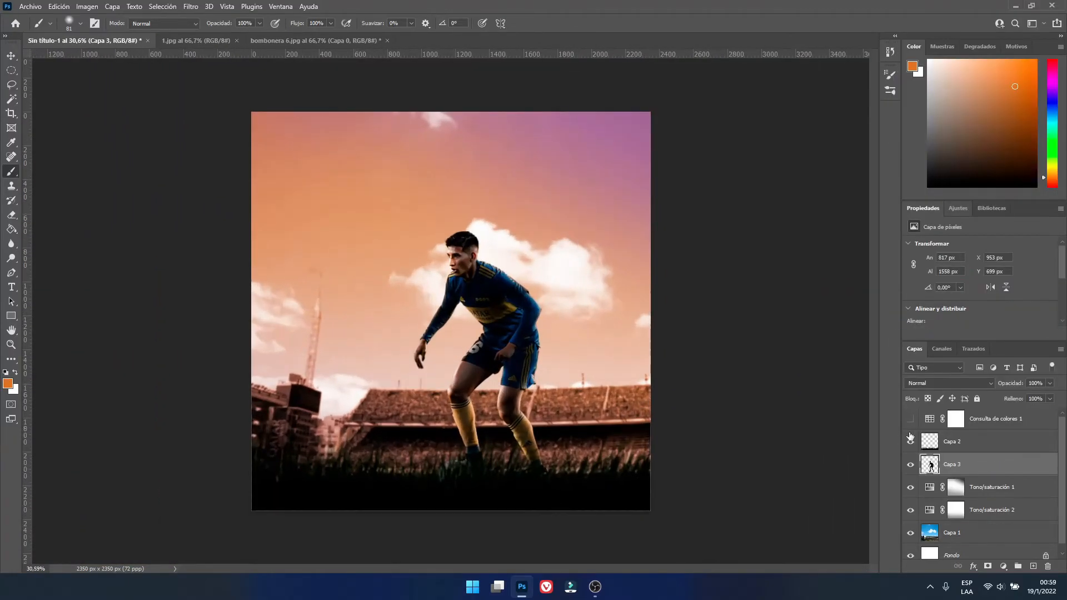
Show the Consulta de colores 1 layer and set its 3DLUT file to DropBlues
left_click(910, 419)
left_click(986, 419)
left_click(1032, 246)
left_click(1022, 266)
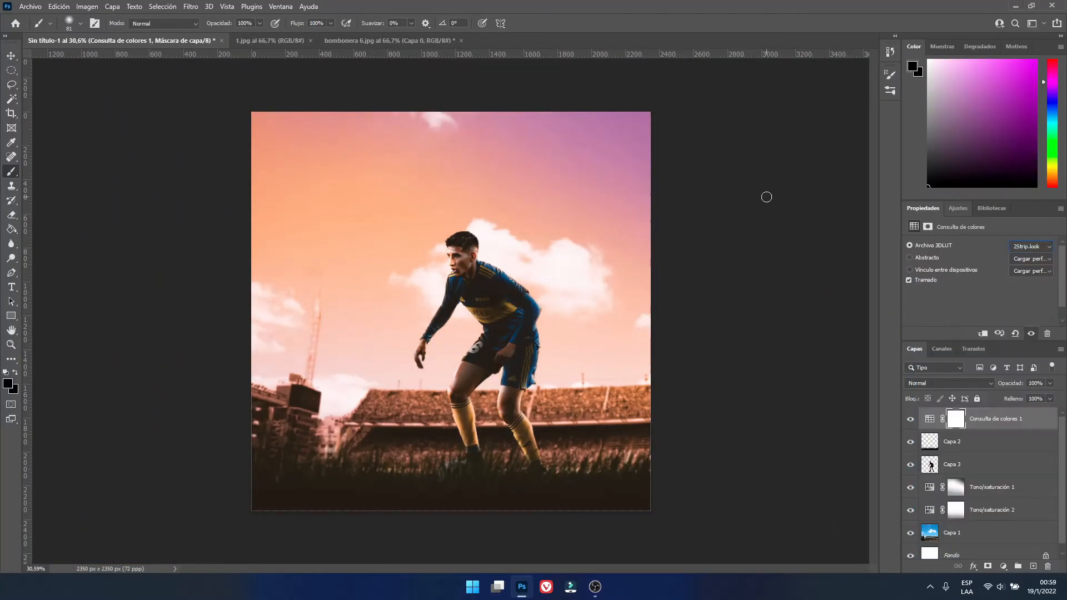
key("Down")
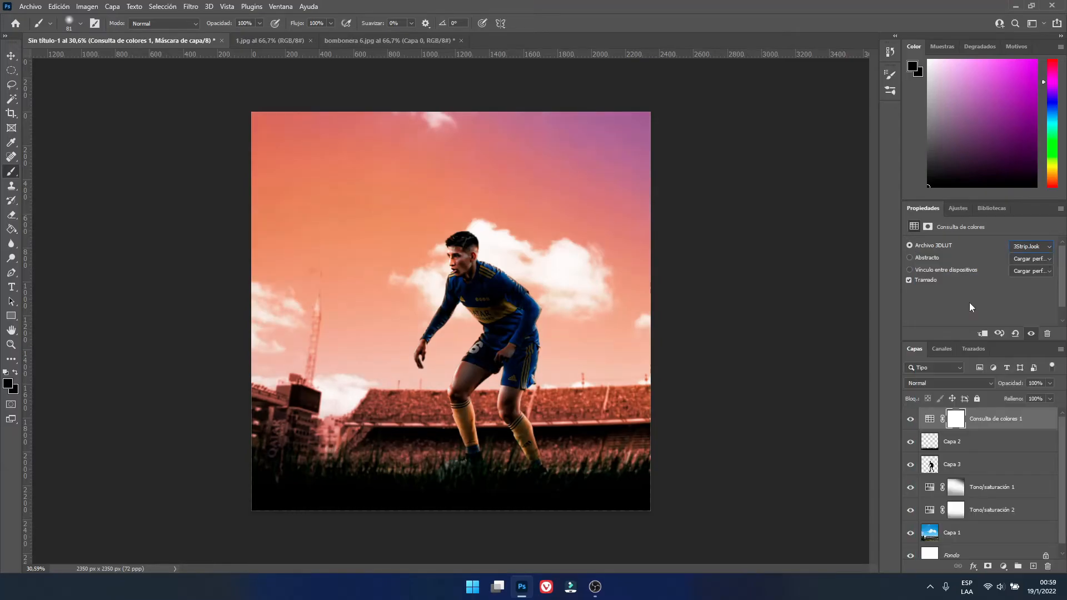
key("Down")
key("Down")
key("Down")
key("Down")
key("Down")
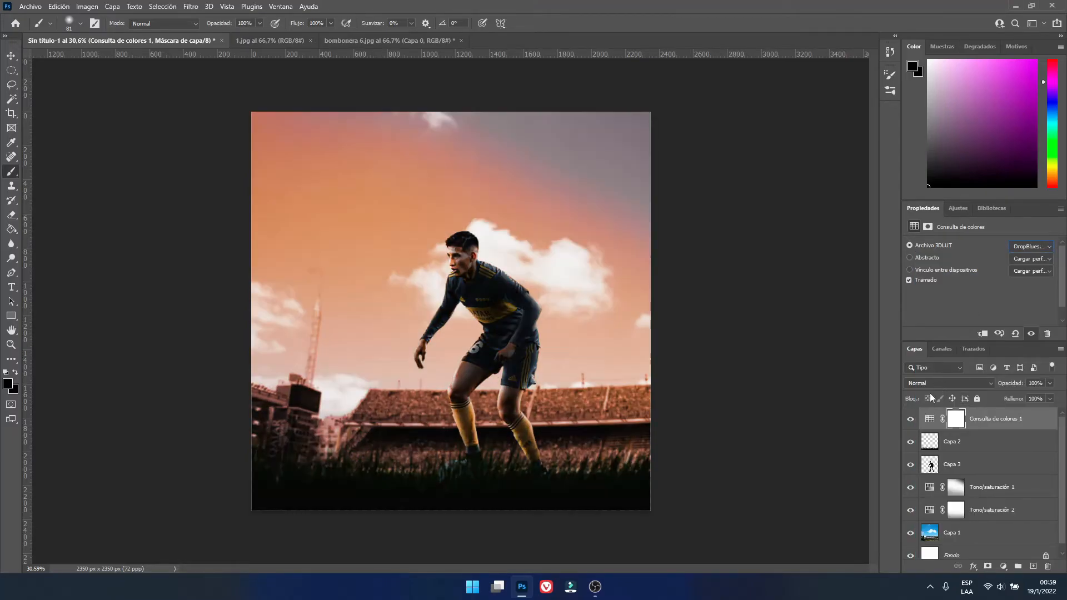
Add a new layer on top of the stack, and choose smoke brush 145 in a smaller size, rotated to 123°
key("v")
left_click(1032, 567)
key("b")
left_click(80, 23)
scroll(72, 176, "down", 5)
scroll(71, 176, "up", 1)
left_click(19, 170)
scroll(62, 186, "down", 8)
left_click(64, 181)
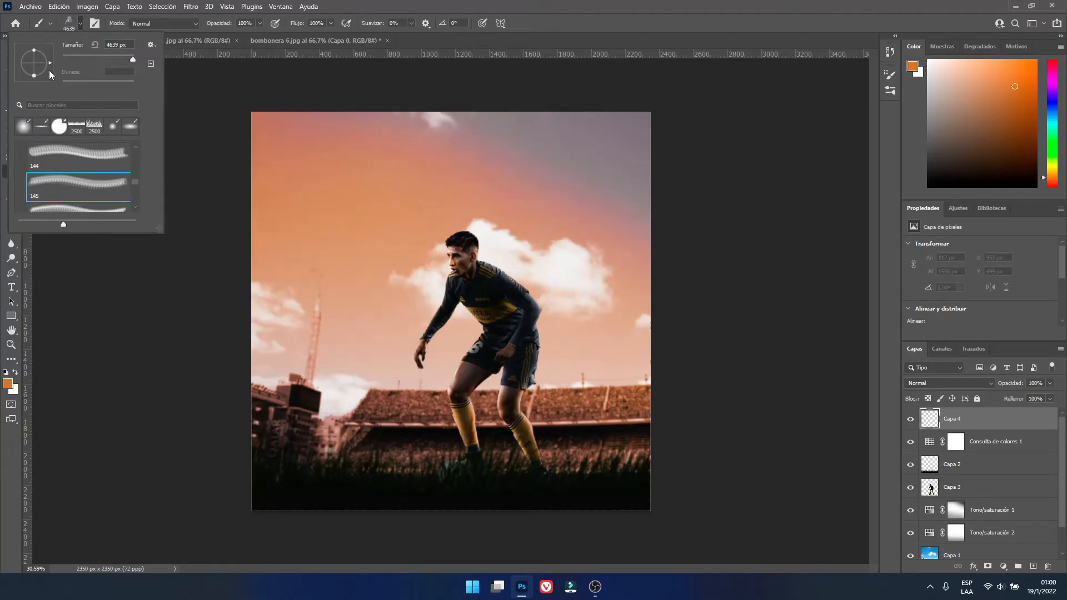
left_click_drag(31, 47, 25, 50)
left_click_drag(133, 59, 129, 59)
Stamp light grey smoke over the lower stadium and the player's legs on Capa 4, and set the layer's opacity to 43%
left_click(928, 81)
left_click(373, 435)
left_click(928, 74)
left_click(613, 388)
left_click(1050, 383)
left_click_drag(1052, 396, 1022, 397)
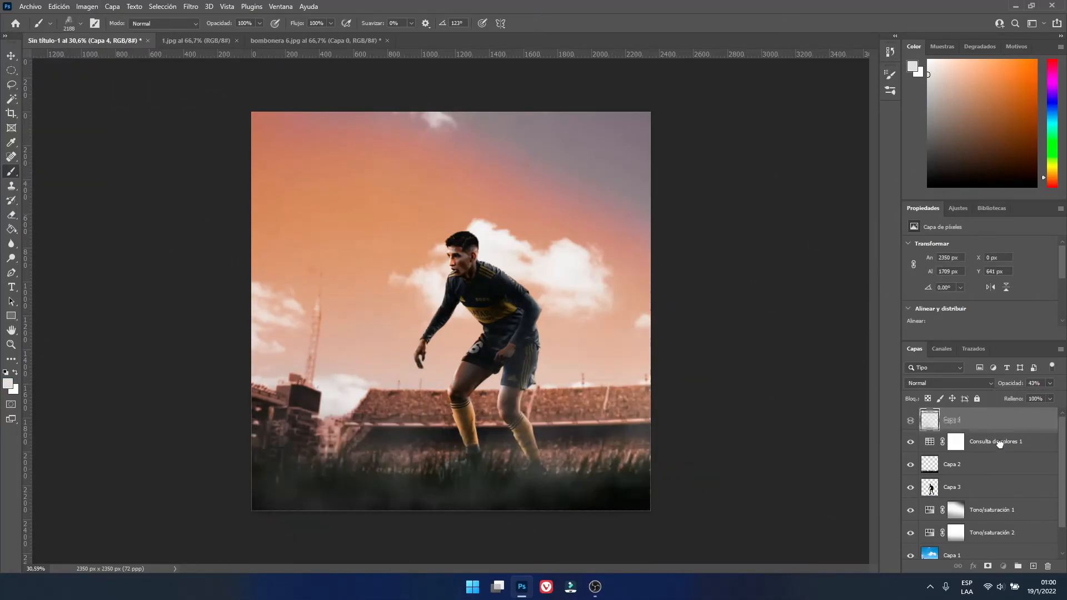
Move the smoke layer Capa 4 below the grass layer Capa 2, and set its opacity to 80%
left_click_drag(999, 443, 996, 476)
left_click(1050, 383)
left_click_drag(1029, 396, 1051, 399)
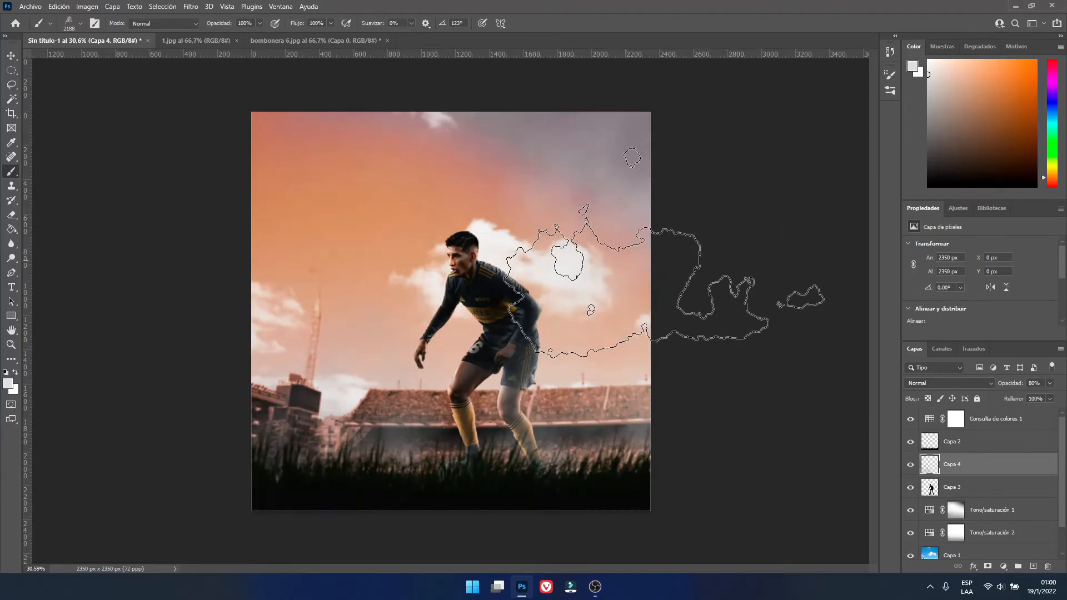
left_click(11, 55)
left_click(190, 6)
left_click(729, 380)
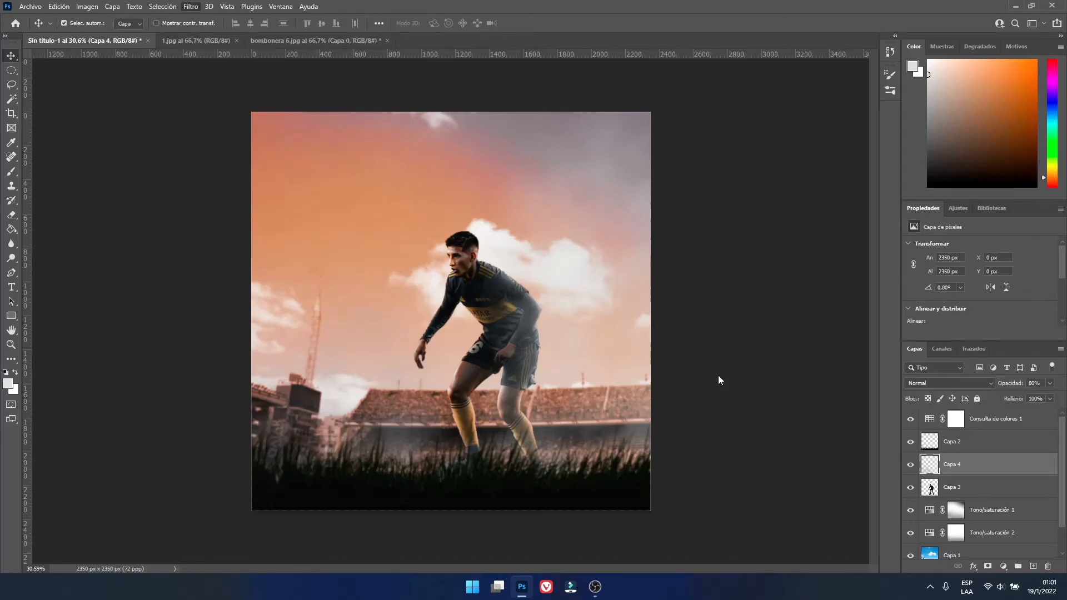
left_click(452, 268)
left_click(582, 118)
scroll(977, 528, "down", 3)
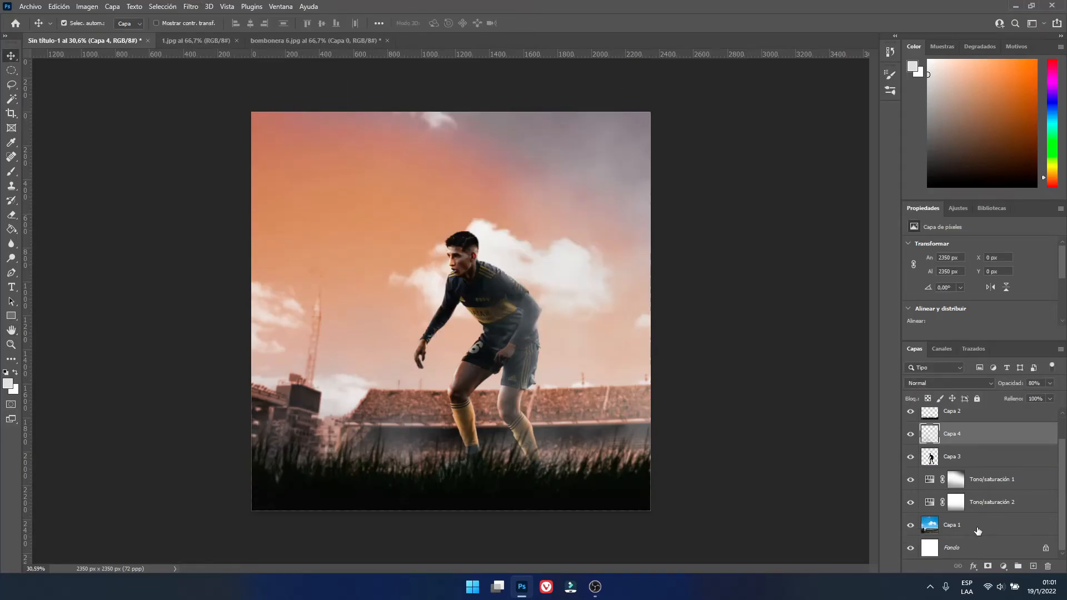
left_click(976, 528)
left_click(190, 7)
mouse_move(328, 201)
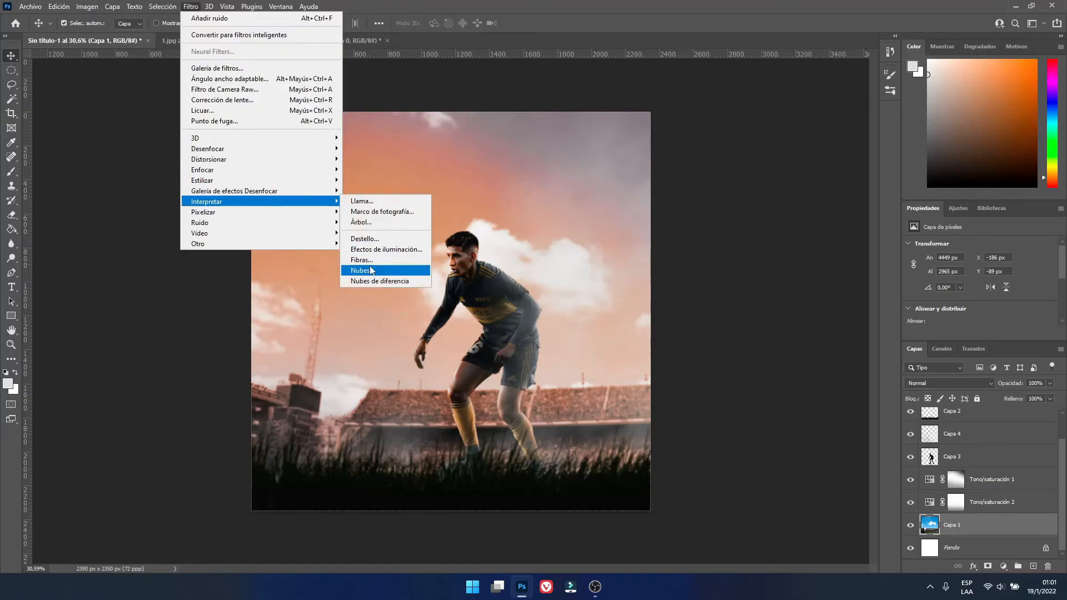
left_click(360, 271)
Merge the Tono/saturación 2 and Tono/saturación 1 layers down into the stadium layer Capa 1
right_click(1001, 502)
left_click(937, 359)
right_click(979, 503)
left_click_drag(1004, 309, 1033, 310)
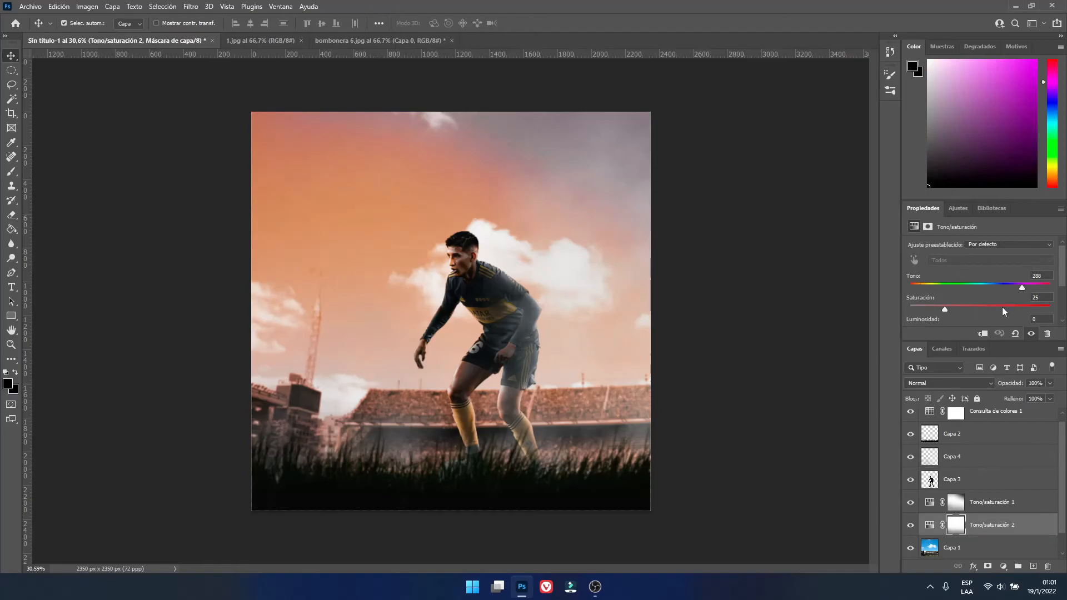
left_click_drag(1002, 306, 912, 312)
right_click(987, 524)
left_click(946, 381)
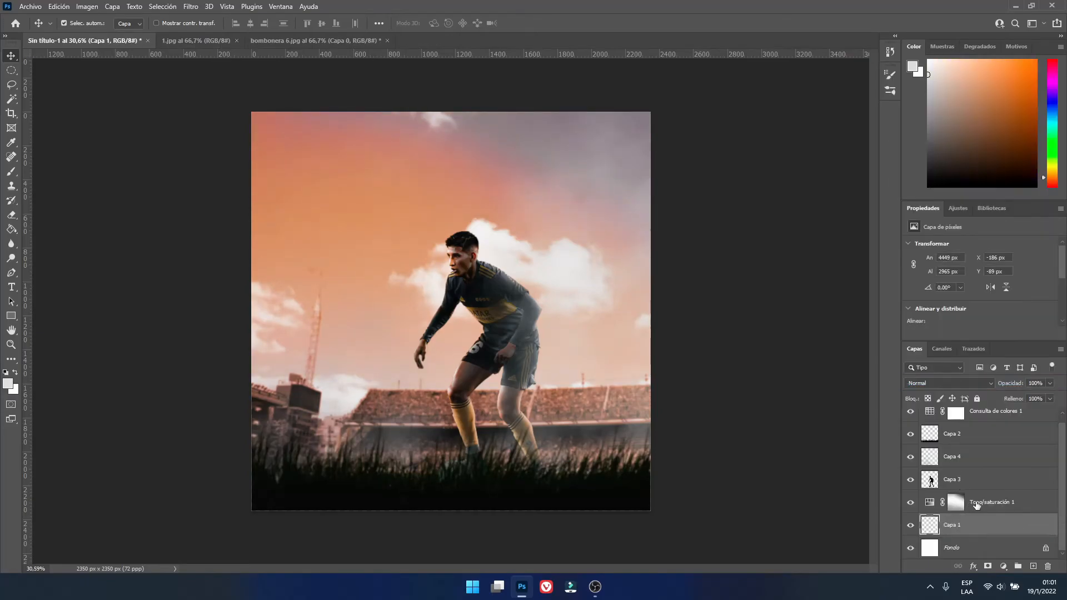
right_click(977, 504)
left_click(955, 359)
left_click(191, 6)
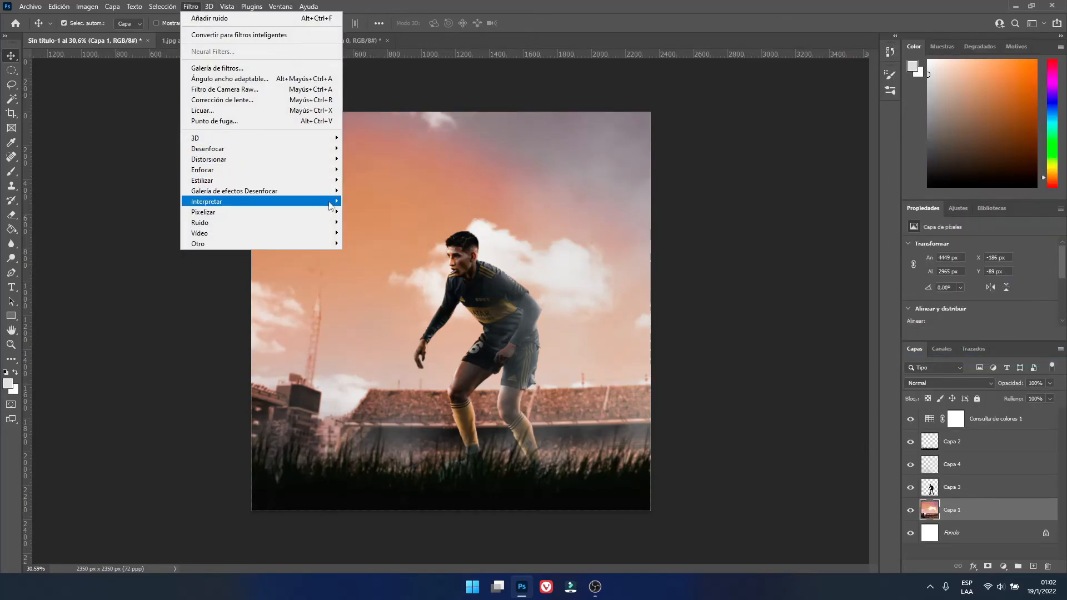
mouse_move(311, 201)
left_click(375, 249)
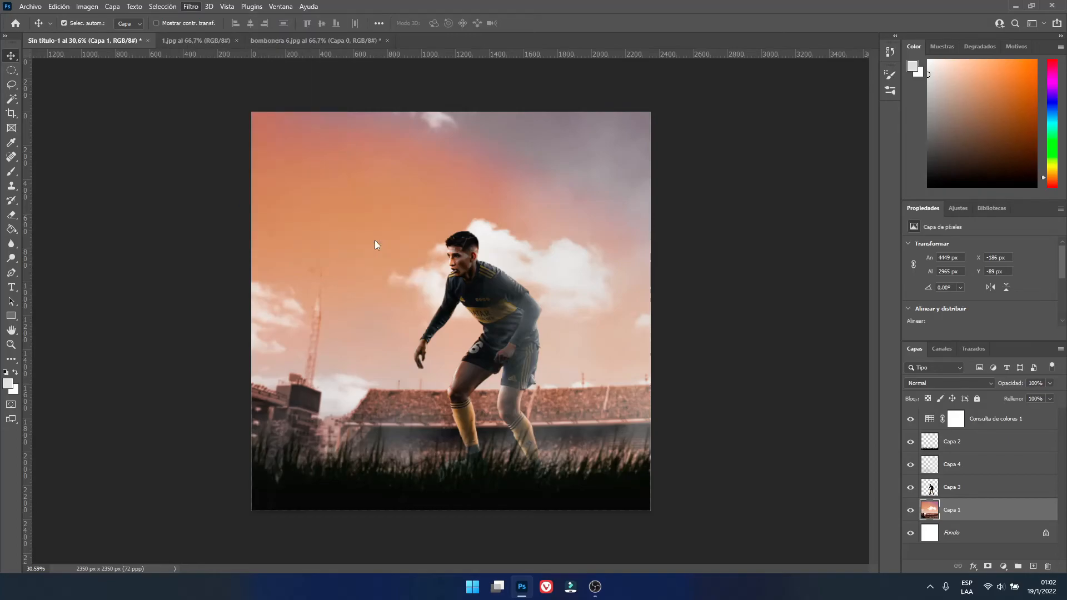
left_click_drag(339, 131, 290, 113)
left_click(439, 81)
Crop the image to its existing square canvas at 1:1, deleting the pixels outside it
left_click(14, 117)
left_click(538, 192)
left_click(618, 23)
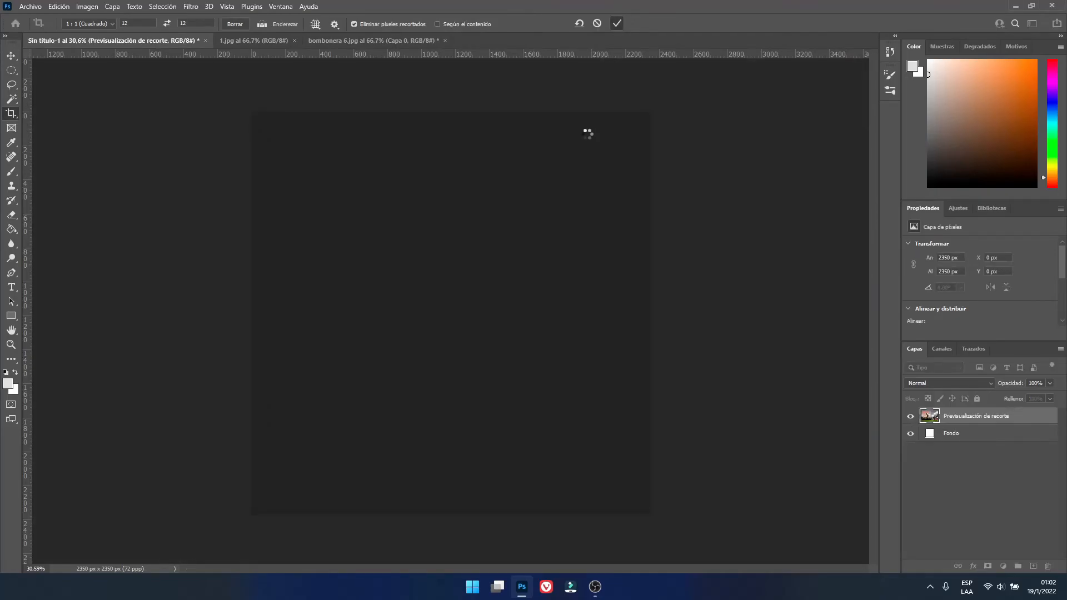
Apply a Destello lens flare to Capa 1 above the large cloud, with Brillo 100% and the Zoom 50-300 mm lens
left_click(191, 7)
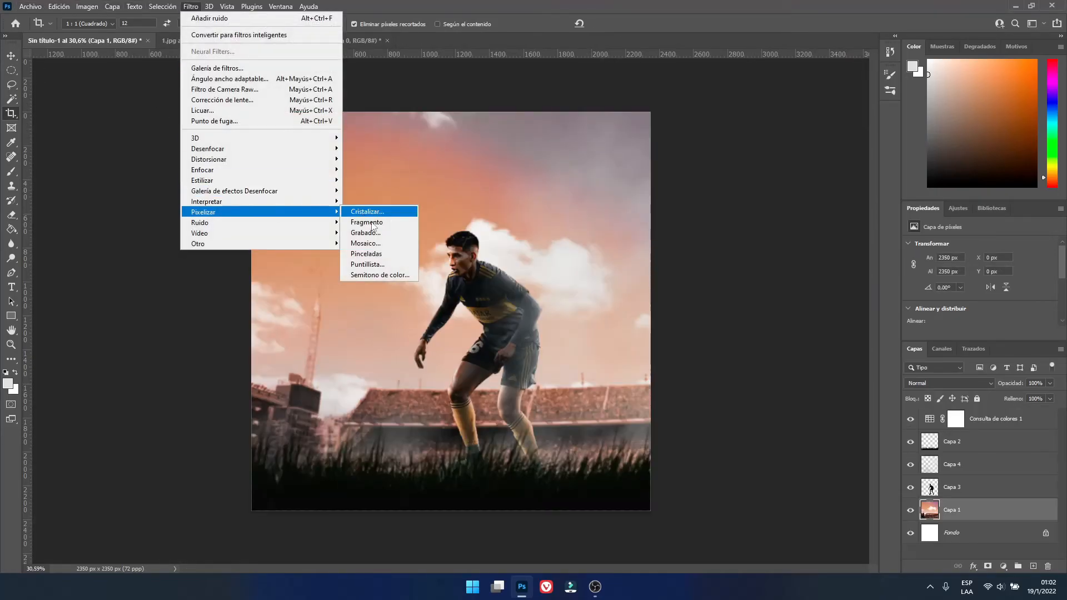
mouse_move(311, 198)
left_click(371, 236)
left_click(378, 97)
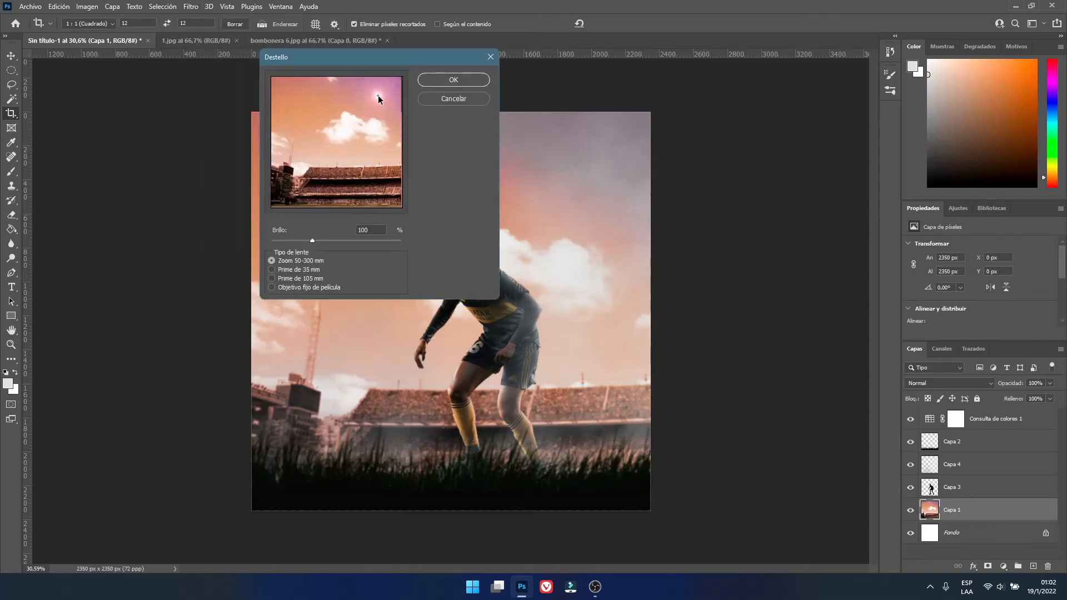
left_click(369, 110)
left_click(453, 84)
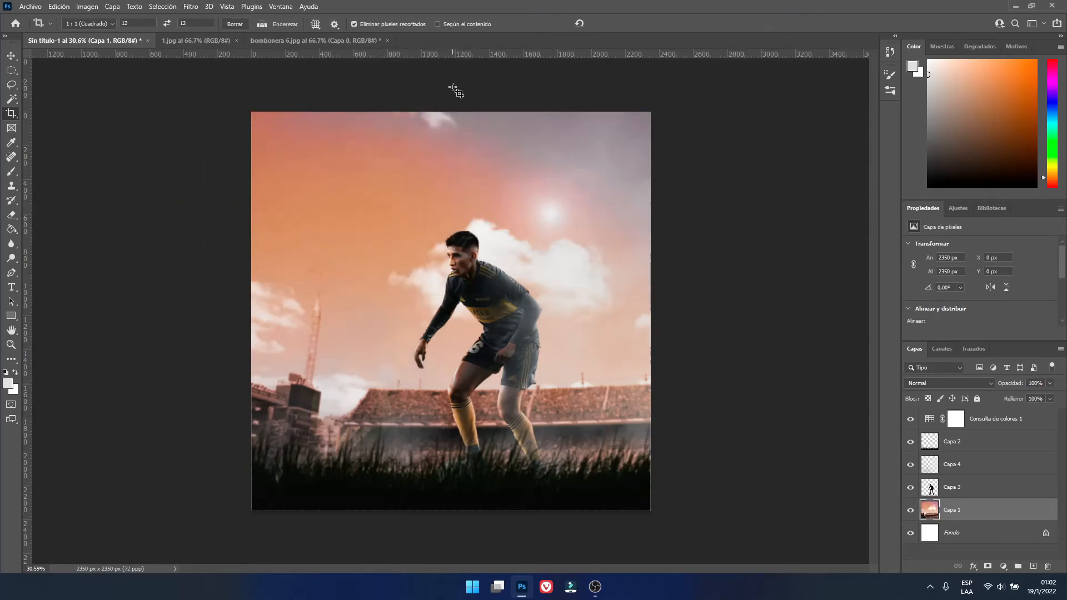
Activate the Move tool and select the player layer Capa 3
left_click(12, 55)
mouse_move(952, 464)
left_mouse_down()
mouse_move(960, 441)
mouse_move(963, 473)
left_mouse_up()
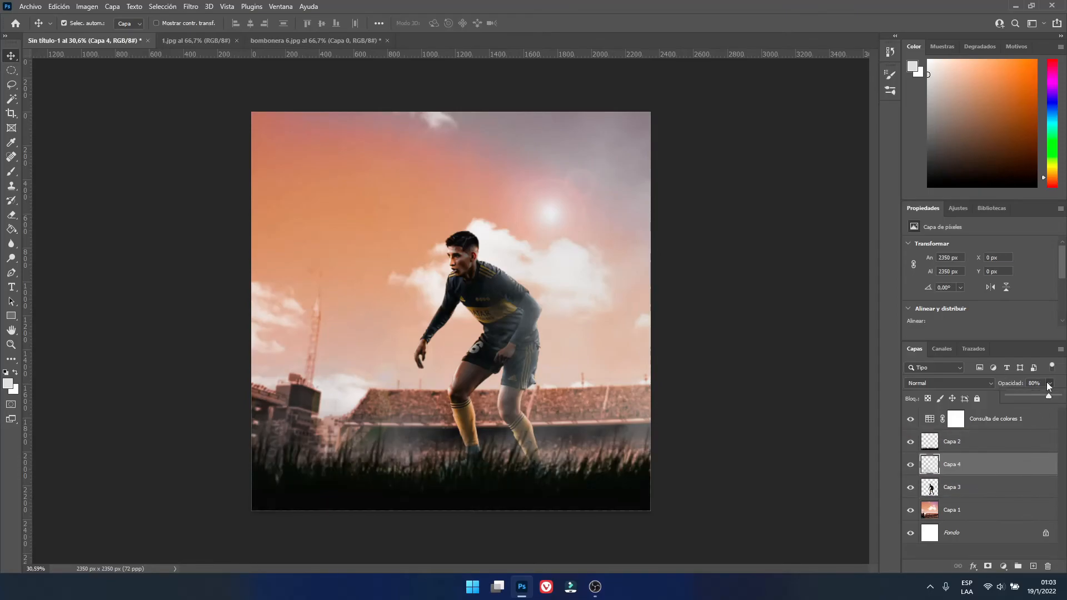
left_click(487, 275)
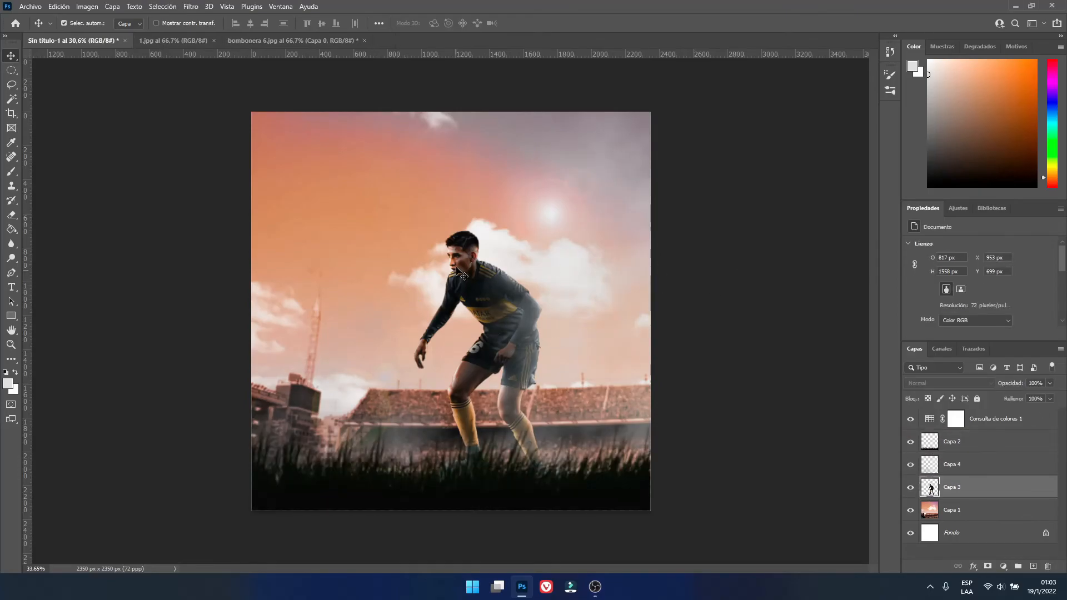
scroll(453, 275, "up", 4)
scroll(492, 271, "down", 3)
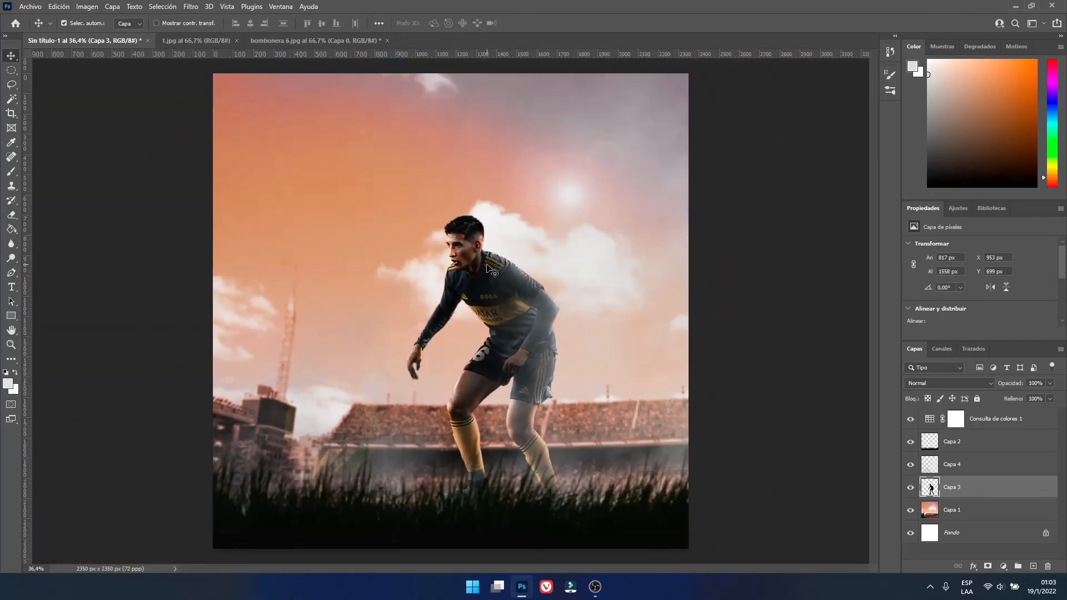
Open the logo file Logo-Png.png as a separate document
left_click(39, 9)
left_click(291, 108)
key("ctrl+o")
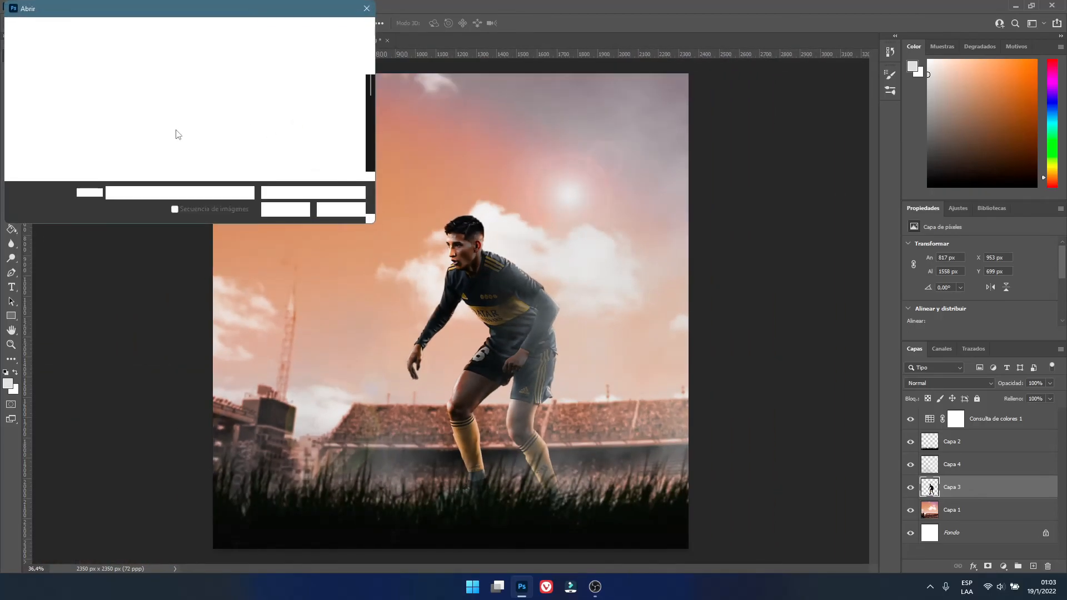
left_click(71, 76)
double_click(265, 106)
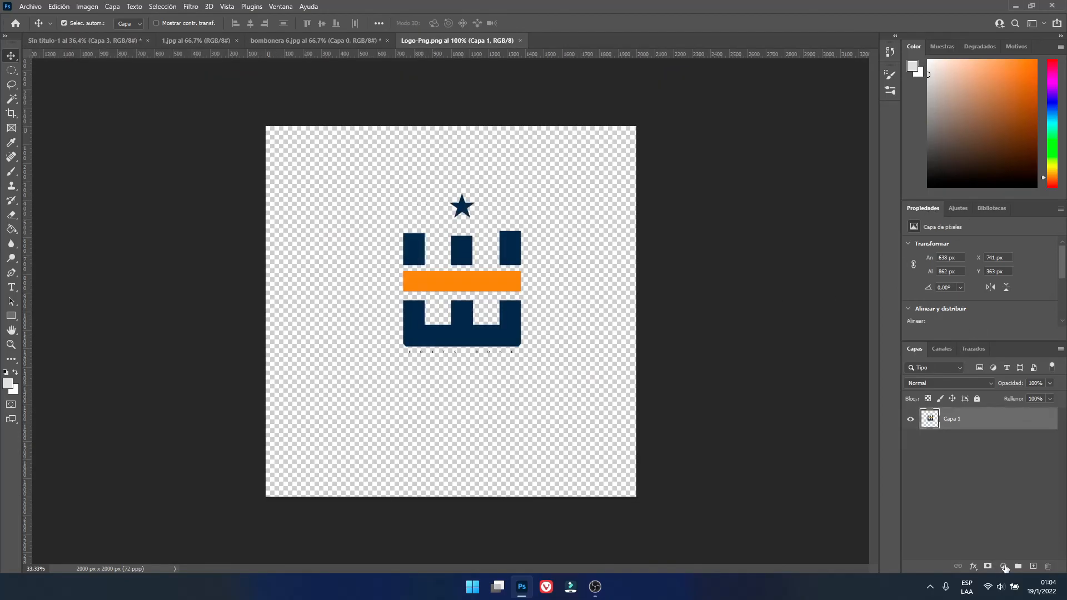
Turn the logo white with a Tono/saturación adjustment at Luminosidad +100, and merge it down into the logo layer Capa 1
left_click(1003, 567)
left_click(991, 454)
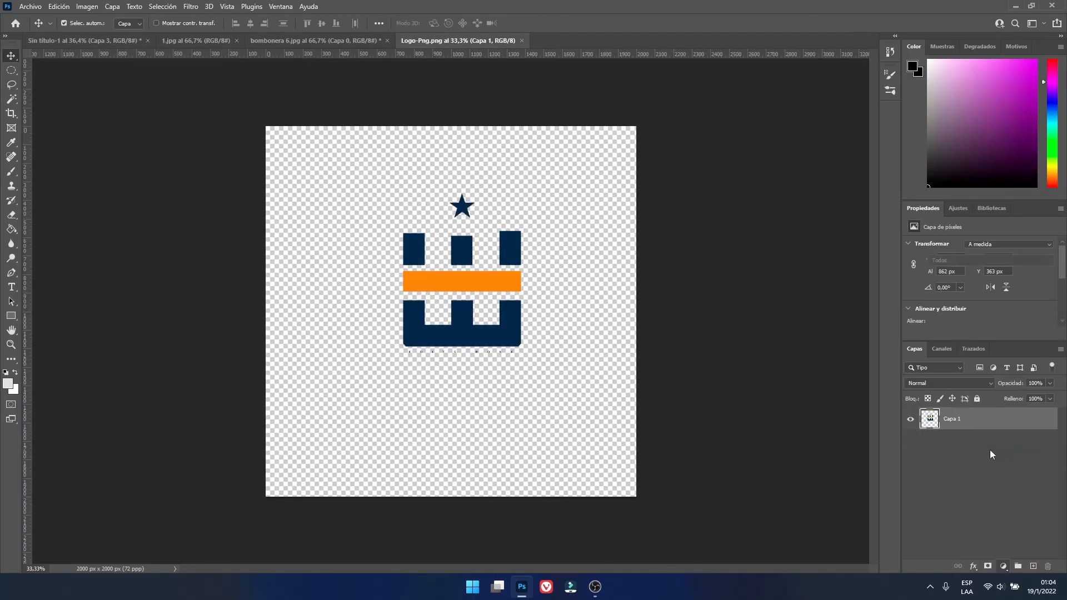
right_click(989, 423)
left_click(967, 430)
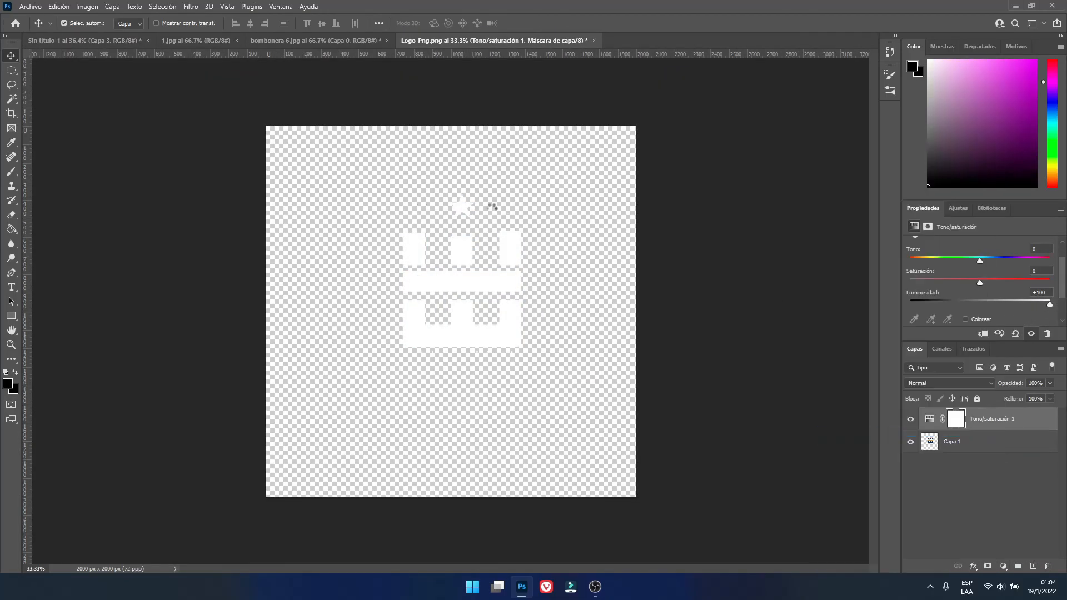
Copy the white logo into Sin título-1 and scale it to about 38 × 52 px, centred horizontally just below the canvas's upper edge
left_click_drag(81, 45, 454, 106)
key("ctrl+t")
left_click_drag(452, 161, 454, 89)
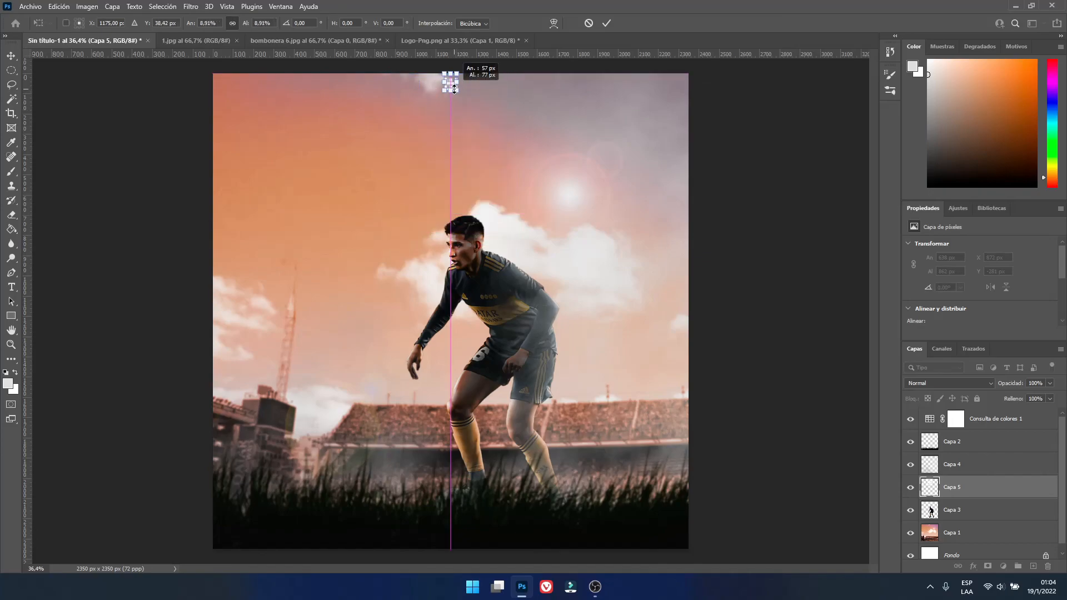
left_click(607, 24)
key("ctrl+minus")
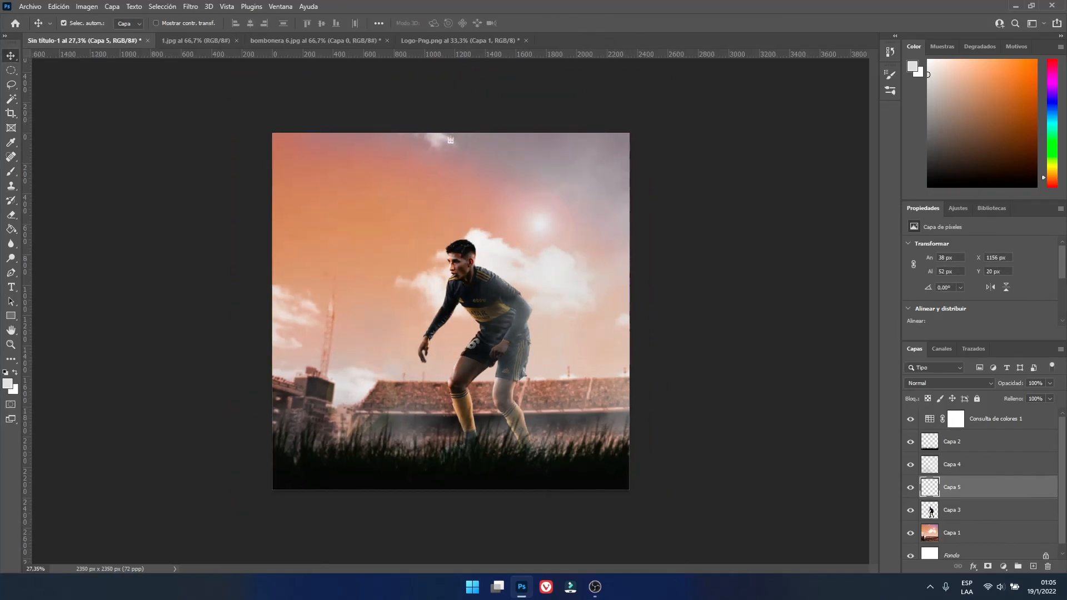